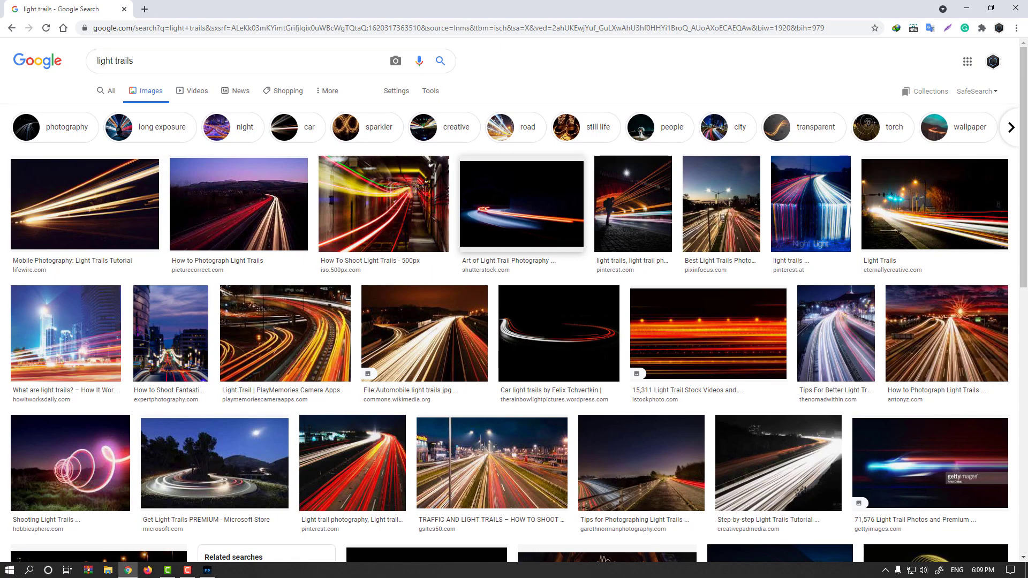
Step: Browse the light trails image search results for reference
{"action": "scroll", "coordinate": [508, 225], "scroll_direction": "down", "scroll_amount": 4}
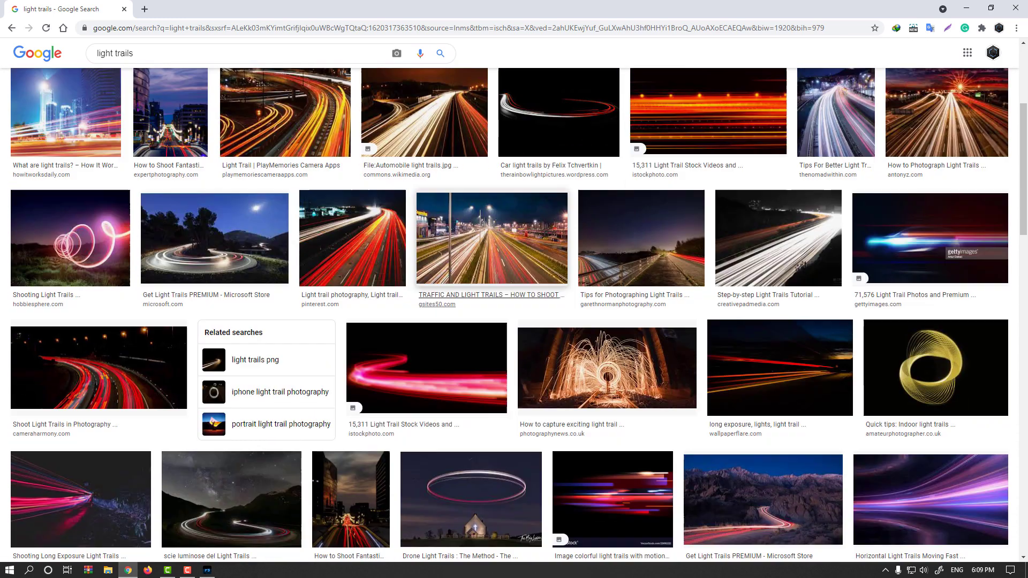
{"action": "scroll", "coordinate": [461, 268], "scroll_direction": "down", "scroll_amount": 2}
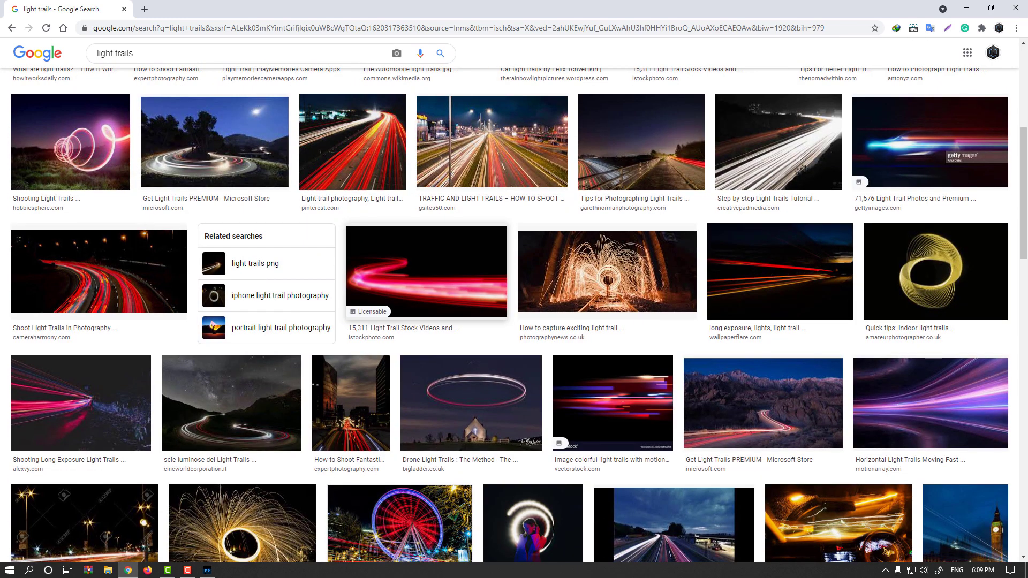
Step: Switch to Photoshop and create a new 2000 × 1000 px document
{"action": "left_click", "coordinate": [209, 571]}
{"action": "left_click", "coordinate": [23, 7]}
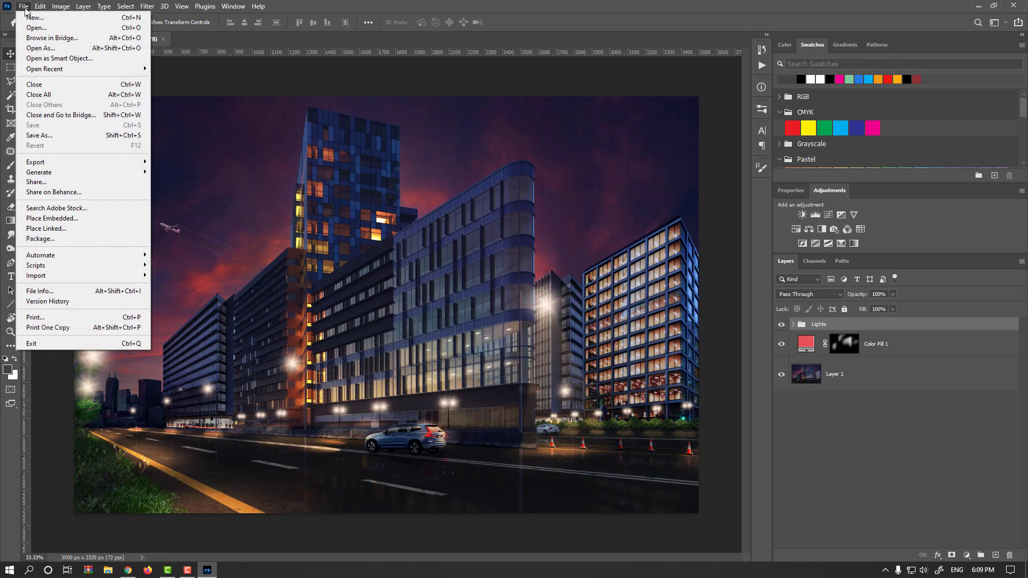
{"action": "left_click", "coordinate": [35, 17]}
{"action": "left_click_drag", "start_coordinate": [720, 200], "coordinate": [690, 243]}
{"action": "type", "text": "20"}
{"action": "type", "text": "00"}
{"action": "type", "text": "100"}
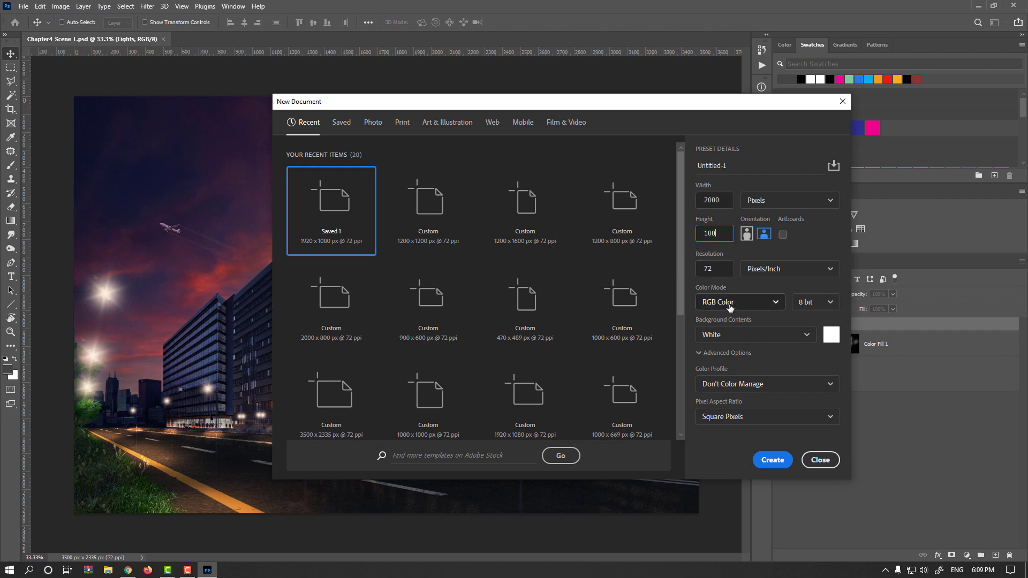
{"action": "double_click", "coordinate": [726, 270]}
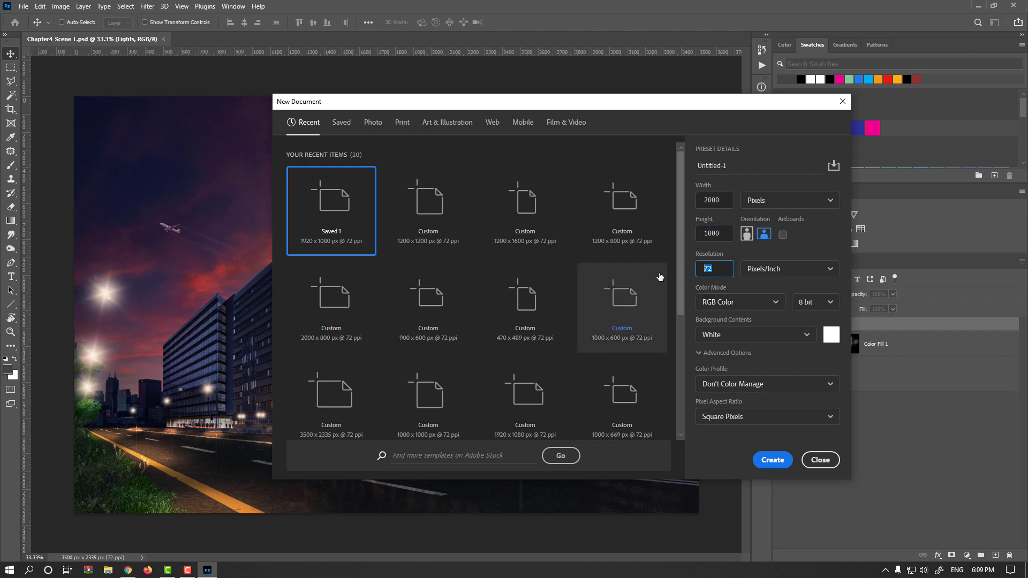
{"action": "left_click", "coordinate": [772, 461]}
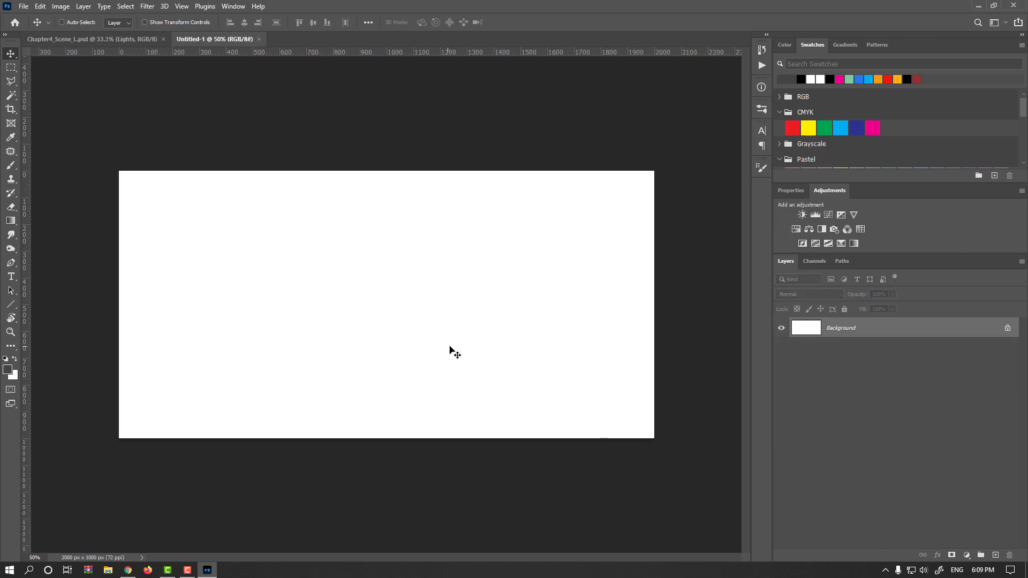
Step: Invert the white background to black and add a new empty layer
{"action": "key", "text": "ctrl"}
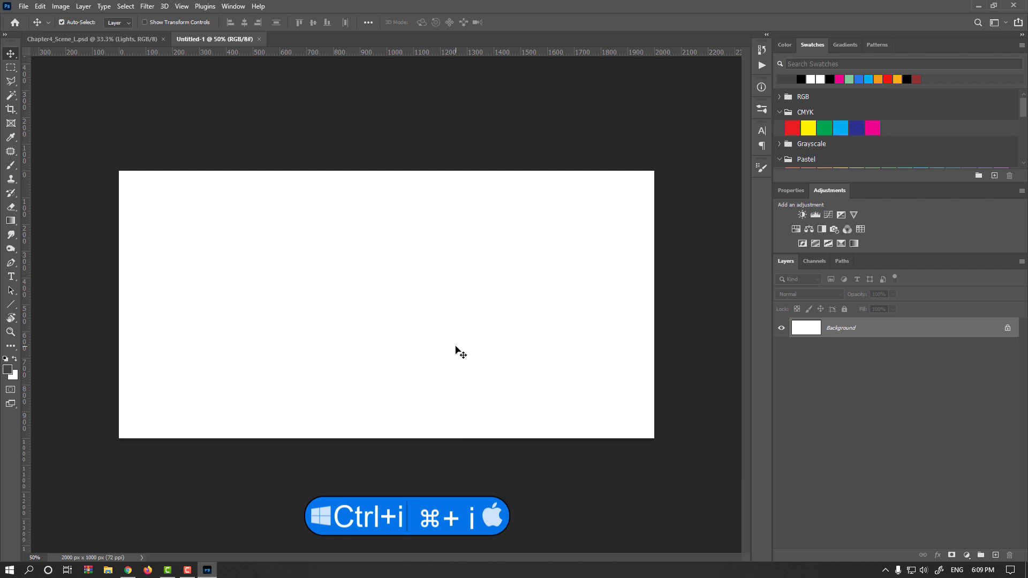
{"action": "key", "text": "ctrl+i"}
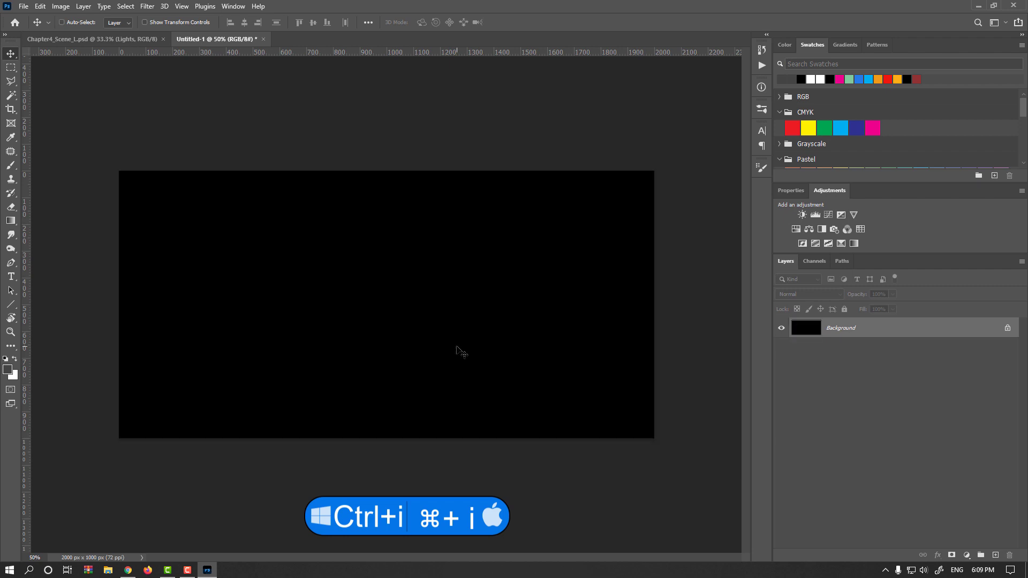
{"action": "left_click", "coordinate": [995, 555]}
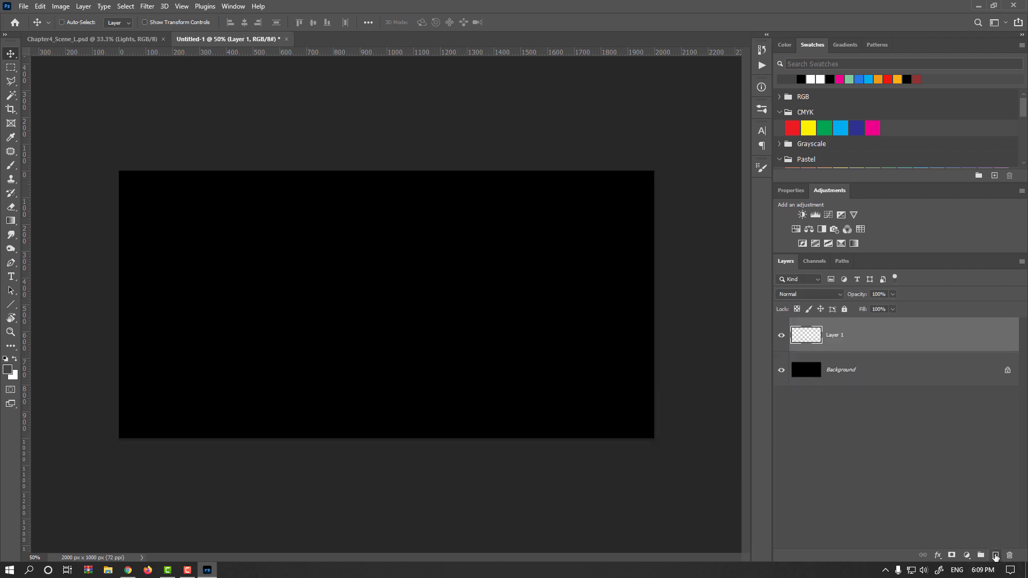
Step: Set white as the foreground colour, pick the Brush tool and reduce the brush size
{"action": "key", "text": "x"}
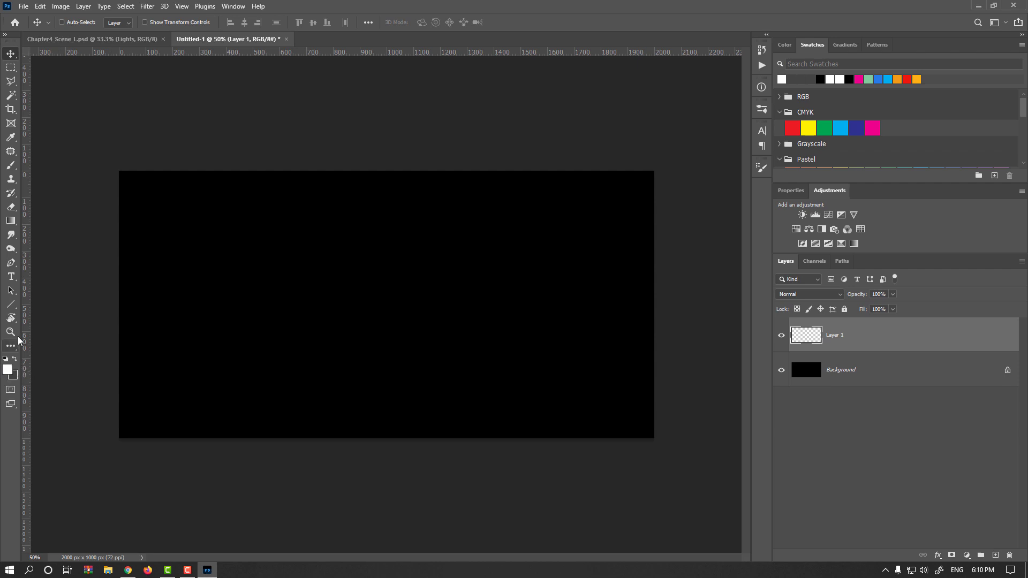
{"action": "left_click", "coordinate": [10, 165]}
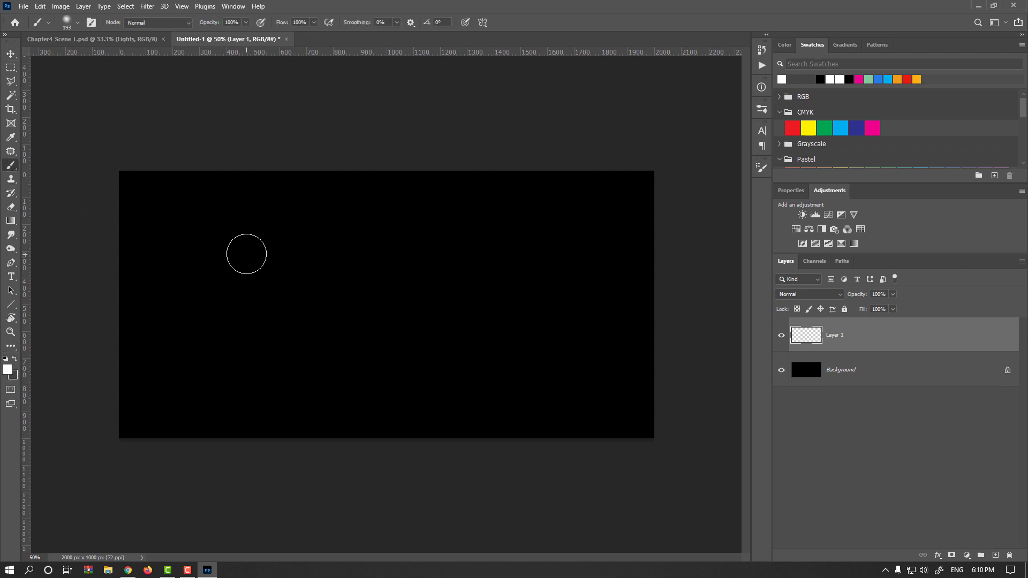
{"action": "key", "text": "bracketleft"}
{"action": "key", "text": "bracketleft"}
{"action": "key", "text": "bracketleft"}
{"action": "key", "text": "bracketleft"}
Step: Paint a horizontal test stroke across the canvas and undo it
{"action": "left_click", "coordinate": [196, 264]}
{"action": "left_click_drag", "start_coordinate": [196, 264], "coordinate": [587, 305]}
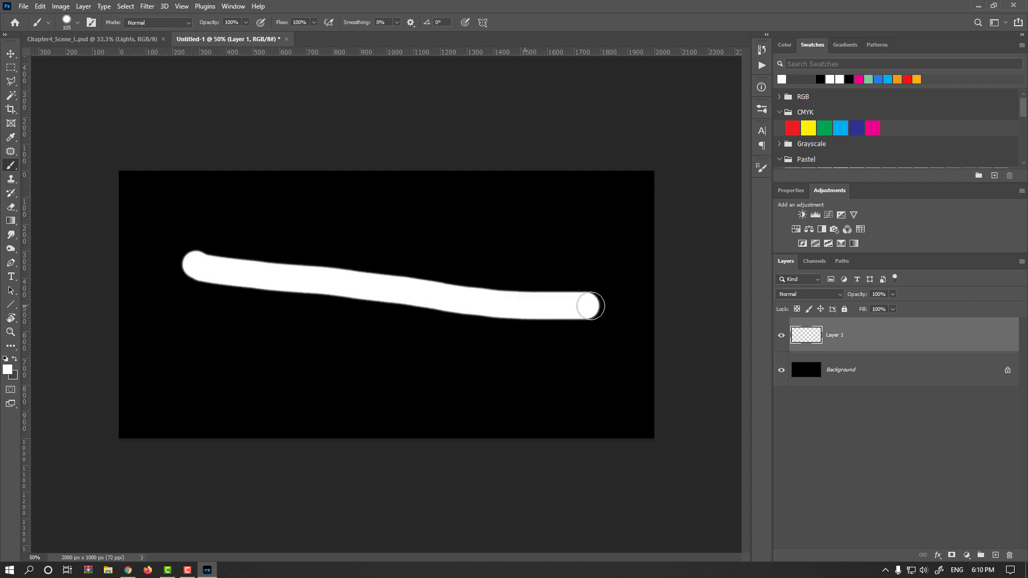
{"action": "key", "text": "ctrl+z"}
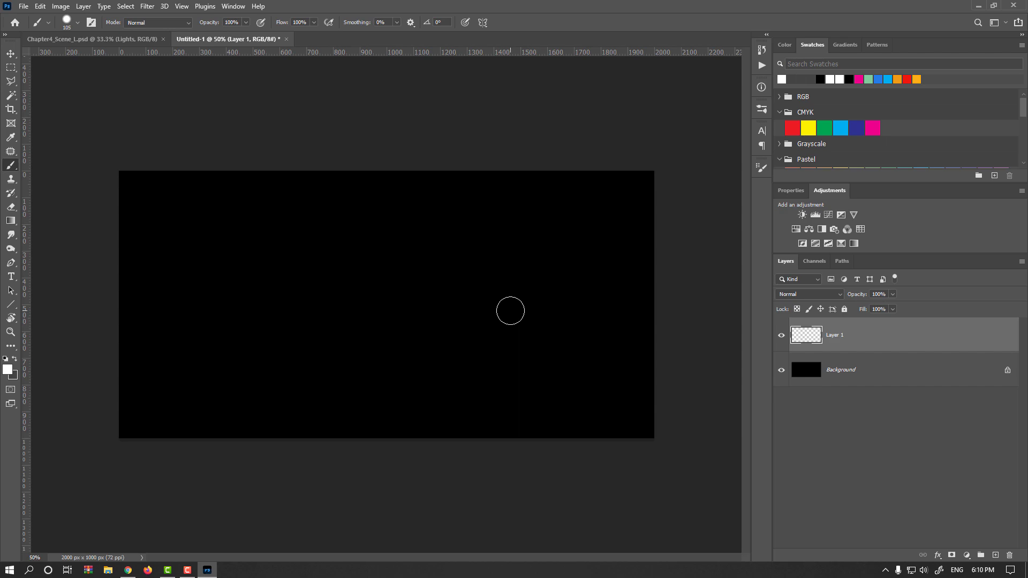
Step: Browse the light trails image results and open one photo for a closer look
{"action": "left_click", "coordinate": [128, 570]}
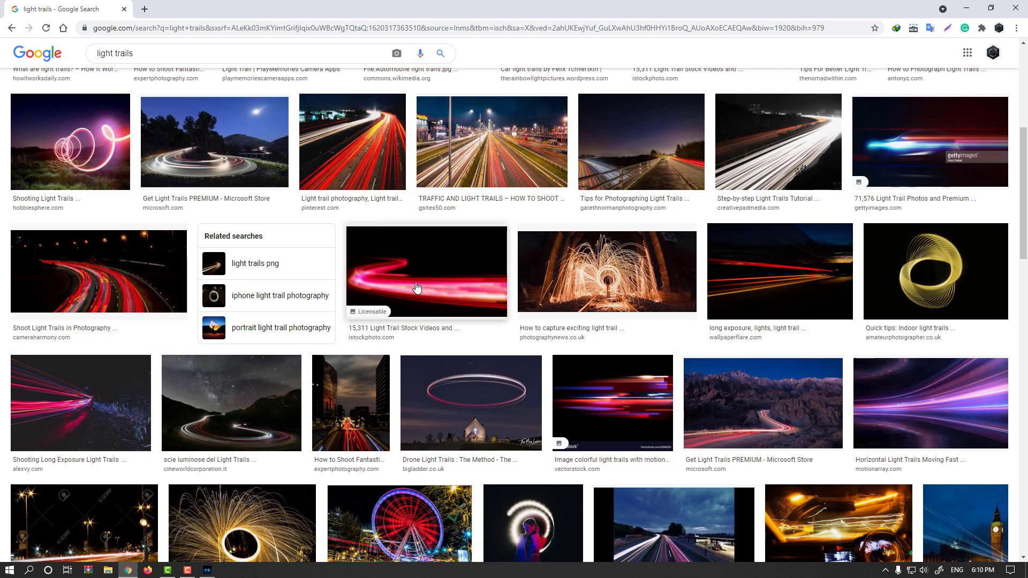
{"action": "scroll", "coordinate": [423, 292], "scroll_direction": "down", "scroll_amount": 1}
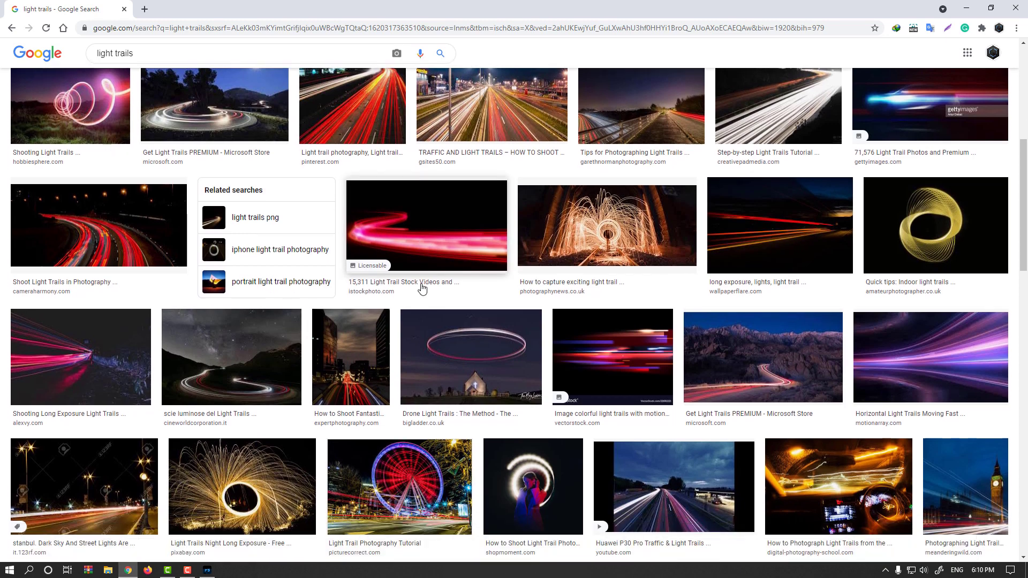
{"action": "left_click", "coordinate": [750, 236]}
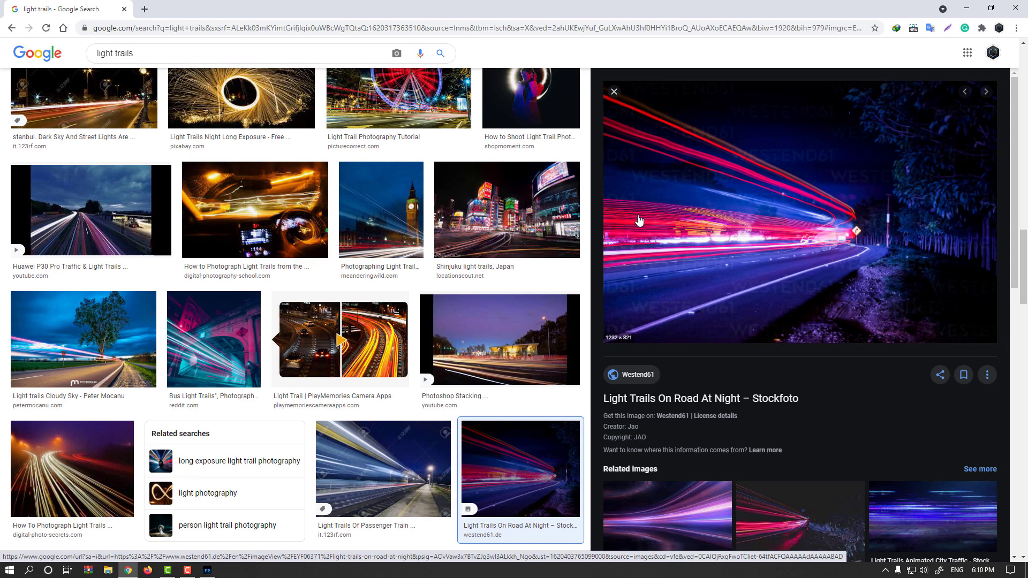
Step: Return to Photoshop and create a new 500 × 500 px document
{"action": "left_click", "coordinate": [206, 569]}
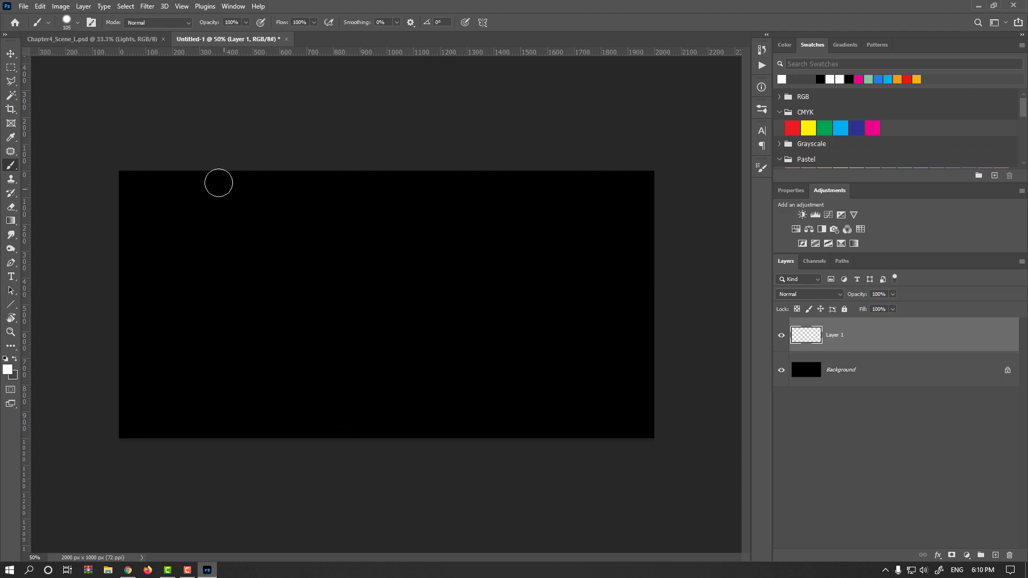
{"action": "left_click", "coordinate": [23, 6]}
{"action": "left_click", "coordinate": [33, 18]}
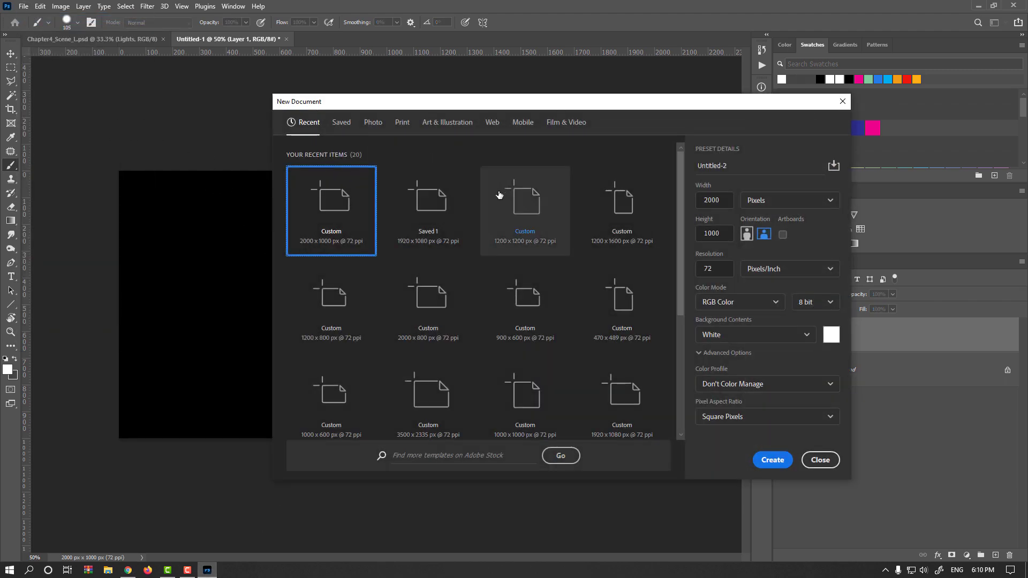
{"action": "left_click", "coordinate": [714, 199]}
{"action": "type", "text": "500"}
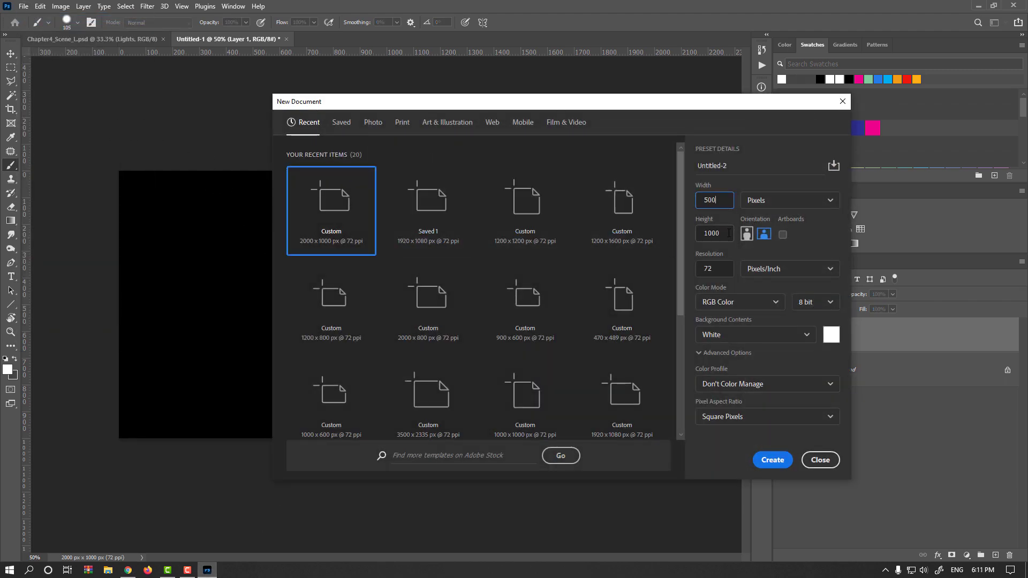
{"action": "key", "text": "Tab"}
{"action": "type", "text": "500"}
{"action": "left_click", "coordinate": [770, 460]}
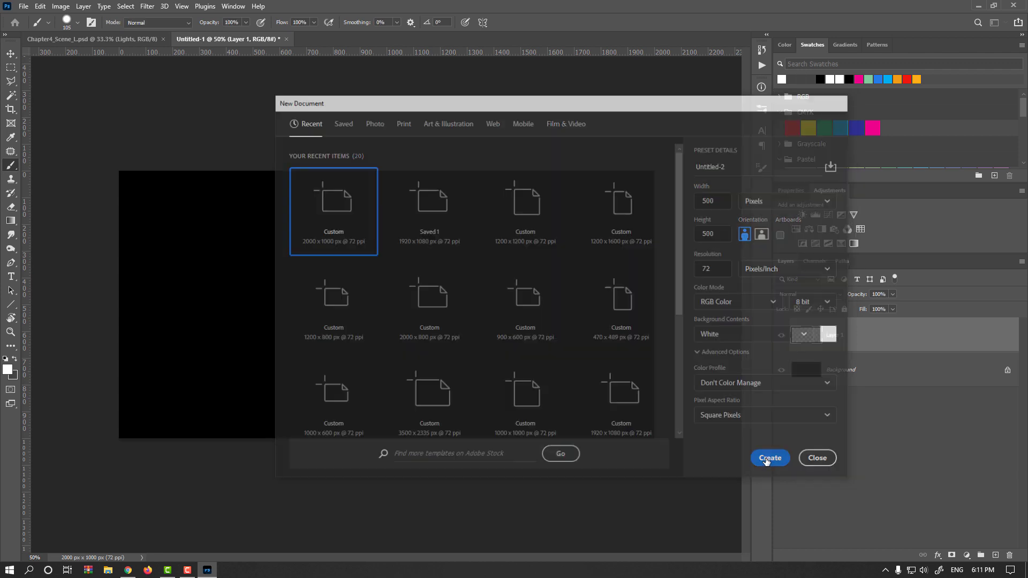
Step: Invert the new canvas to black and paint a vertical column of white dots of varying sizes
{"action": "key", "text": "ctrl+i"}
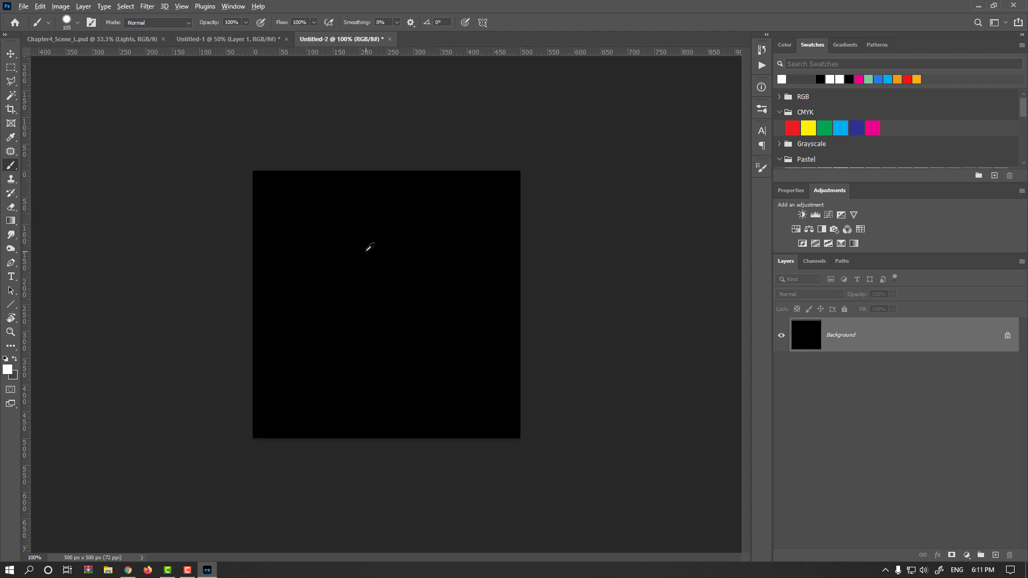
{"action": "left_click_drag", "start_coordinate": [365, 250], "coordinate": [347, 250]}
{"action": "left_click", "coordinate": [332, 228]}
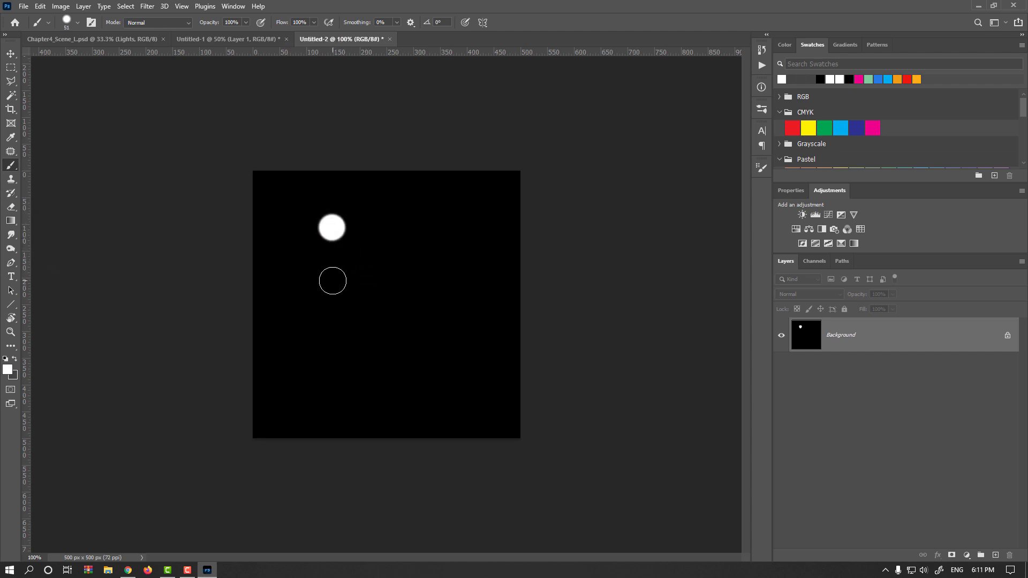
{"action": "left_click", "coordinate": [330, 275]}
{"action": "left_click_drag", "start_coordinate": [333, 294], "coordinate": [346, 326]}
{"action": "left_click", "coordinate": [328, 305]}
{"action": "left_click", "coordinate": [324, 343]}
{"action": "right_click", "coordinate": [326, 394]}
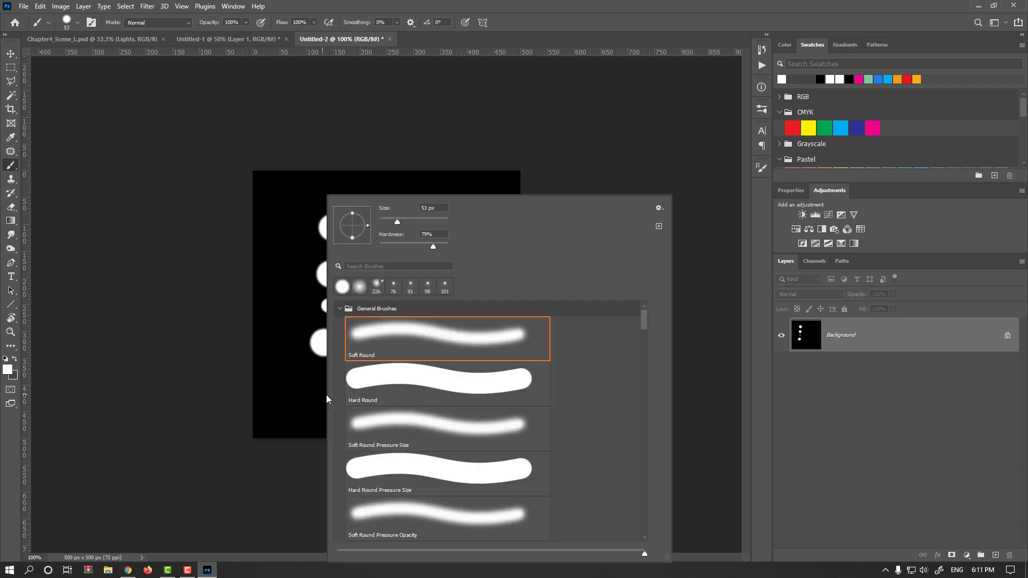
{"action": "left_click_drag", "start_coordinate": [316, 395], "coordinate": [321, 397]}
{"action": "left_click", "coordinate": [321, 398]}
Step: Invert the image so the dots become black on a white background
{"action": "key", "text": "v"}
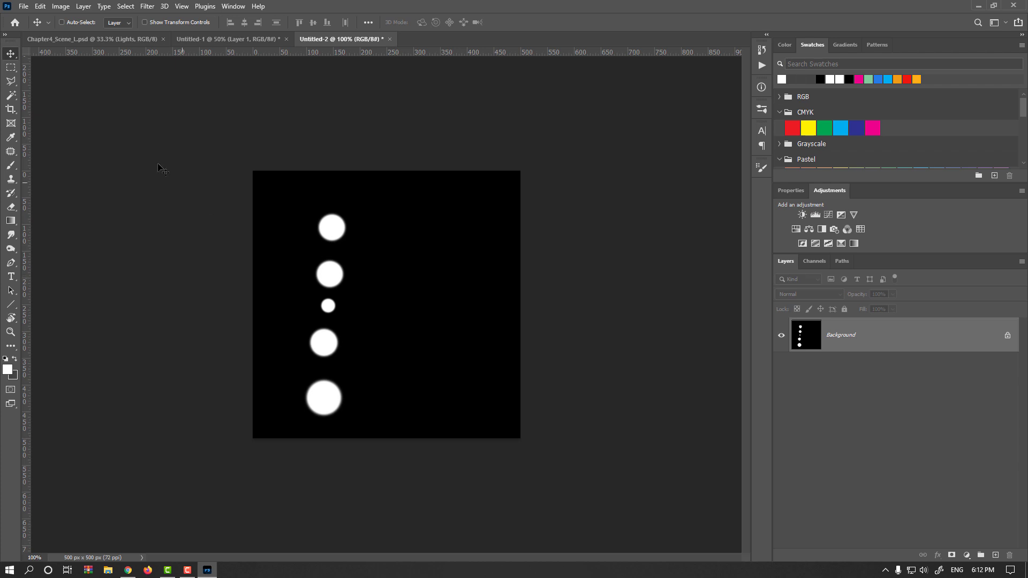
{"action": "left_click", "coordinate": [60, 6]}
{"action": "mouse_move", "coordinate": [79, 36]}
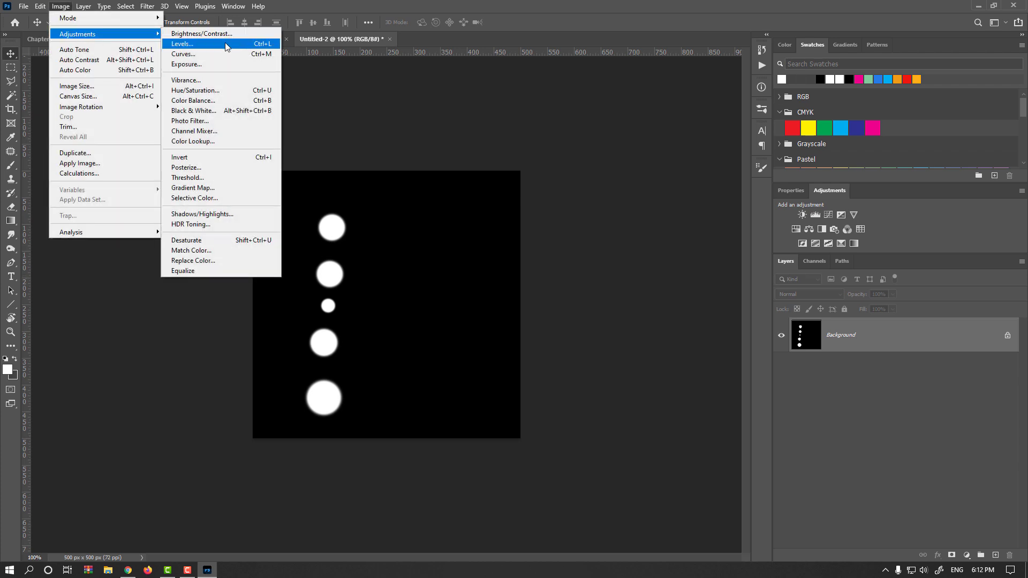
{"action": "left_click", "coordinate": [226, 158]}
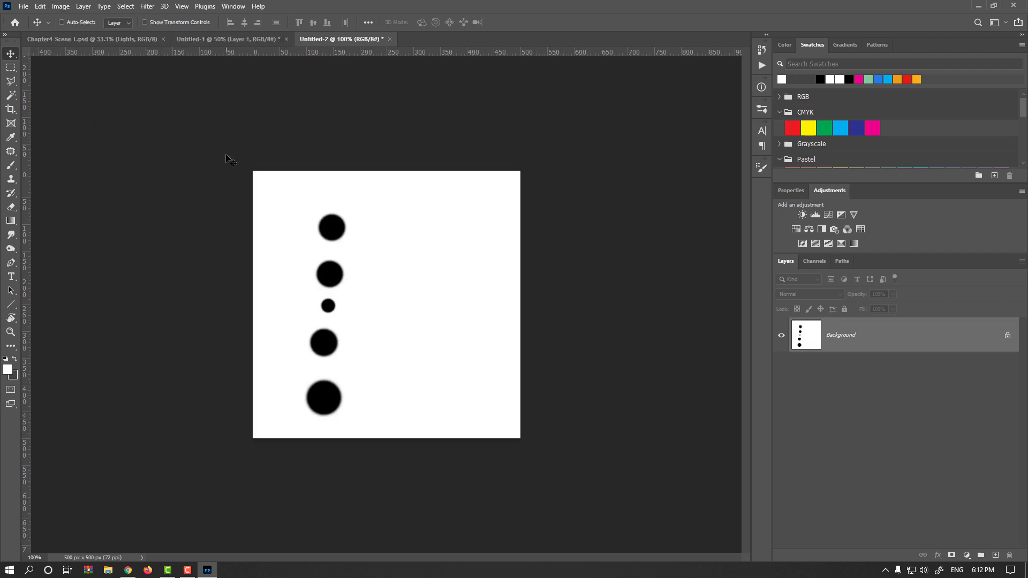
Step: Select the whole canvas and define it as a brush preset named LightTrails_01
{"action": "key", "text": "ctrl+a"}
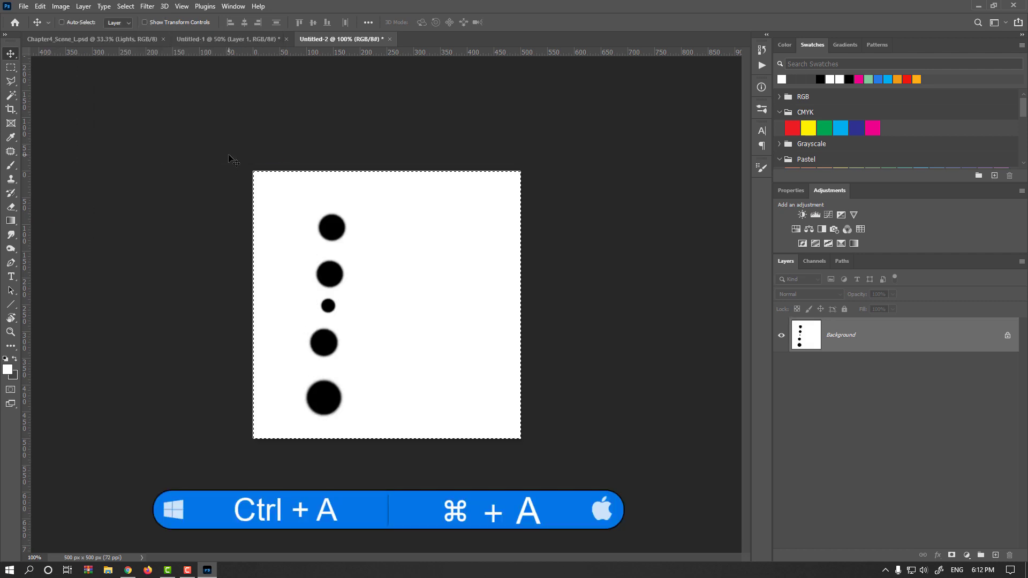
{"action": "left_click", "coordinate": [42, 9]}
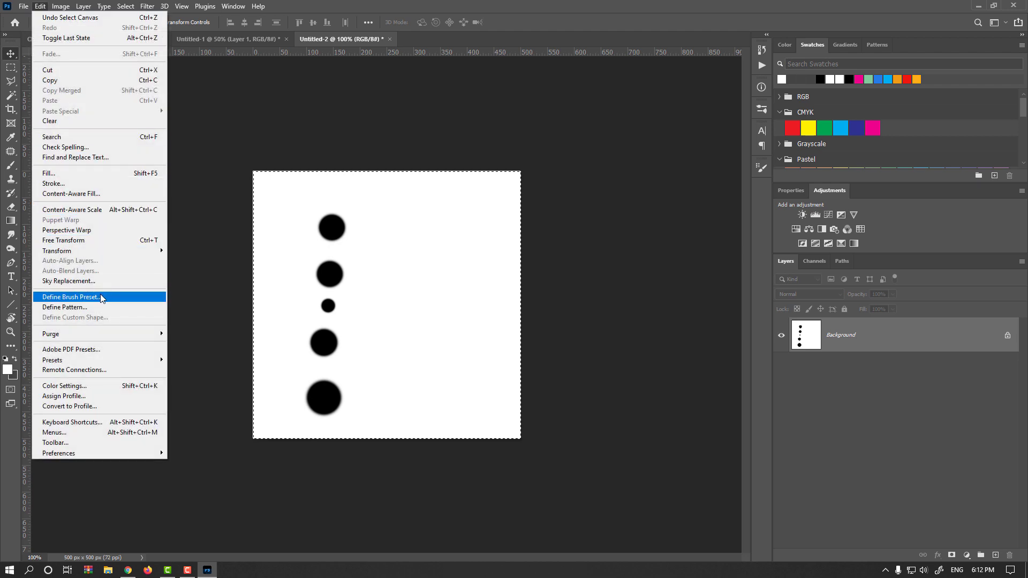
{"action": "left_click", "coordinate": [116, 296]}
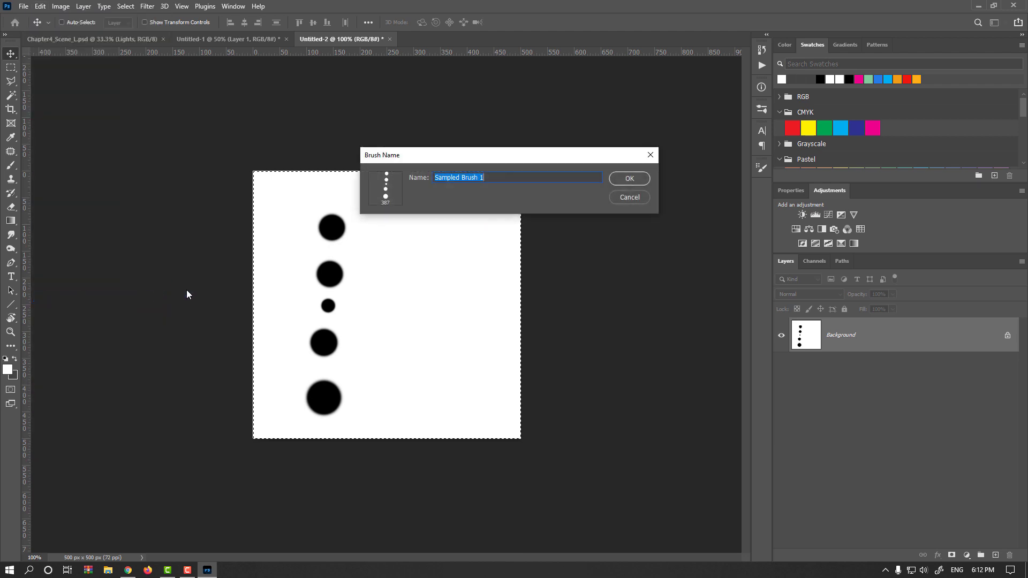
{"action": "type", "text": "LightTrails_01"}
{"action": "key", "text": "Return"}
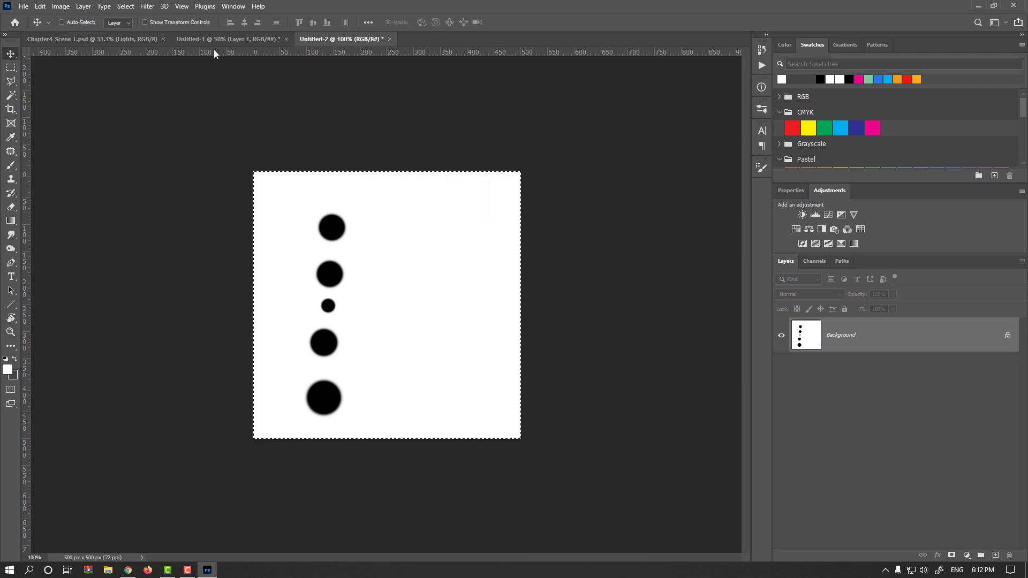
Step: Switch to the 2000 × 1000 document and choose the LightTrails_01 brush for the Brush tool
{"action": "left_click", "coordinate": [222, 37]}
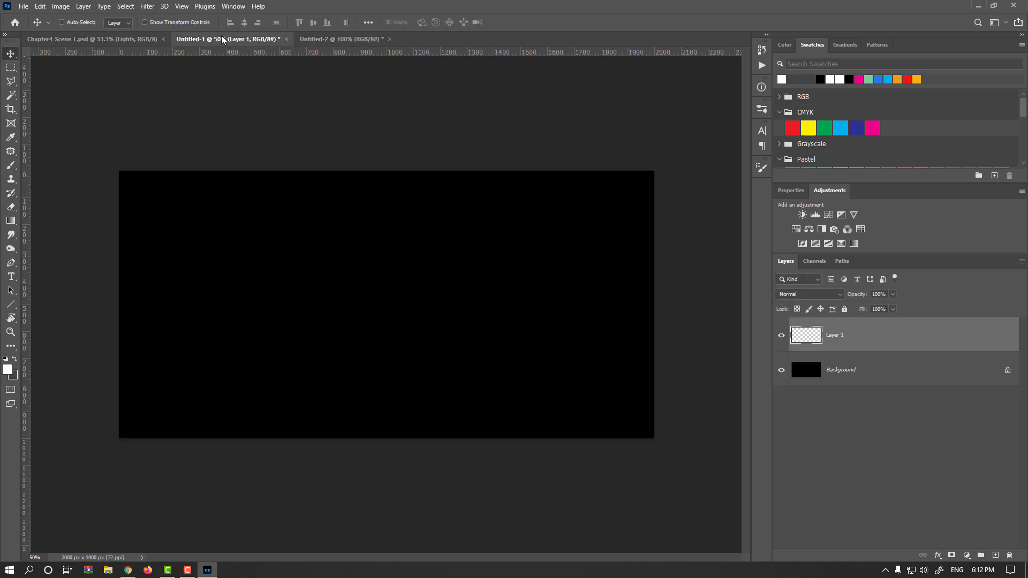
{"action": "left_click", "coordinate": [11, 166]}
{"action": "right_click", "coordinate": [249, 214]}
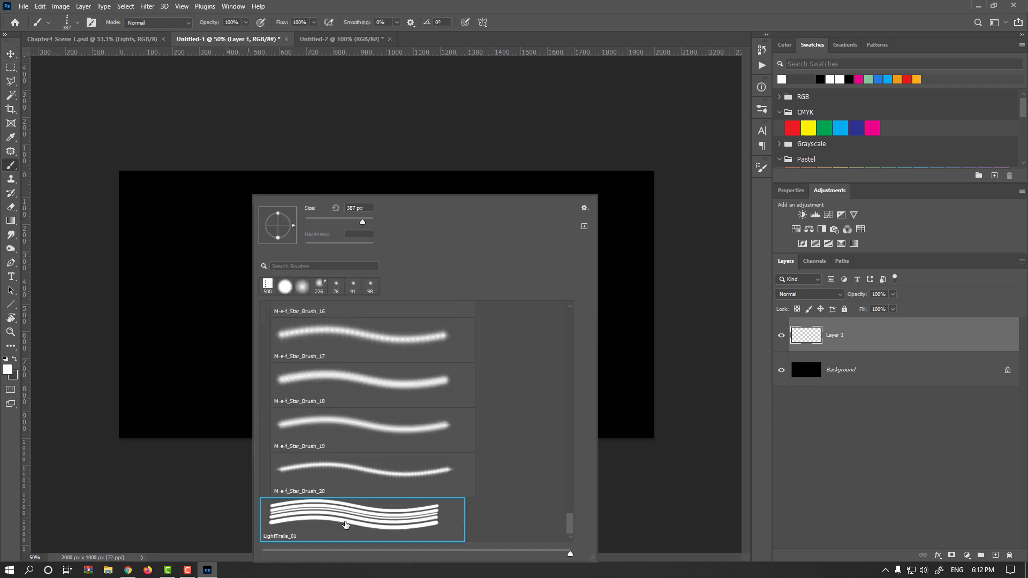
{"action": "left_click", "coordinate": [562, 15]}
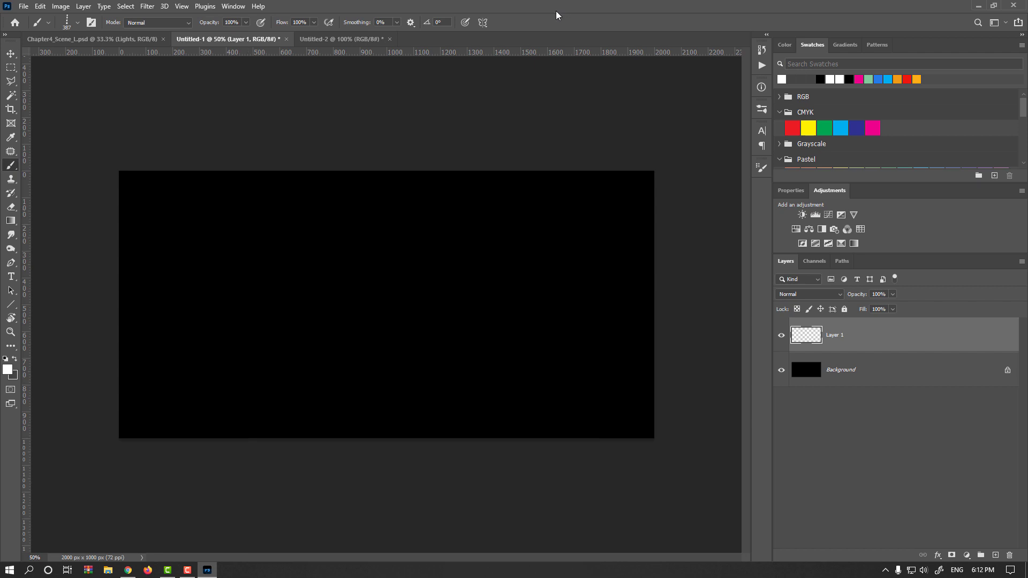
Step: Switch to the Chapter4_Scene_L document and add a new empty layer above the Lights group
{"action": "left_click", "coordinate": [147, 39]}
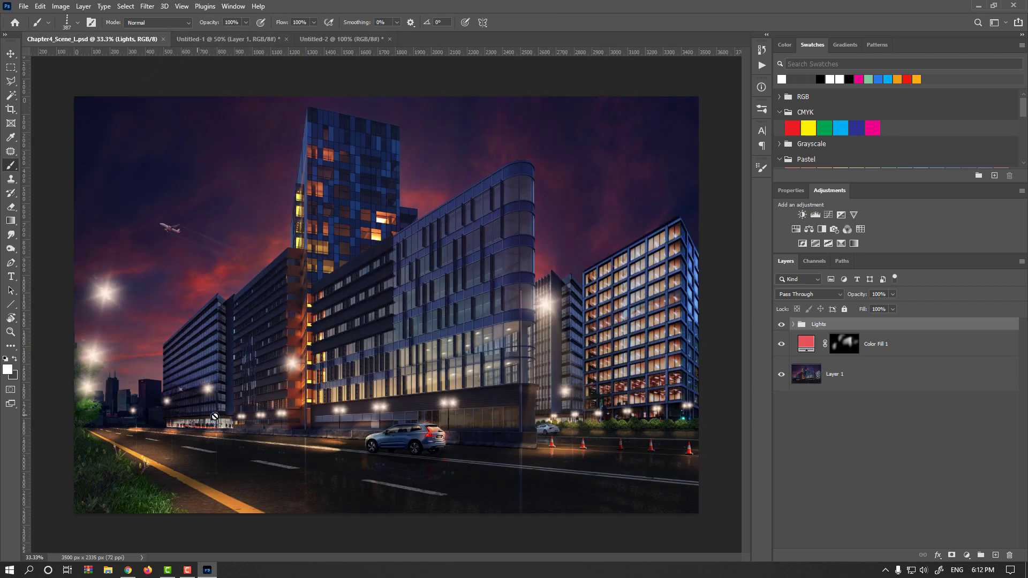
{"action": "left_click", "coordinate": [994, 554]}
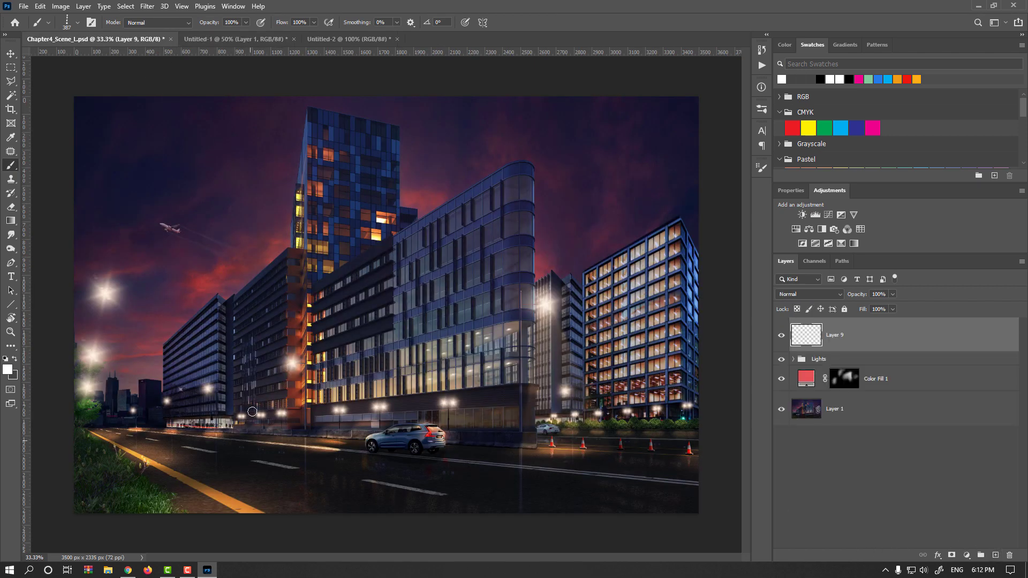
Step: Paint a trial light-trail stroke along the street on the new layer and undo it
{"action": "left_click_drag", "start_coordinate": [273, 438], "coordinate": [253, 441]}
{"action": "mouse_move", "coordinate": [120, 416]}
{"action": "left_mouse_down"}
{"action": "mouse_move", "coordinate": [305, 480]}
{"action": "mouse_move", "coordinate": [485, 511]}
{"action": "left_mouse_up"}
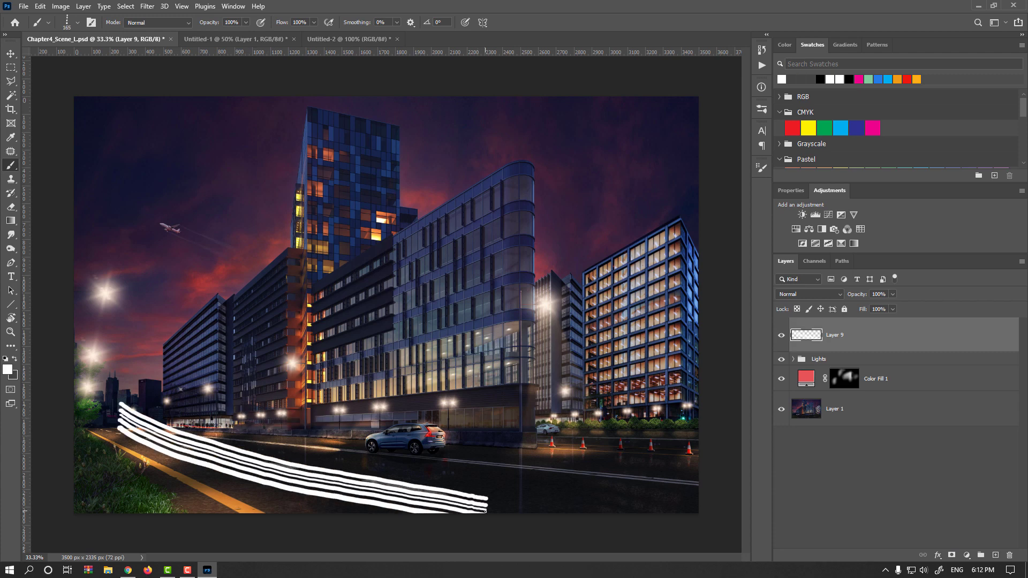
{"action": "key", "text": "ctrl+z"}
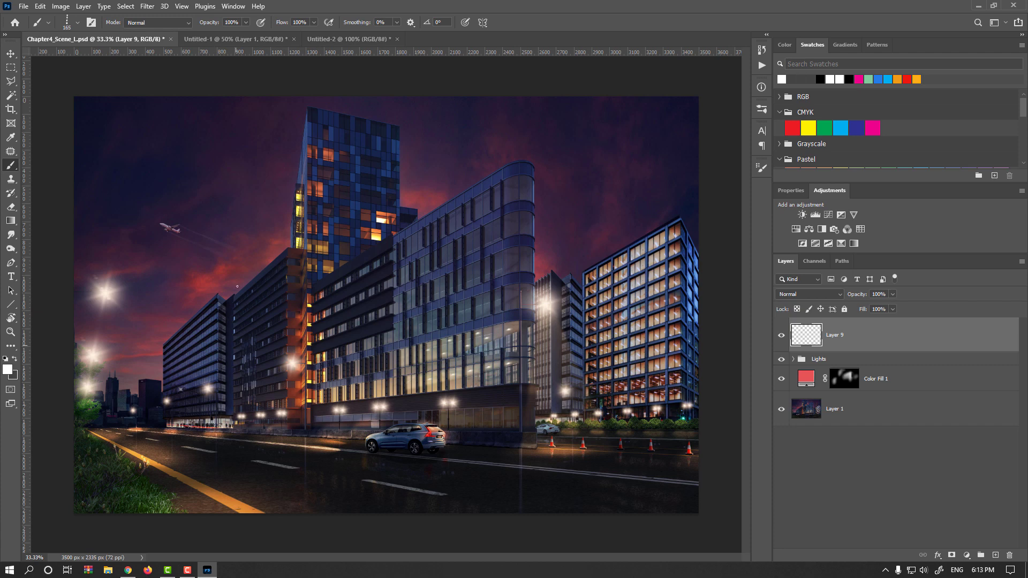
Step: In the 2000 × 1000 document, paint a straight diagonal light-trail stroke from upper left down to lower right
{"action": "left_click", "coordinate": [255, 37]}
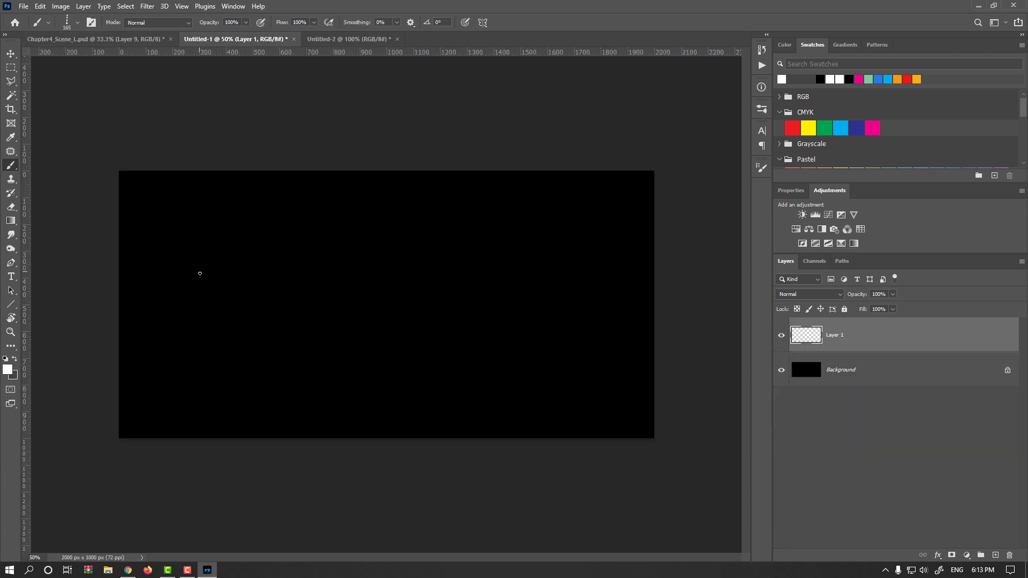
{"action": "left_click_drag", "start_coordinate": [200, 272], "coordinate": [190, 272]}
{"action": "left_click_drag", "start_coordinate": [138, 249], "coordinate": [137, 272]}
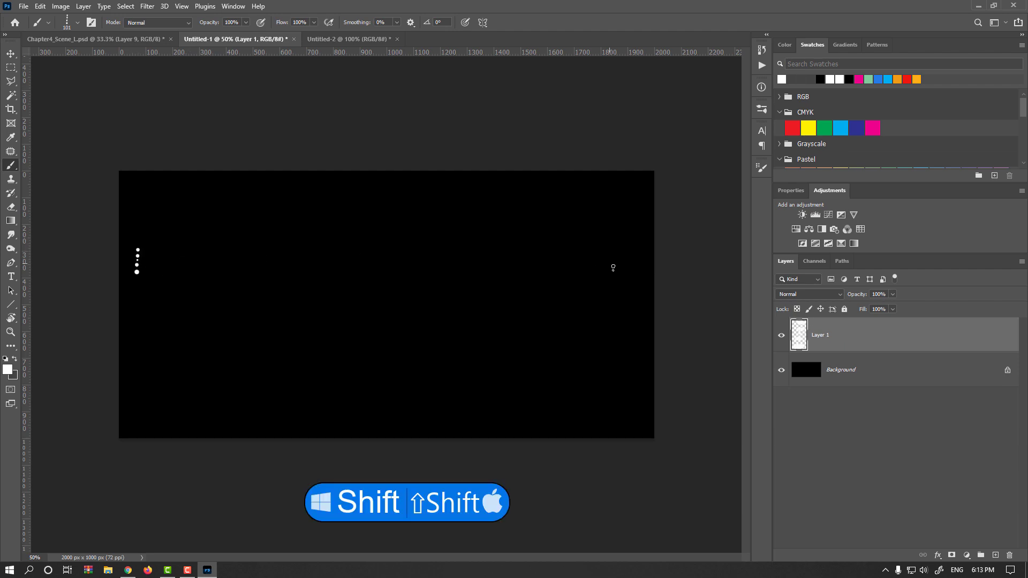
{"action": "left_click", "coordinate": [640, 379], "text": "shift"}
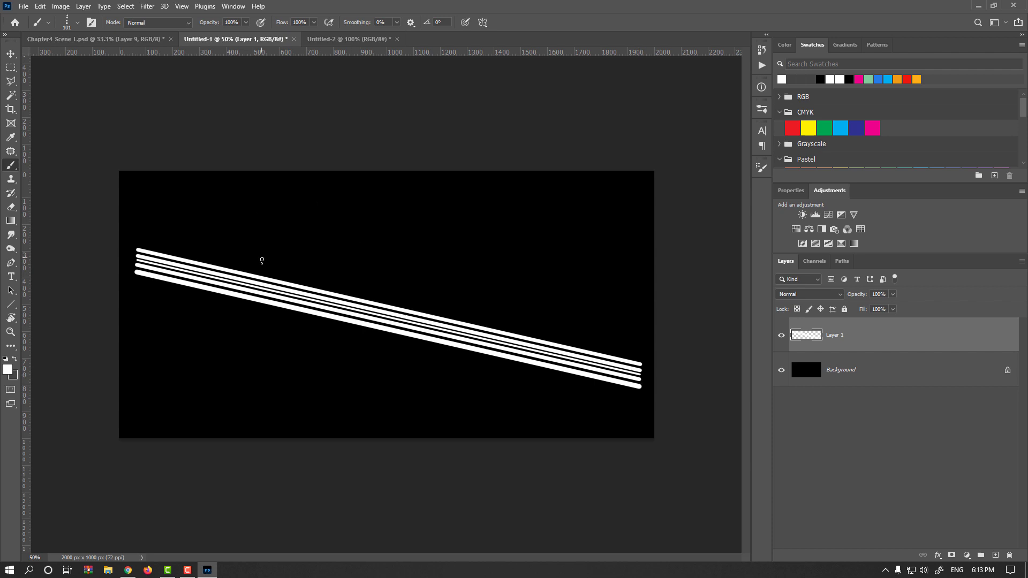
Step: Add an Outer Glow layer style to the stroke layer and set its glow color to ff2400
{"action": "key", "text": "v"}
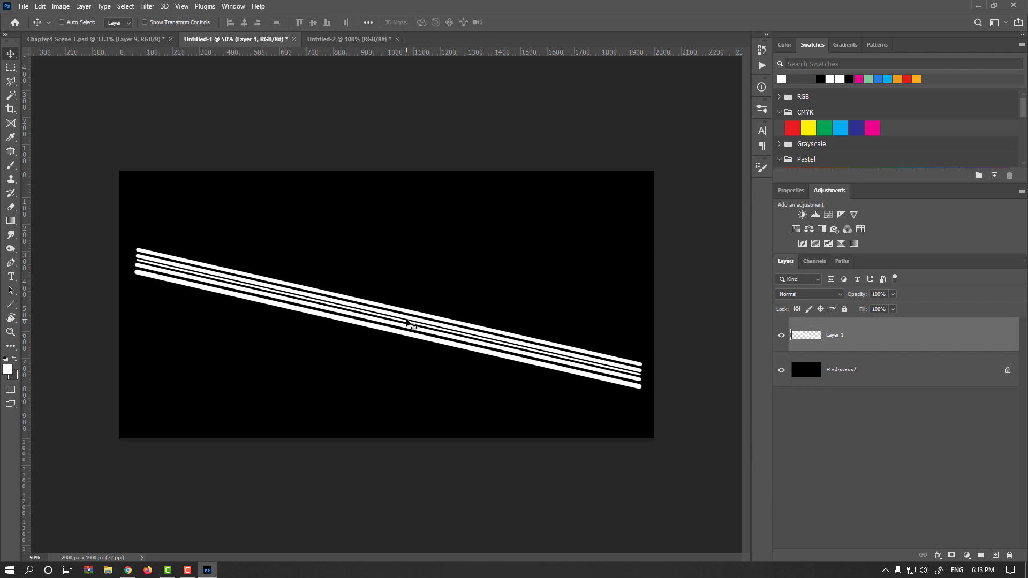
{"action": "key", "text": "ctrl+plus"}
{"action": "key", "text": "ctrl+plus"}
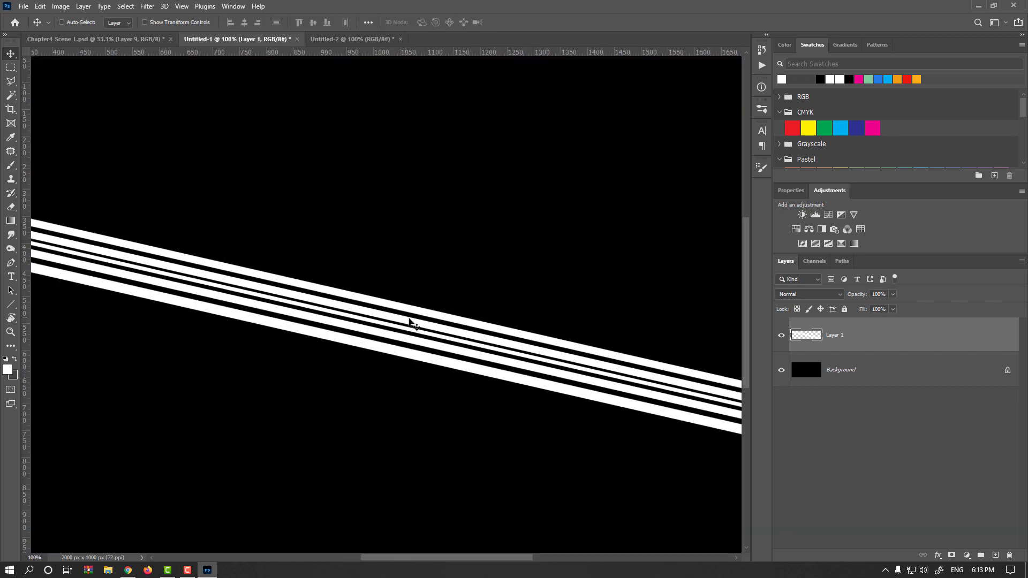
{"action": "double_click", "coordinate": [886, 333]}
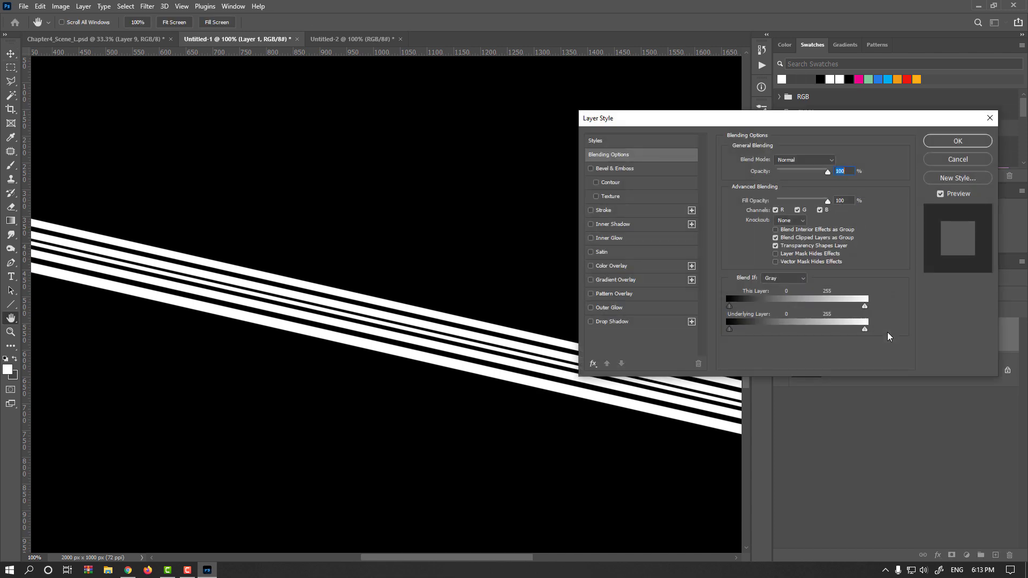
{"action": "left_click", "coordinate": [610, 308]}
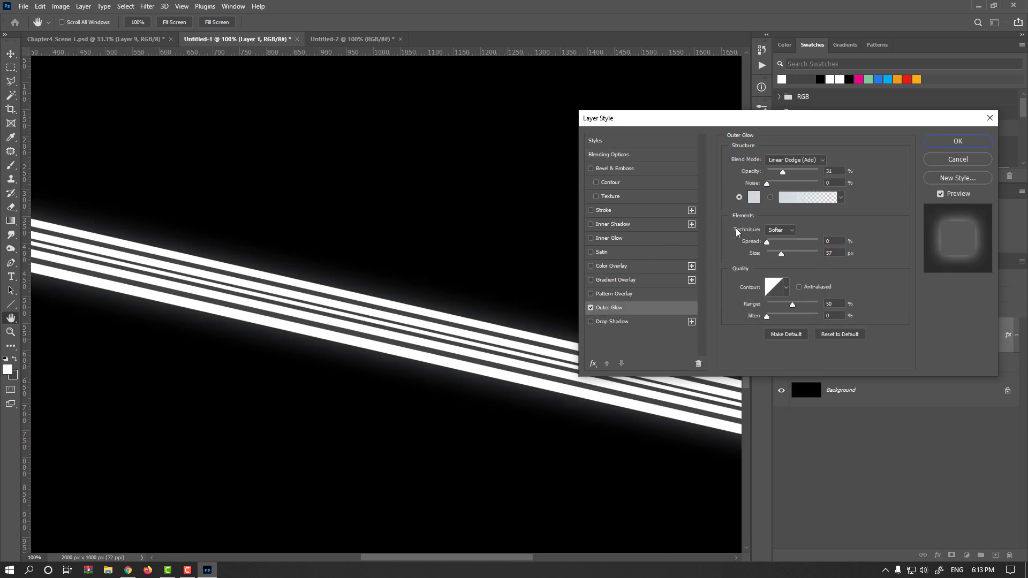
{"action": "left_click", "coordinate": [753, 197]}
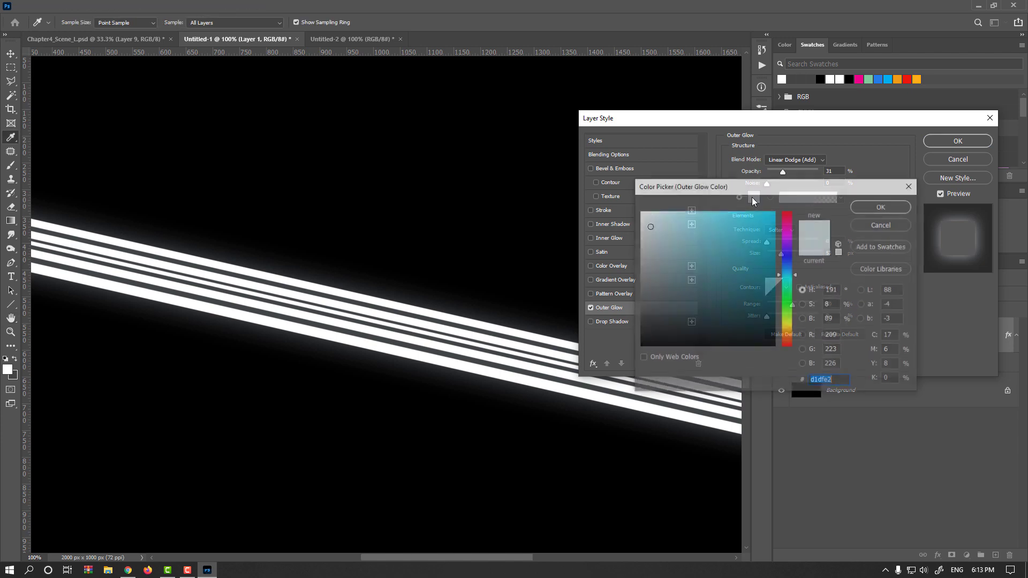
{"action": "left_click", "coordinate": [789, 344]}
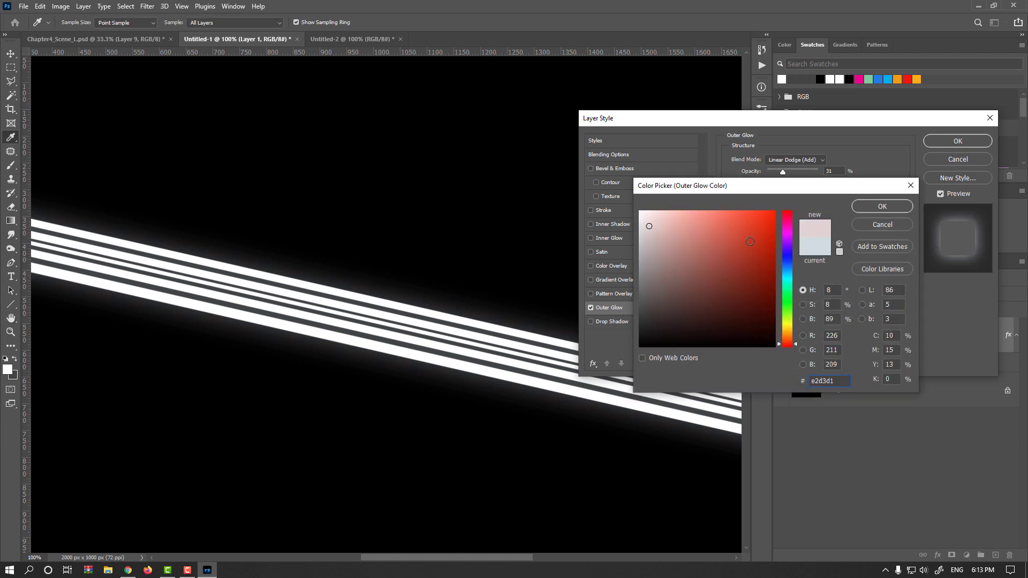
{"action": "left_click_drag", "start_coordinate": [766, 219], "coordinate": [783, 206]}
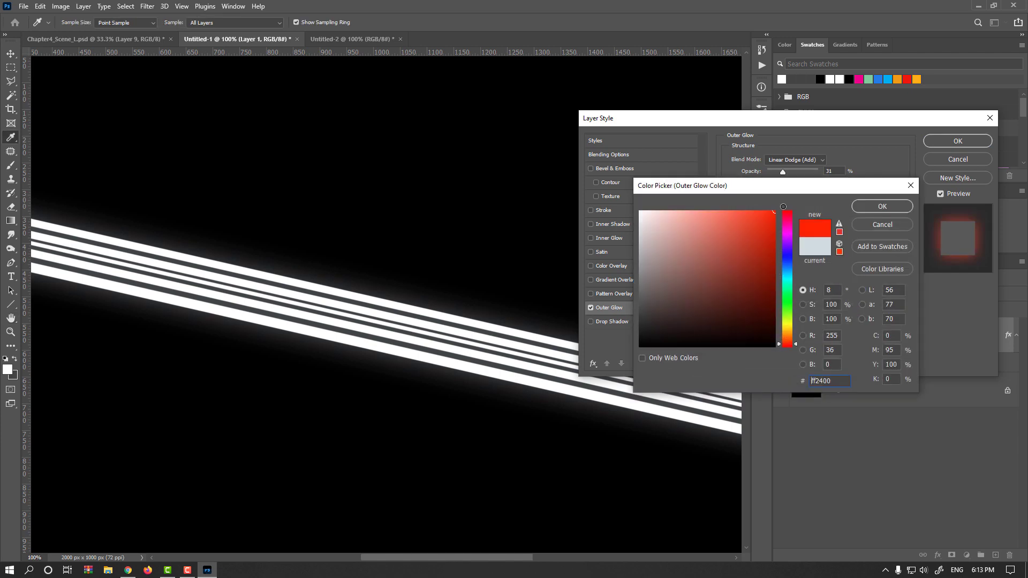
{"action": "left_click", "coordinate": [864, 207]}
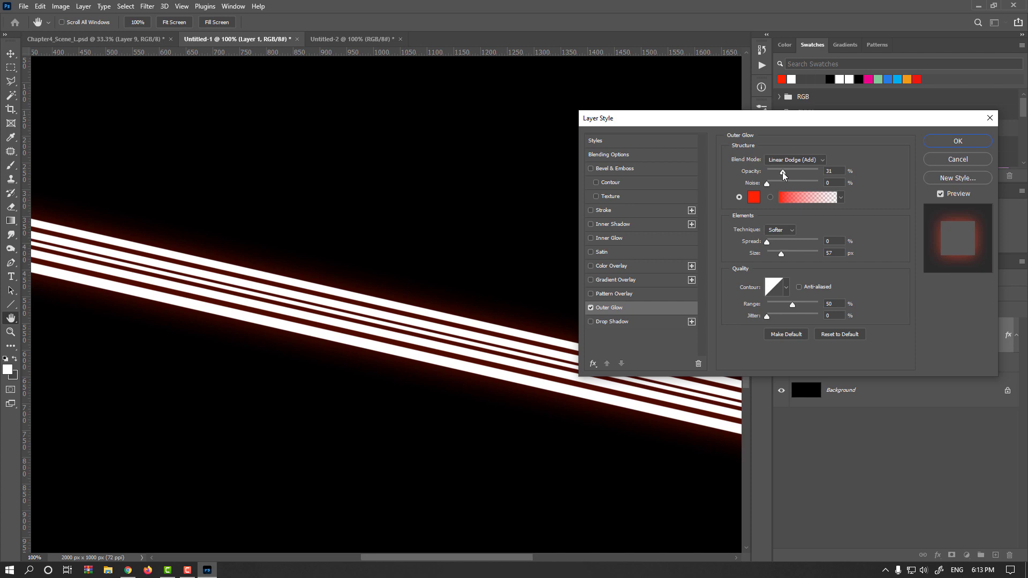
Step: Raise the outer glow opacity to 53%, reduce its size slightly, and confirm the layer style
{"action": "left_click_drag", "start_coordinate": [784, 173], "coordinate": [793, 173]}
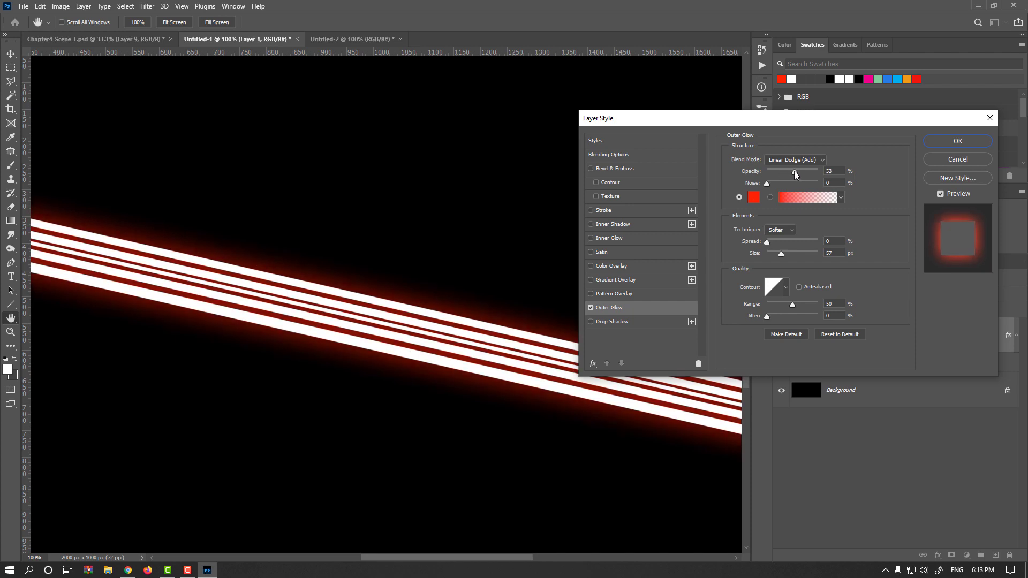
{"action": "left_click", "coordinate": [792, 172]}
{"action": "mouse_move", "coordinate": [781, 255]}
{"action": "left_mouse_down"}
{"action": "mouse_move", "coordinate": [795, 255]}
{"action": "mouse_move", "coordinate": [770, 242]}
{"action": "left_mouse_up"}
{"action": "left_click", "coordinate": [951, 141]}
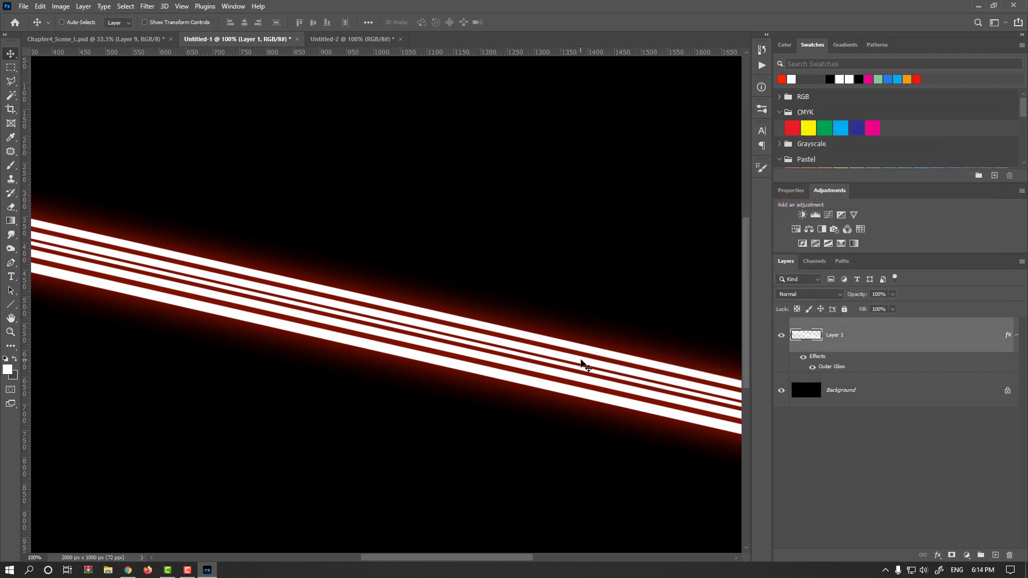
{"action": "scroll", "coordinate": [556, 348], "scroll_direction": "up", "scroll_amount": 1}
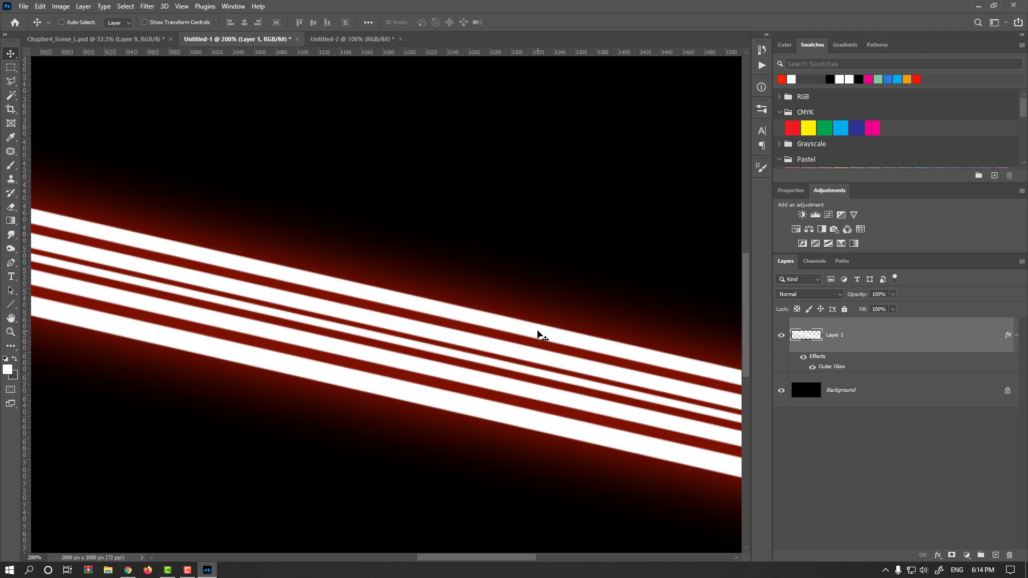
{"action": "key", "text": "ctrl"}
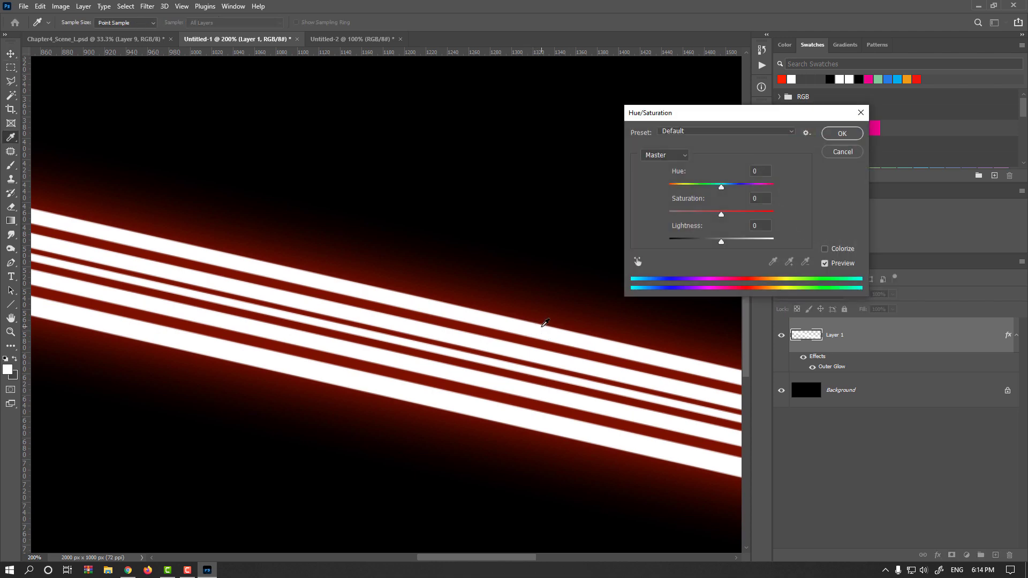
{"action": "left_click", "coordinate": [829, 251]}
{"action": "left_click_drag", "start_coordinate": [721, 244], "coordinate": [708, 241]}
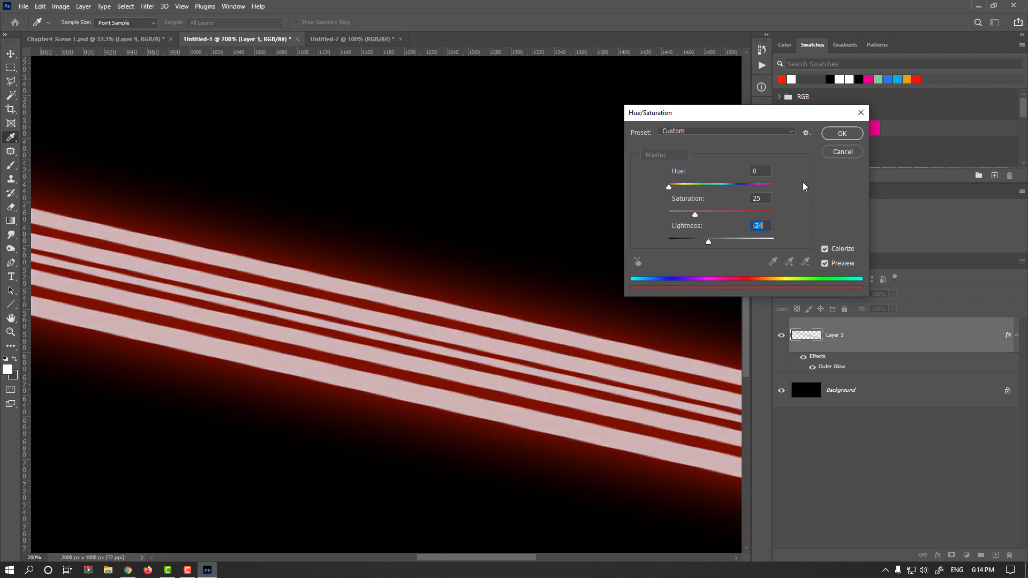
{"action": "left_click", "coordinate": [841, 153]}
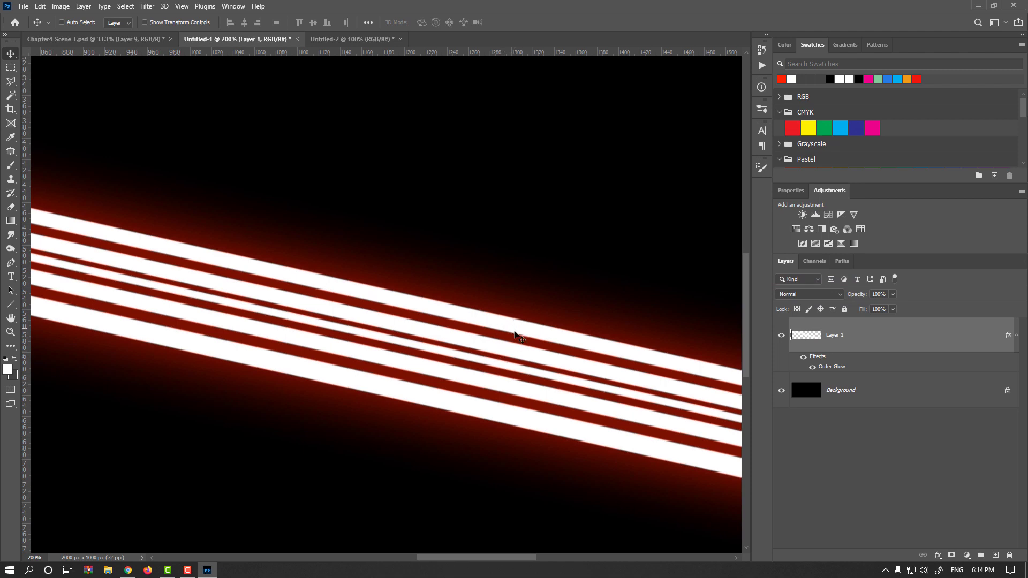
Step: Apply a Gaussian Blur with a 2.8 pixel radius to the light-trail layer
{"action": "left_click", "coordinate": [147, 6]}
{"action": "mouse_move", "coordinate": [235, 143]}
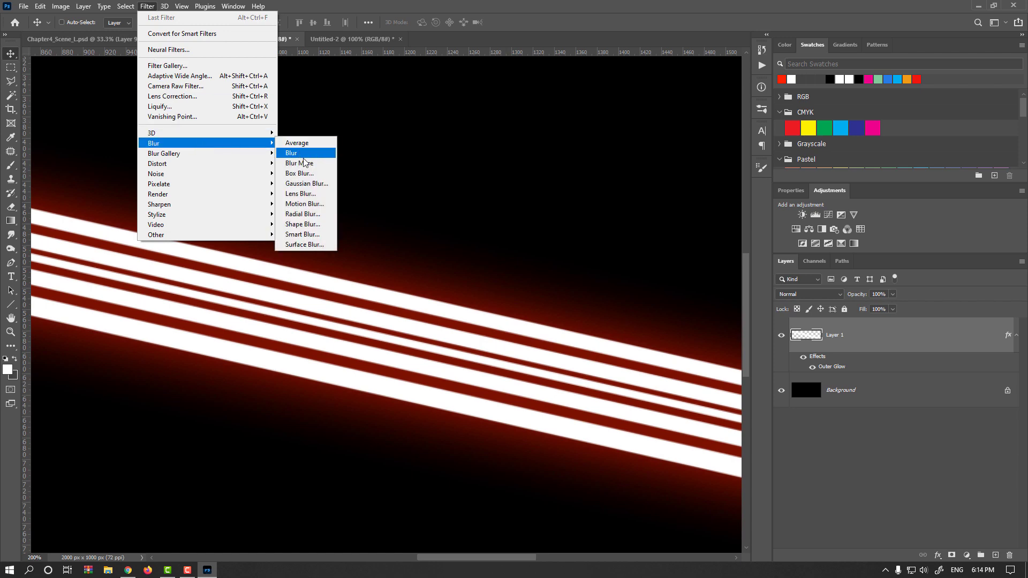
{"action": "left_click", "coordinate": [316, 184]}
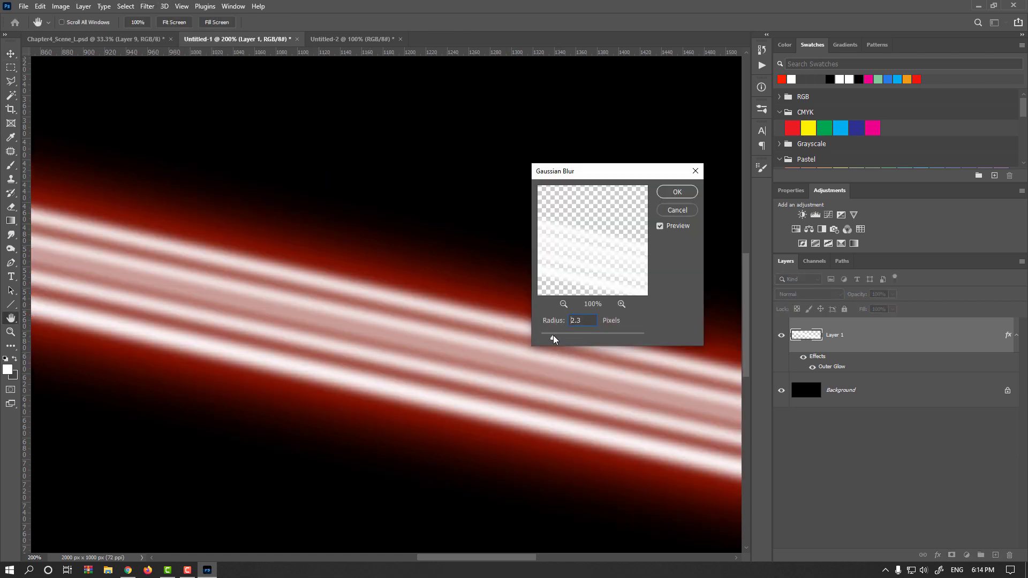
{"action": "left_click_drag", "start_coordinate": [553, 336], "coordinate": [557, 335]}
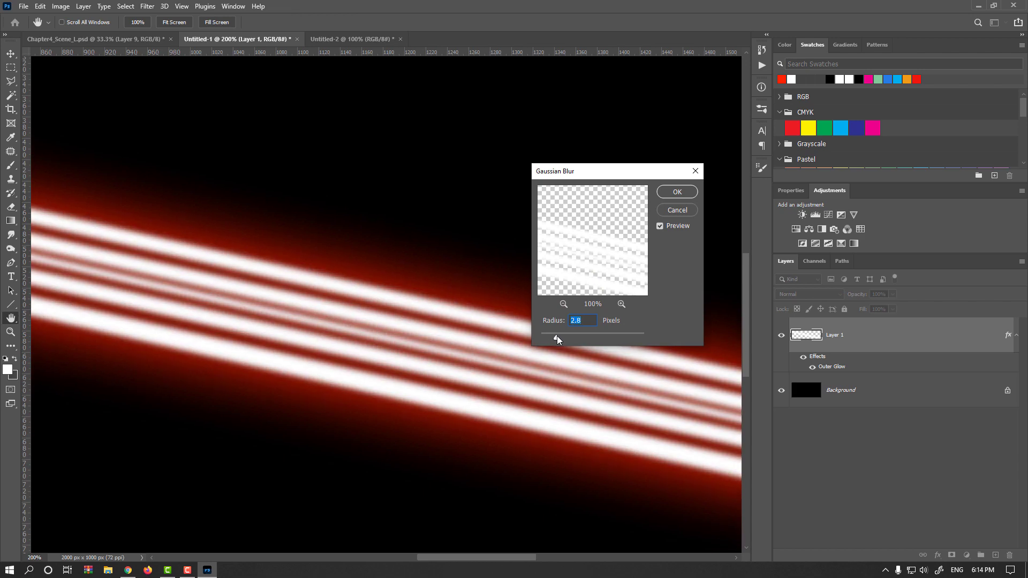
{"action": "left_click", "coordinate": [676, 194]}
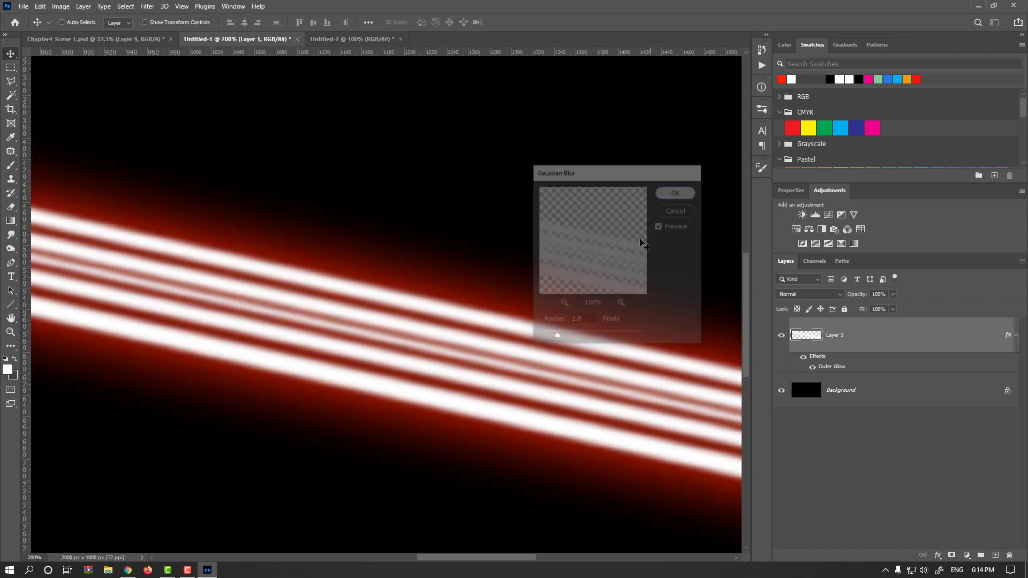
Step: Toggle the Background layer's visibility off and back on to preview the glowing trails
{"action": "scroll", "coordinate": [650, 279], "scroll_direction": "down", "scroll_amount": 2}
{"action": "left_click", "coordinate": [781, 390]}
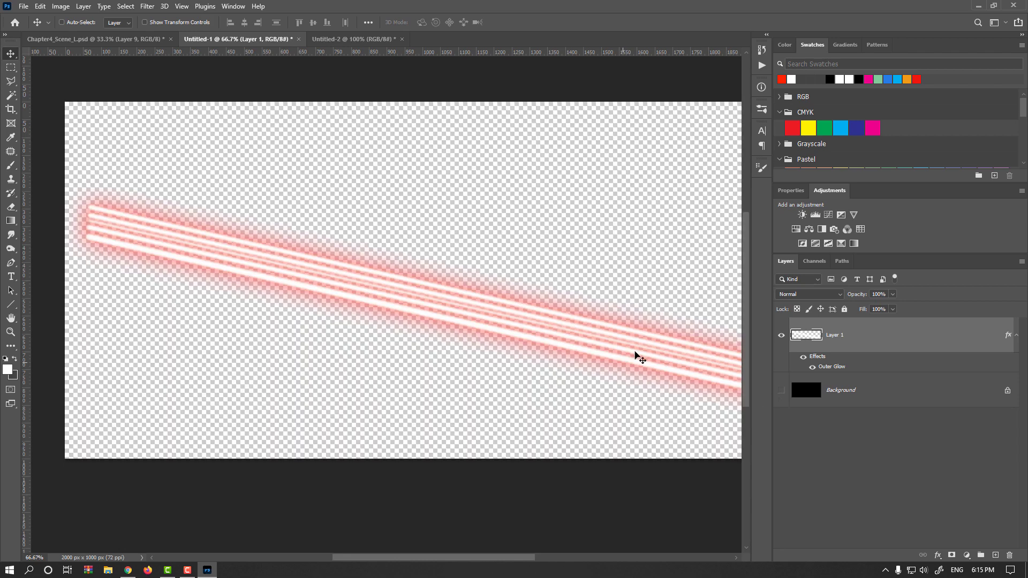
{"action": "left_click", "coordinate": [781, 391]}
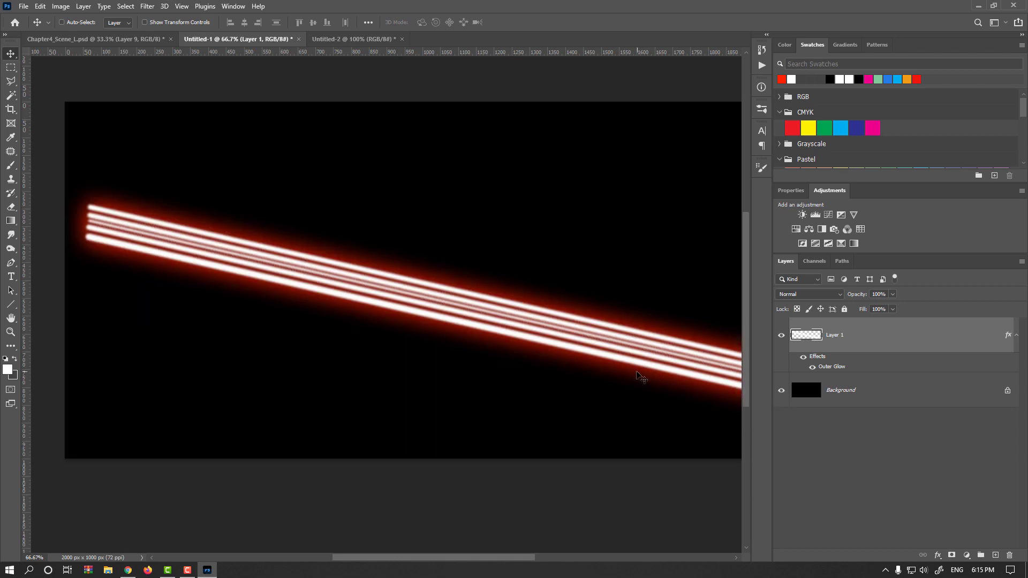
Step: Lower the light-trail layer's lightness to -18 with Hue/Saturation
{"action": "scroll", "coordinate": [623, 359], "scroll_direction": "up", "scroll_amount": 3}
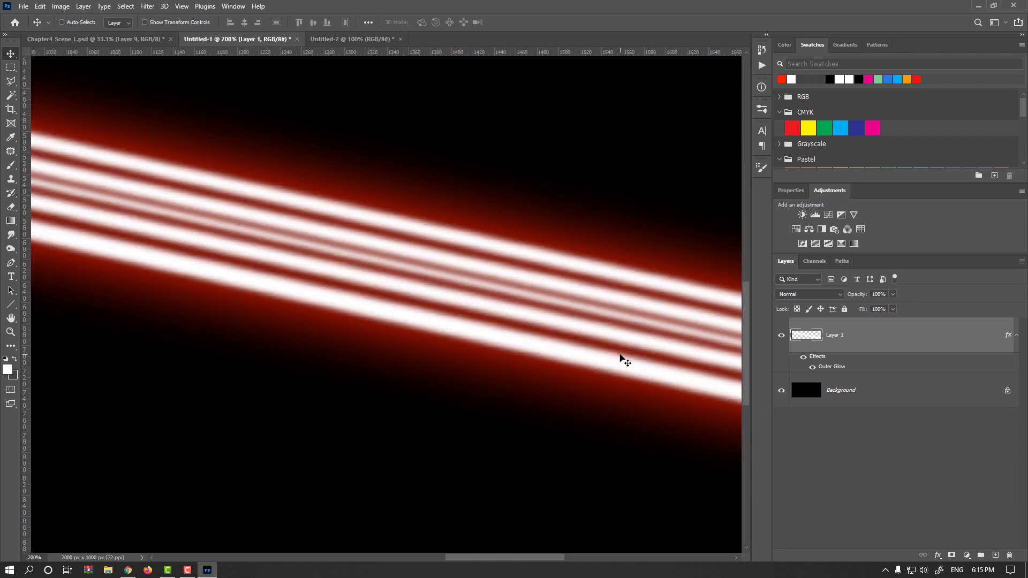
{"action": "key", "text": "ctrl+u"}
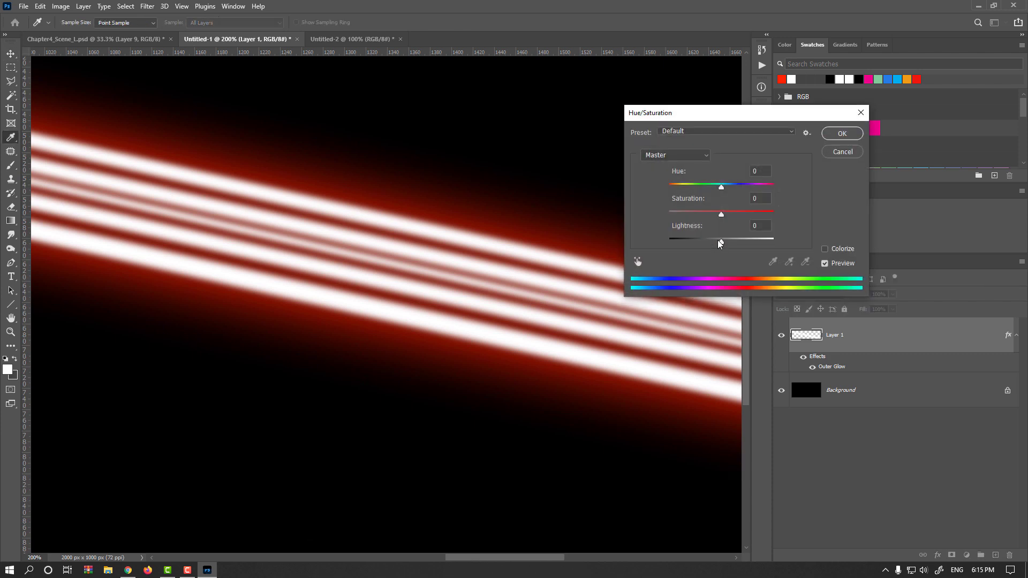
{"action": "left_click_drag", "start_coordinate": [720, 245], "coordinate": [714, 244]}
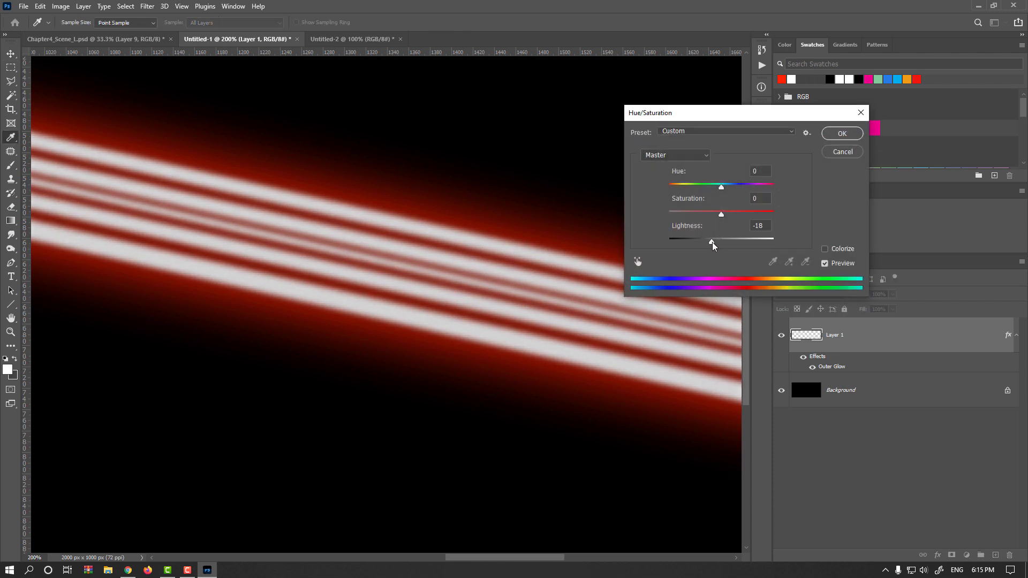
{"action": "left_click", "coordinate": [842, 133]}
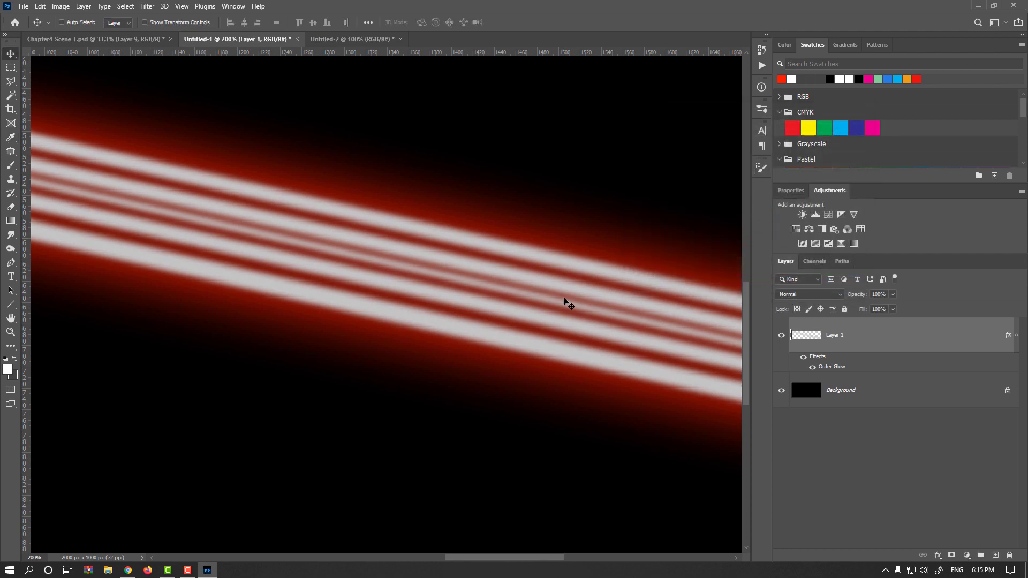
Step: Apply Color Balance to warm the trails, setting the midtone color levels to +86, 0, -32
{"action": "key", "text": "ctrl+b"}
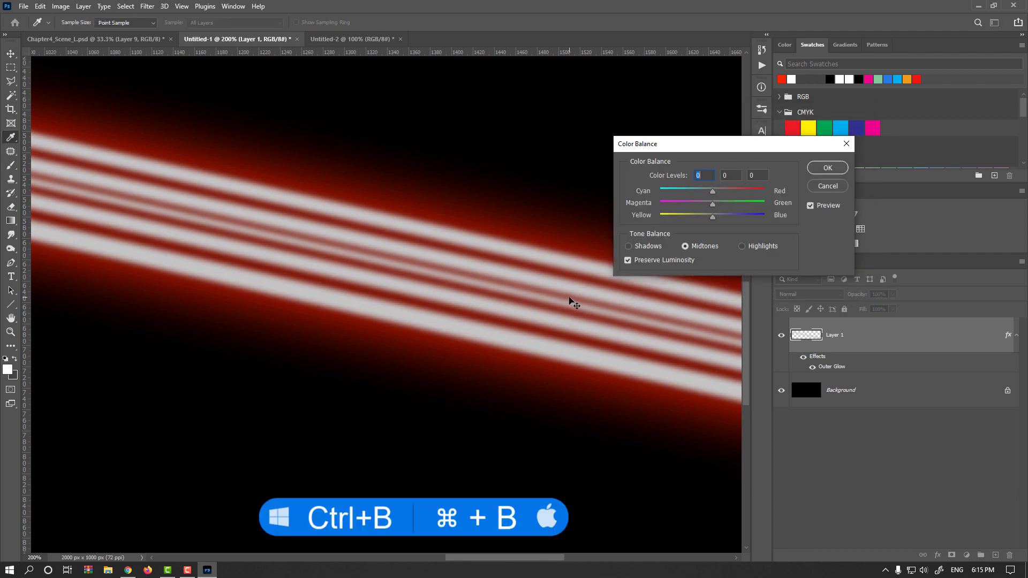
{"action": "left_click_drag", "start_coordinate": [709, 220], "coordinate": [747, 192]}
{"action": "left_click", "coordinate": [645, 246]}
{"action": "left_click", "coordinate": [743, 246]}
{"action": "left_click", "coordinate": [703, 247]}
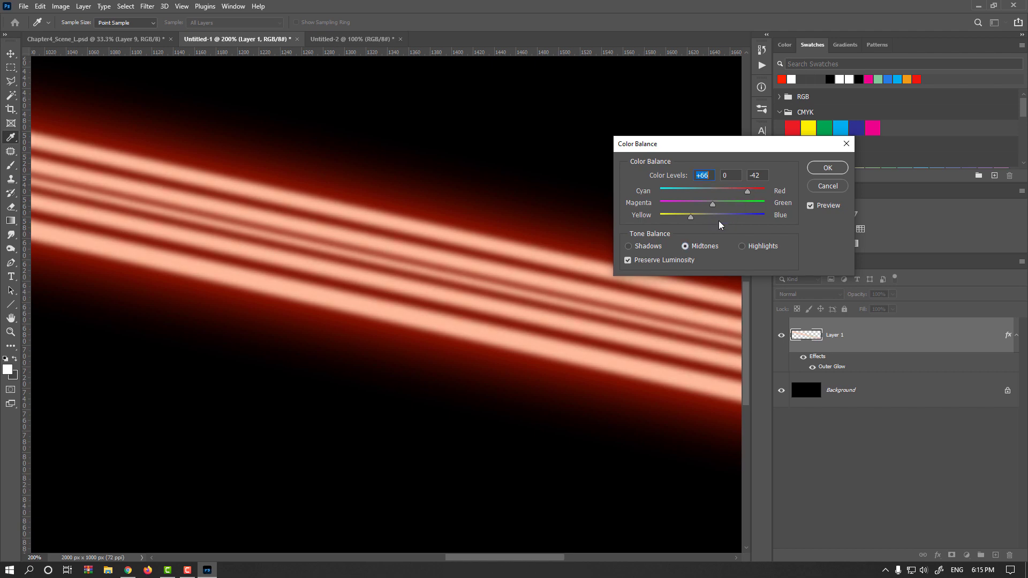
{"action": "left_click_drag", "start_coordinate": [691, 217], "coordinate": [687, 217]}
{"action": "left_click", "coordinate": [651, 246]}
{"action": "left_click_drag", "start_coordinate": [738, 192], "coordinate": [764, 192]}
{"action": "left_click", "coordinate": [703, 245]}
{"action": "left_click", "coordinate": [696, 216]}
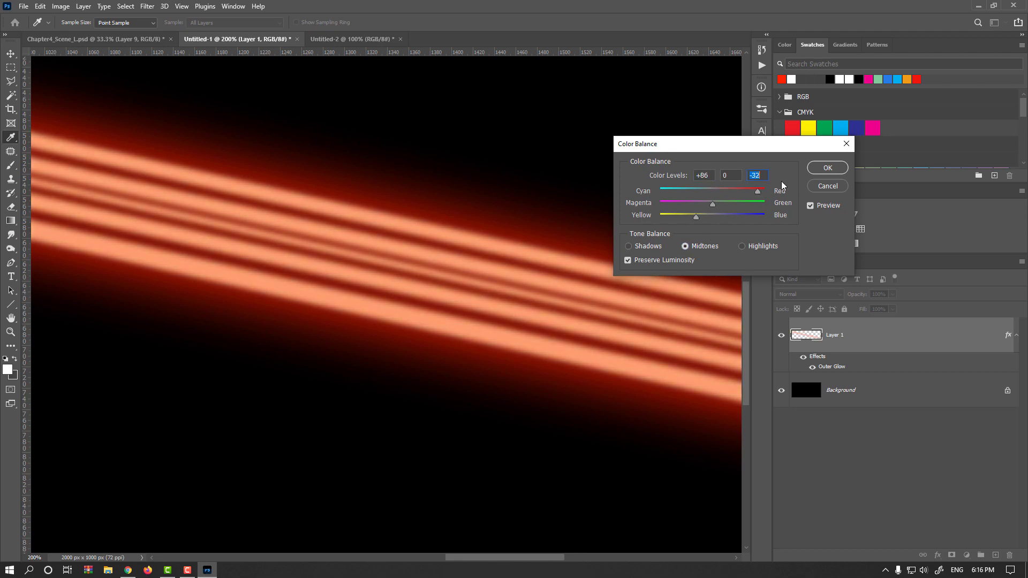
{"action": "left_click", "coordinate": [828, 168]}
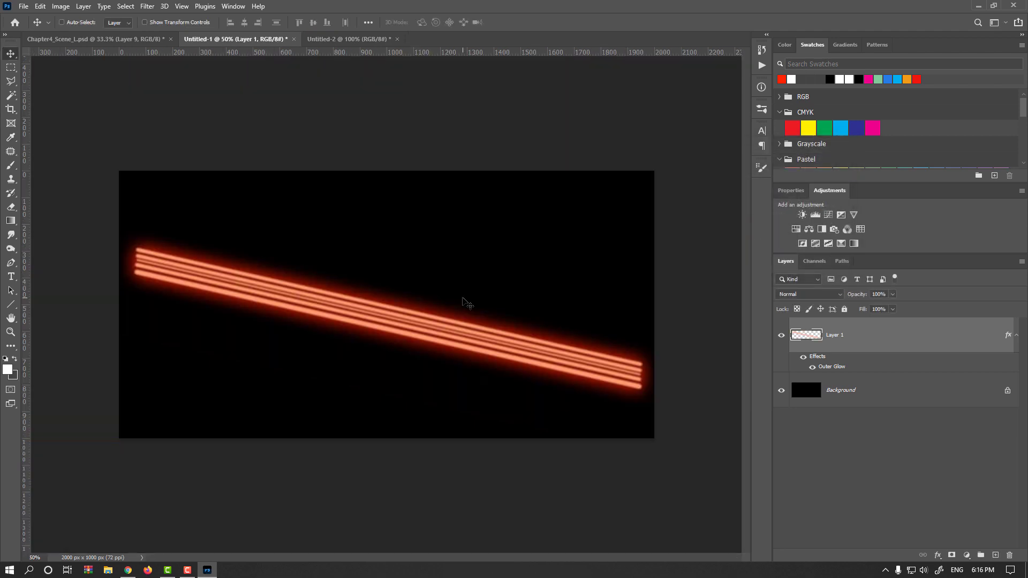
Step: Convert the light-trail layer to a smart object
{"action": "right_click", "coordinate": [887, 333]}
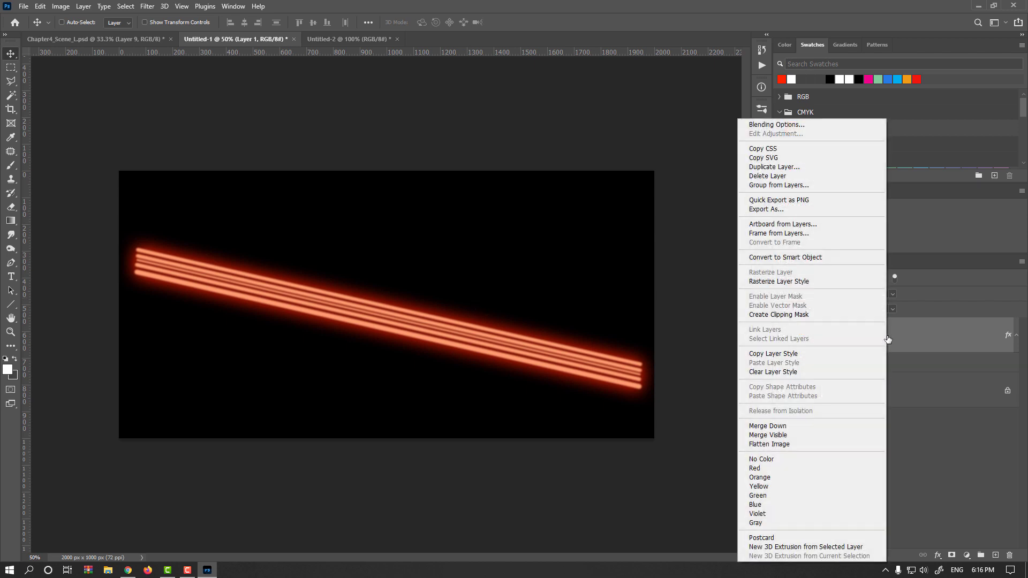
{"action": "left_click", "coordinate": [821, 259]}
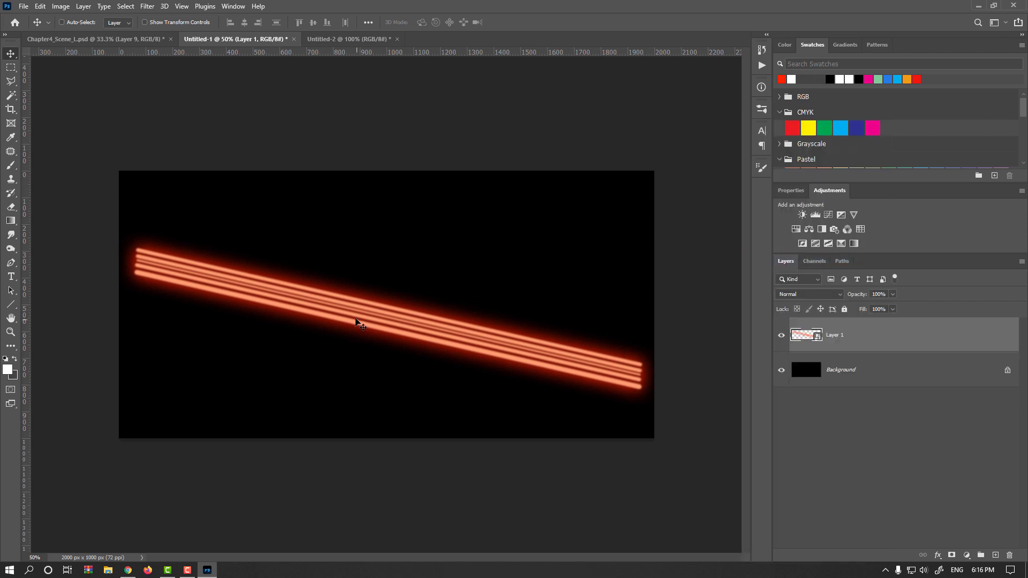
Step: Bring the light-trail layer into the Chapter4_Scene_L street scene and widen it with Free Transform
{"action": "mouse_move", "coordinate": [324, 278]}
{"action": "left_mouse_down"}
{"action": "mouse_move", "coordinate": [92, 91]}
{"action": "mouse_move", "coordinate": [102, 43]}
{"action": "mouse_move", "coordinate": [121, 64]}
{"action": "mouse_move", "coordinate": [270, 436]}
{"action": "mouse_move", "coordinate": [295, 461]}
{"action": "mouse_move", "coordinate": [402, 476]}
{"action": "left_mouse_up"}
{"action": "key", "text": "ctrl+t"}
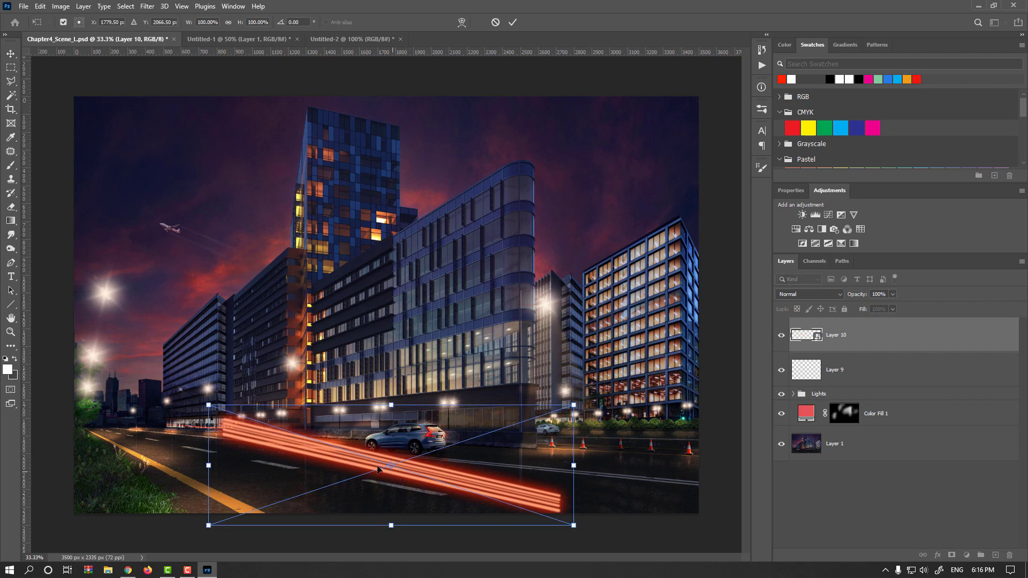
{"action": "key", "text": "ctrl+minus"}
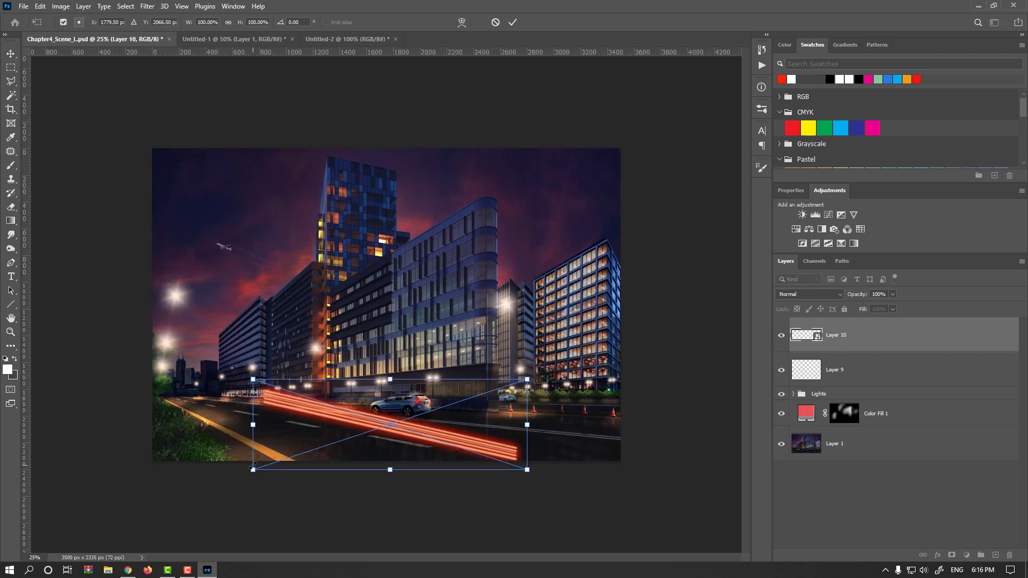
{"action": "left_click_drag", "start_coordinate": [254, 426], "coordinate": [163, 423]}
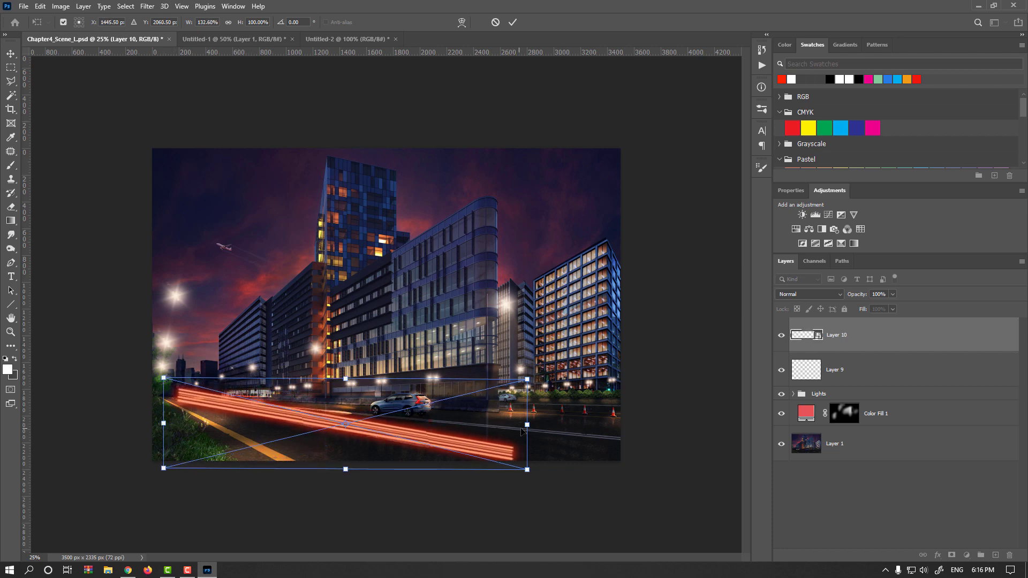
{"action": "left_click_drag", "start_coordinate": [523, 432], "coordinate": [534, 426]}
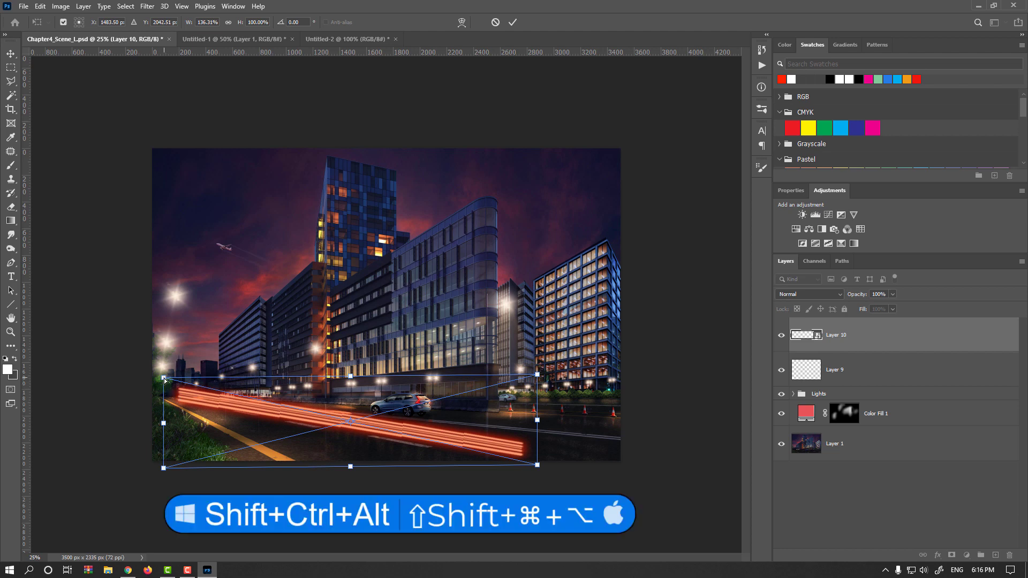
Step: Distort the trails' corners in perspective so they run along the road toward the far end of the street
{"action": "mouse_move", "coordinate": [164, 379]}
{"action": "left_mouse_down"}
{"action": "mouse_move", "coordinate": [164, 413]}
{"action": "mouse_move", "coordinate": [185, 408]}
{"action": "left_mouse_up"}
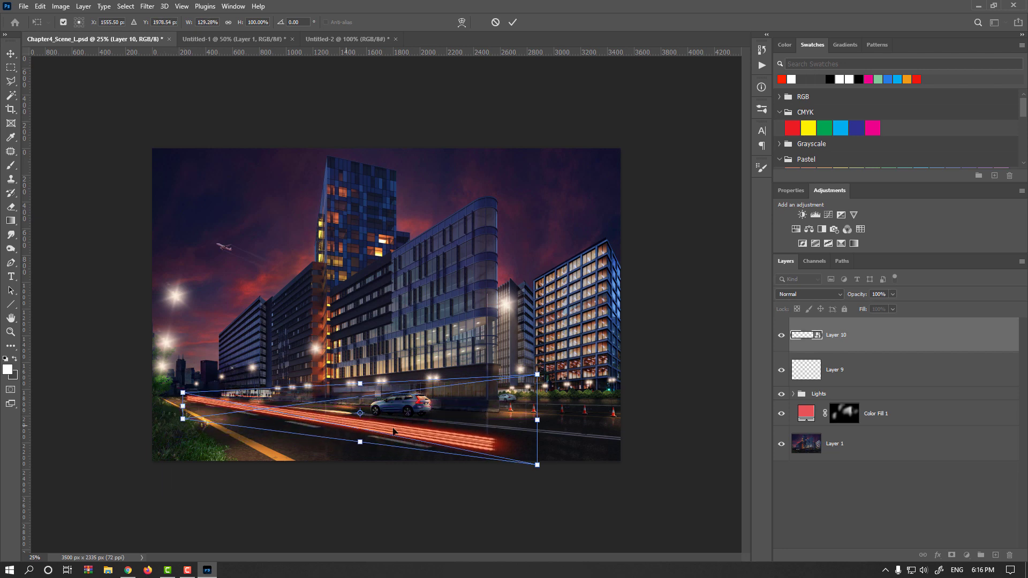
{"action": "left_click_drag", "start_coordinate": [538, 381], "coordinate": [538, 343]}
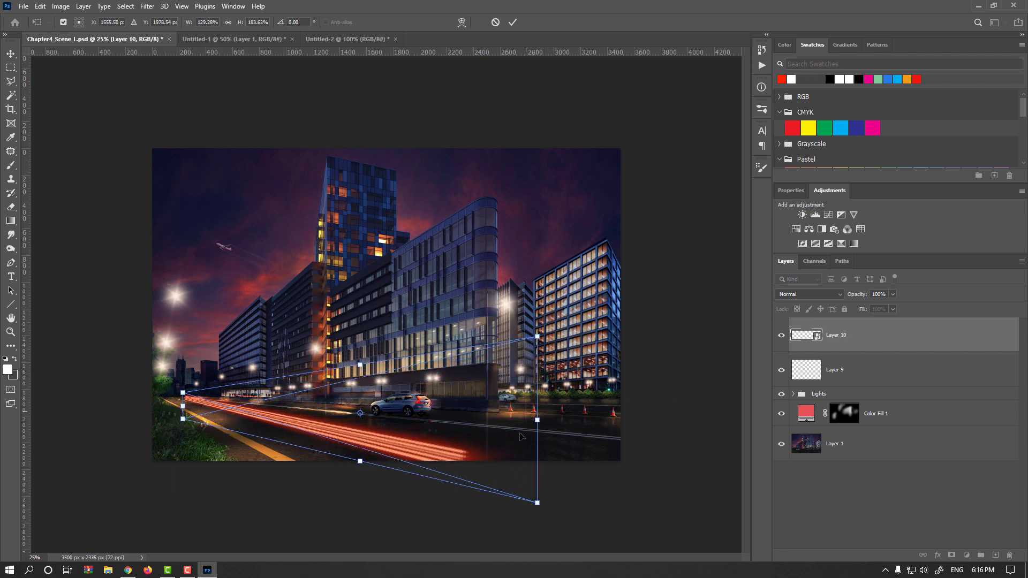
{"action": "mouse_move", "coordinate": [538, 421]}
{"action": "left_mouse_down"}
{"action": "mouse_move", "coordinate": [586, 421]}
{"action": "mouse_move", "coordinate": [586, 407]}
{"action": "mouse_move", "coordinate": [609, 405]}
{"action": "left_mouse_up"}
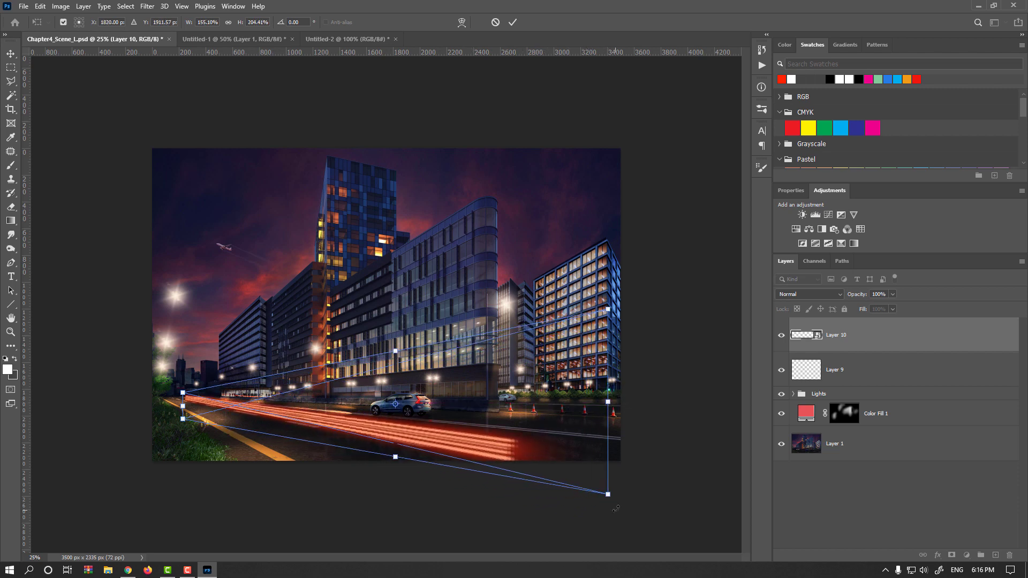
{"action": "mouse_move", "coordinate": [608, 495]}
{"action": "left_mouse_down"}
{"action": "mouse_move", "coordinate": [592, 477]}
{"action": "mouse_move", "coordinate": [529, 471]}
{"action": "left_mouse_up"}
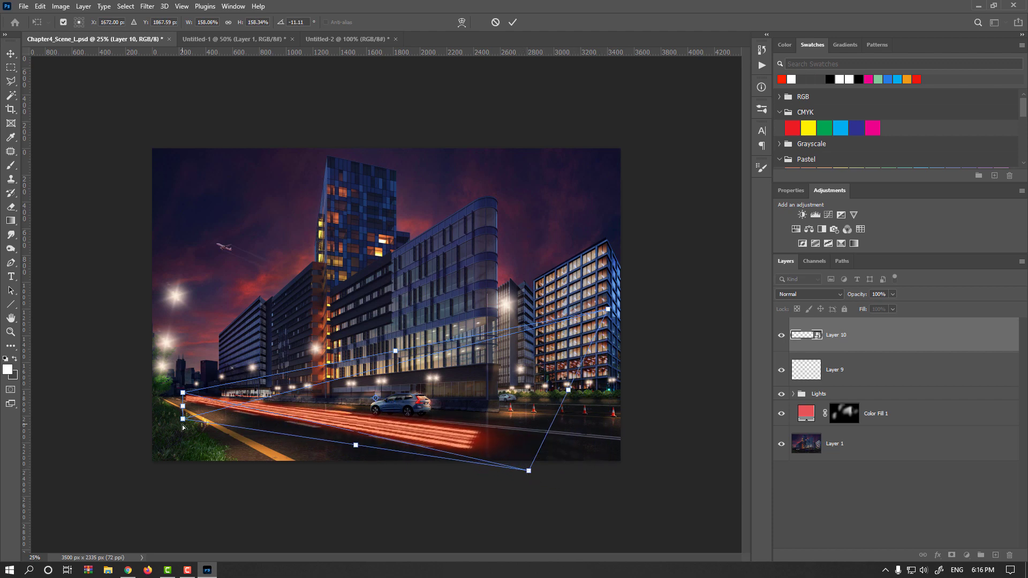
{"action": "left_click_drag", "start_coordinate": [183, 419], "coordinate": [184, 405]}
{"action": "key", "text": "ctrl+plus"}
{"action": "left_click_drag", "start_coordinate": [577, 530], "coordinate": [638, 538]}
{"action": "left_click_drag", "start_coordinate": [398, 368], "coordinate": [387, 393]}
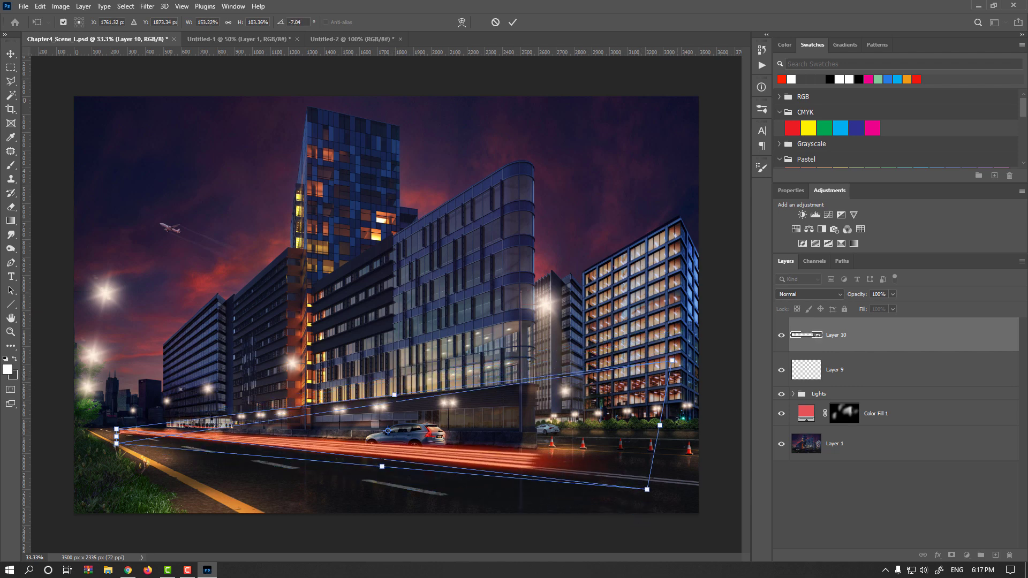
{"action": "left_click_drag", "start_coordinate": [659, 427], "coordinate": [696, 466]}
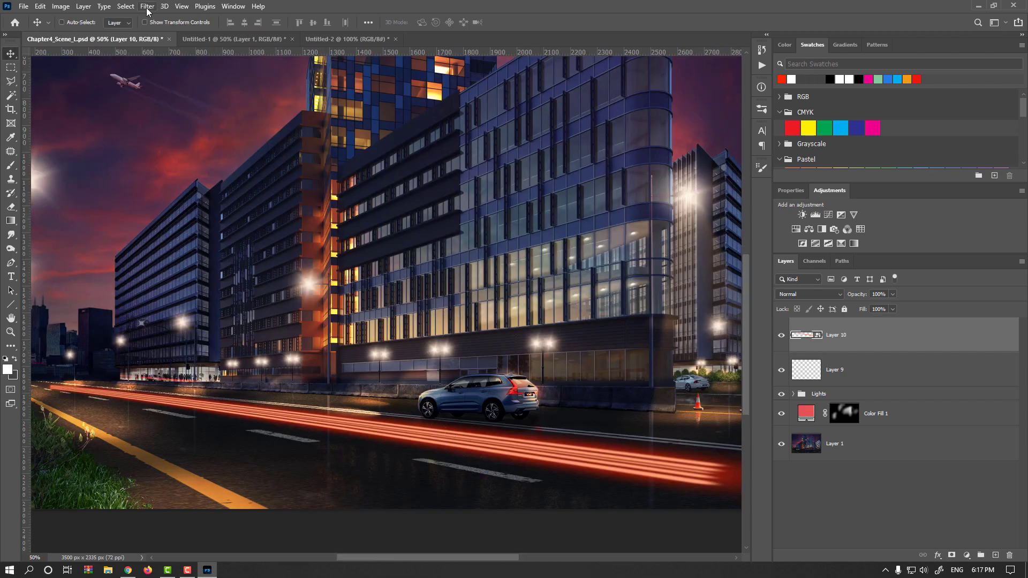
Step: Apply a Motion Blur to the trails with an angle of -12 and a distance of 197 pixels
{"action": "left_click", "coordinate": [145, 7]}
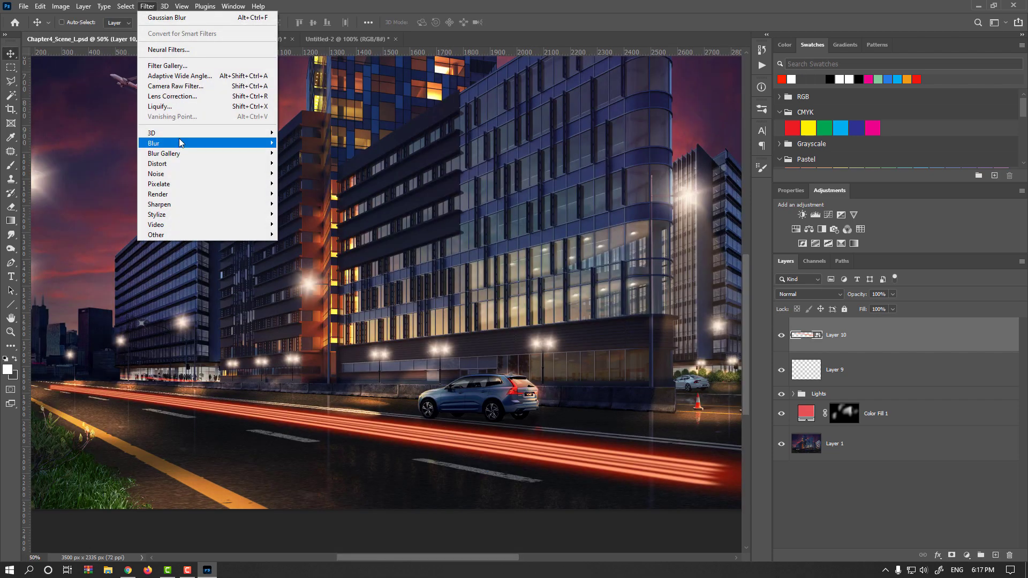
{"action": "mouse_move", "coordinate": [179, 141]}
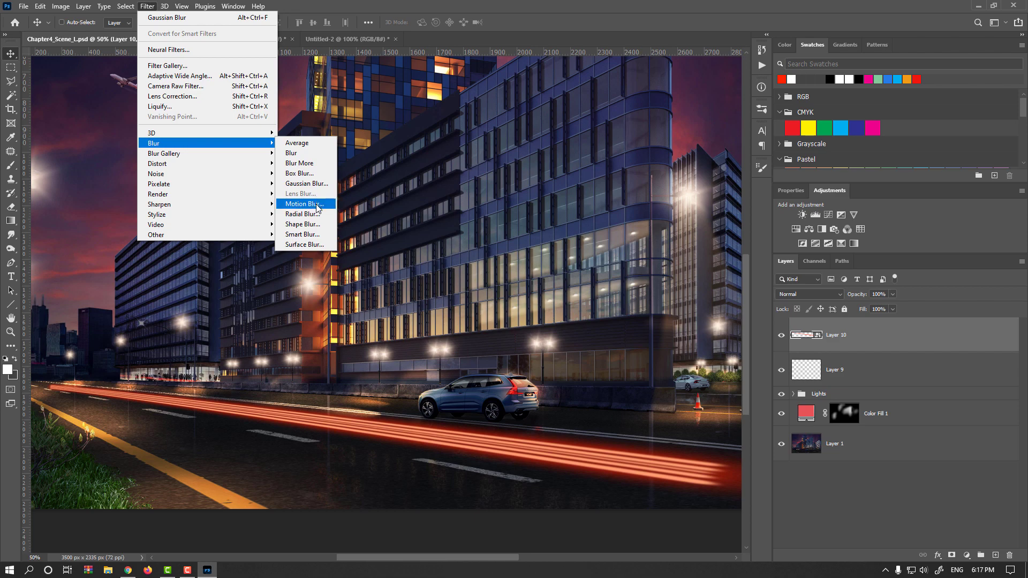
{"action": "left_click", "coordinate": [304, 203]}
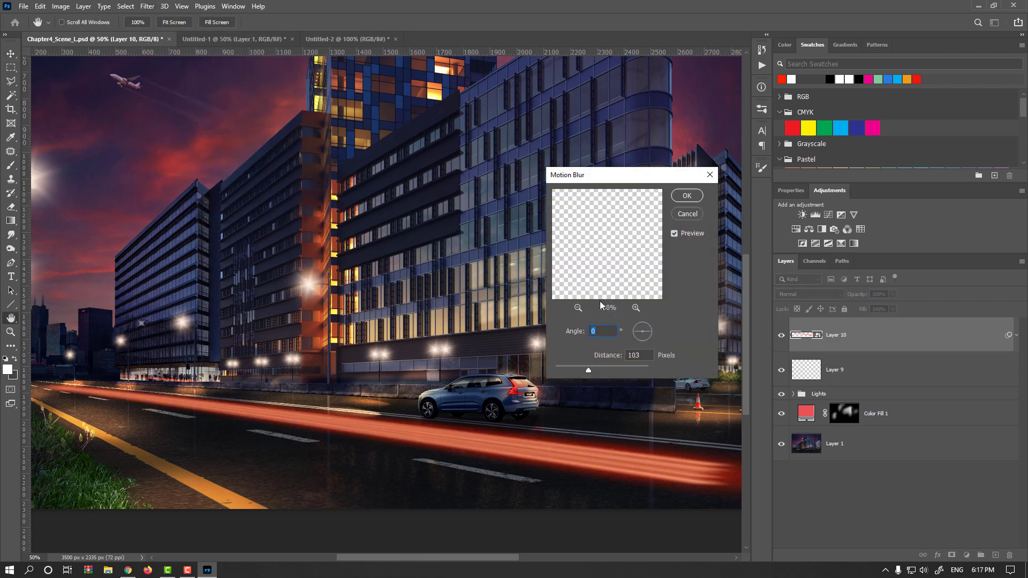
{"action": "mouse_move", "coordinate": [636, 287]}
{"action": "left_mouse_down"}
{"action": "mouse_move", "coordinate": [593, 186]}
{"action": "mouse_move", "coordinate": [601, 256]}
{"action": "mouse_move", "coordinate": [632, 269]}
{"action": "left_mouse_up"}
{"action": "left_click", "coordinate": [652, 333]}
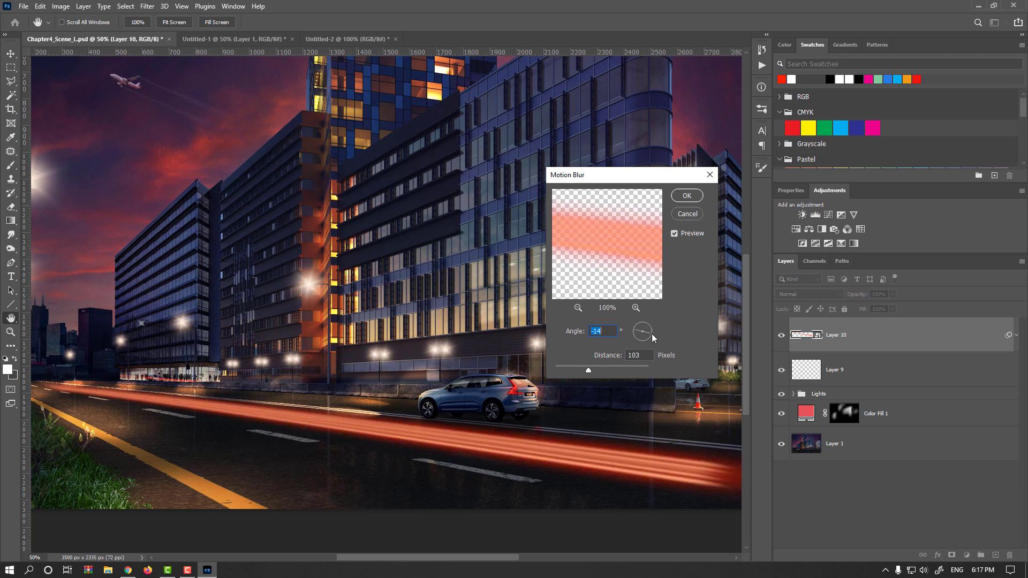
{"action": "key", "text": "Up"}
{"action": "key", "text": "Up"}
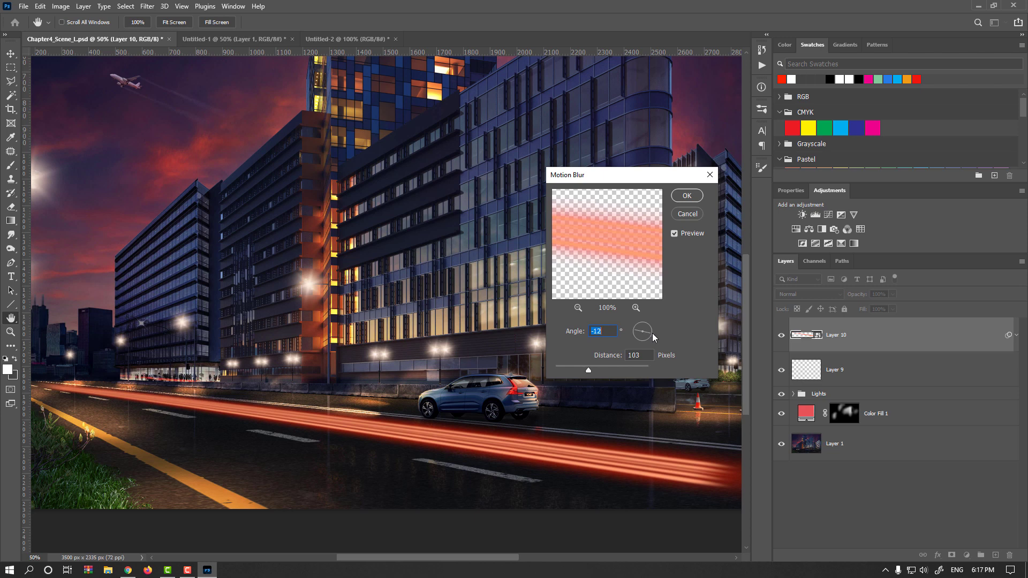
{"action": "left_click_drag", "start_coordinate": [603, 368], "coordinate": [605, 366]}
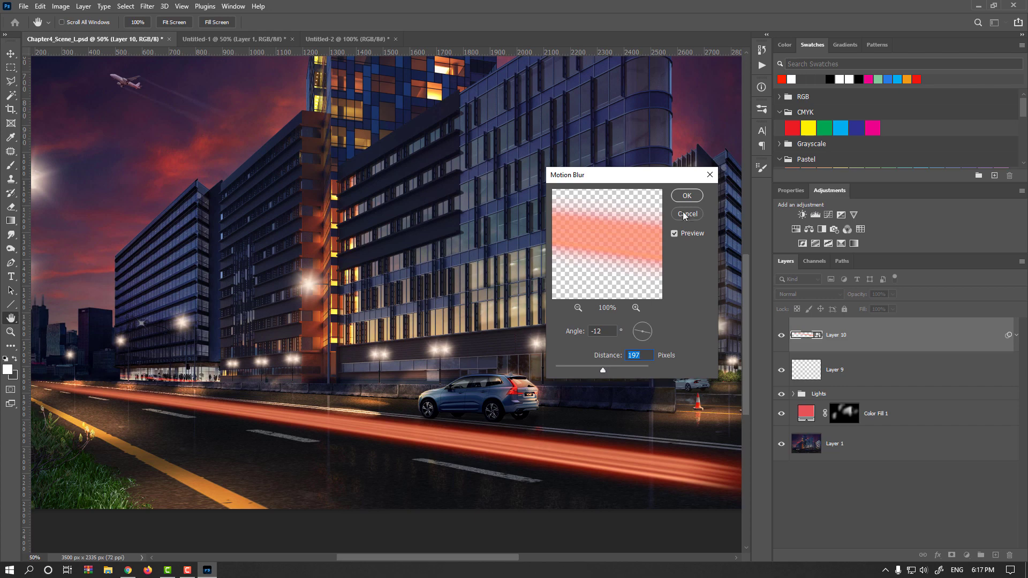
{"action": "left_click", "coordinate": [686, 196]}
Step: Set the trail layer's blend mode to Vivid Light and its opacity to 87%
{"action": "left_click", "coordinate": [816, 295]}
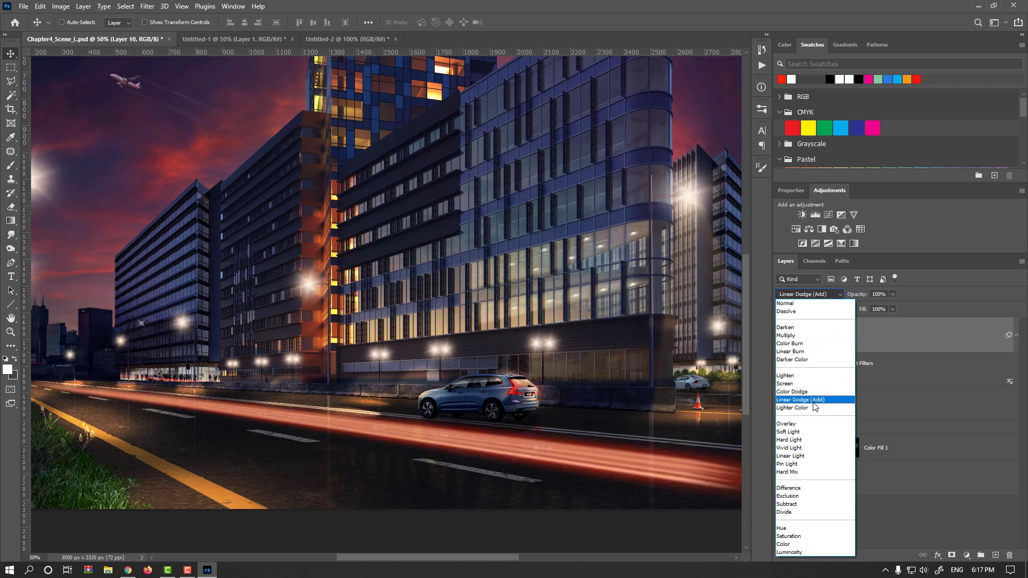
{"action": "left_click", "coordinate": [803, 448]}
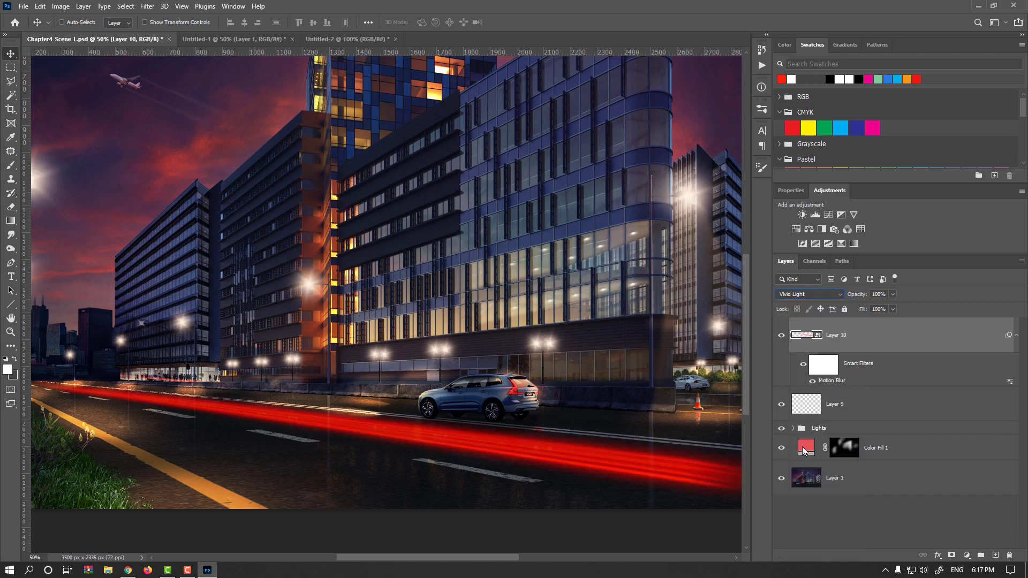
{"action": "left_click_drag", "start_coordinate": [861, 296], "coordinate": [854, 296]}
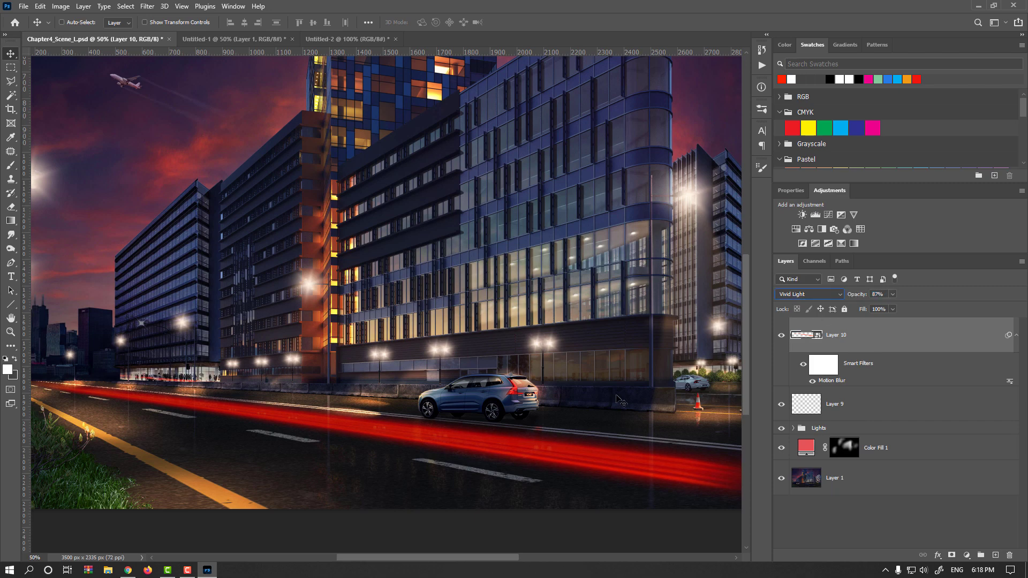
Step: Apply a Wave distortion filter to the trails with its scale sliders lowered
{"action": "left_click", "coordinate": [147, 6]}
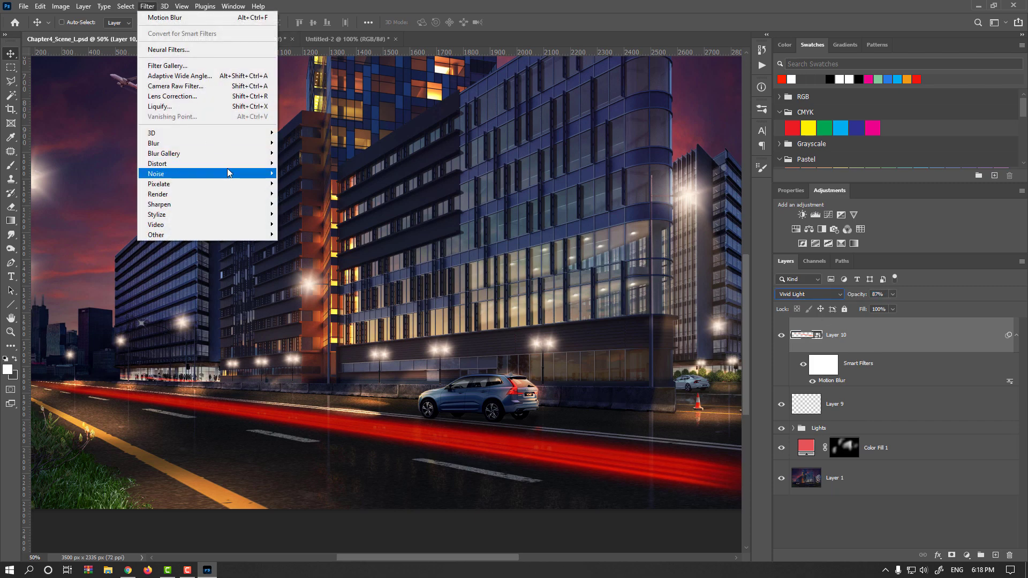
{"action": "mouse_move", "coordinate": [227, 166]}
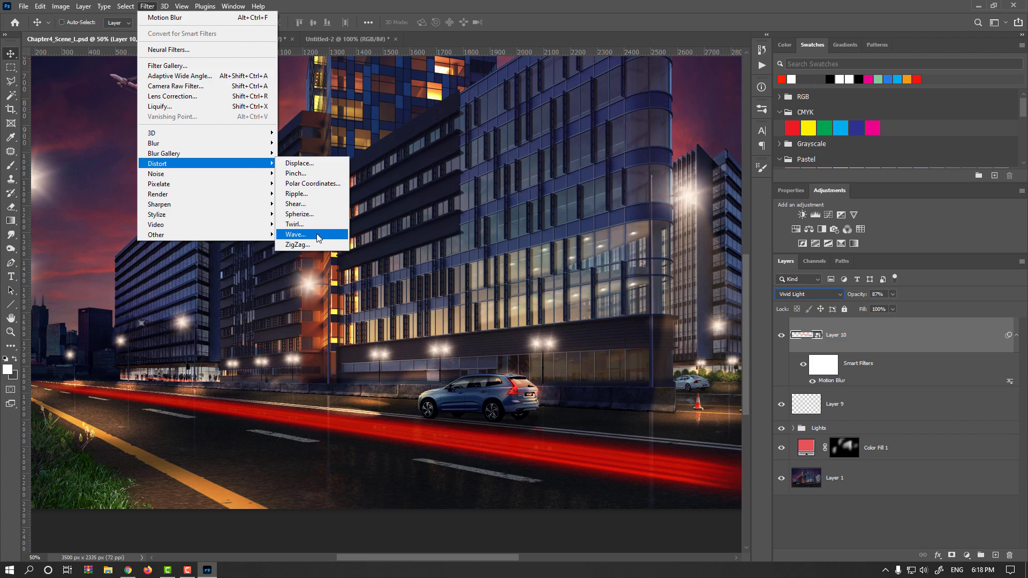
{"action": "left_click", "coordinate": [295, 235]}
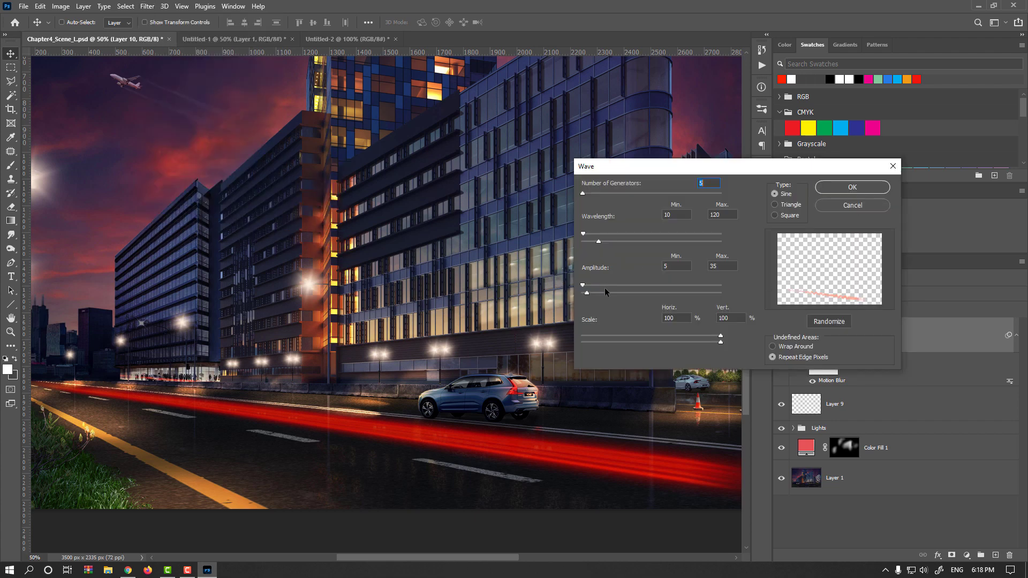
{"action": "left_click_drag", "start_coordinate": [623, 340], "coordinate": [587, 339]}
{"action": "left_click", "coordinate": [595, 343]}
{"action": "left_click", "coordinate": [596, 336]}
{"action": "left_click", "coordinate": [852, 188]}
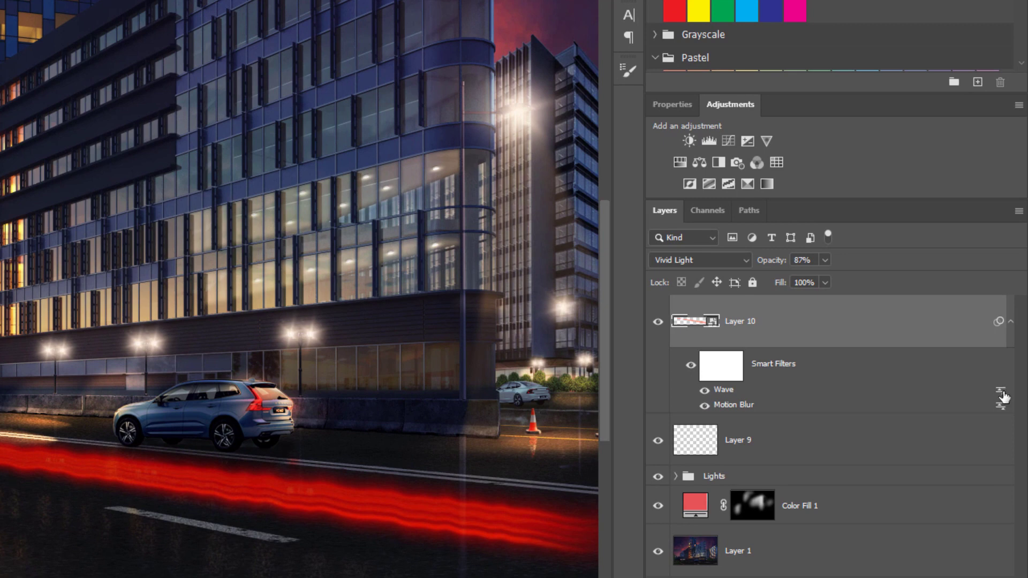
Step: Set the Wave filter's blending opacity to 37%
{"action": "double_click", "coordinate": [1001, 391]}
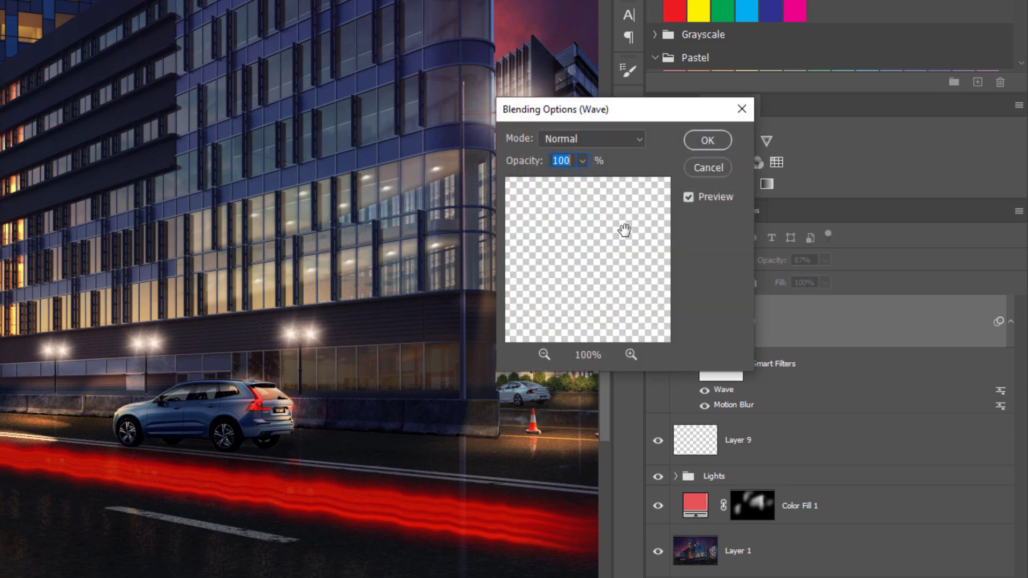
{"action": "left_click", "coordinate": [585, 169]}
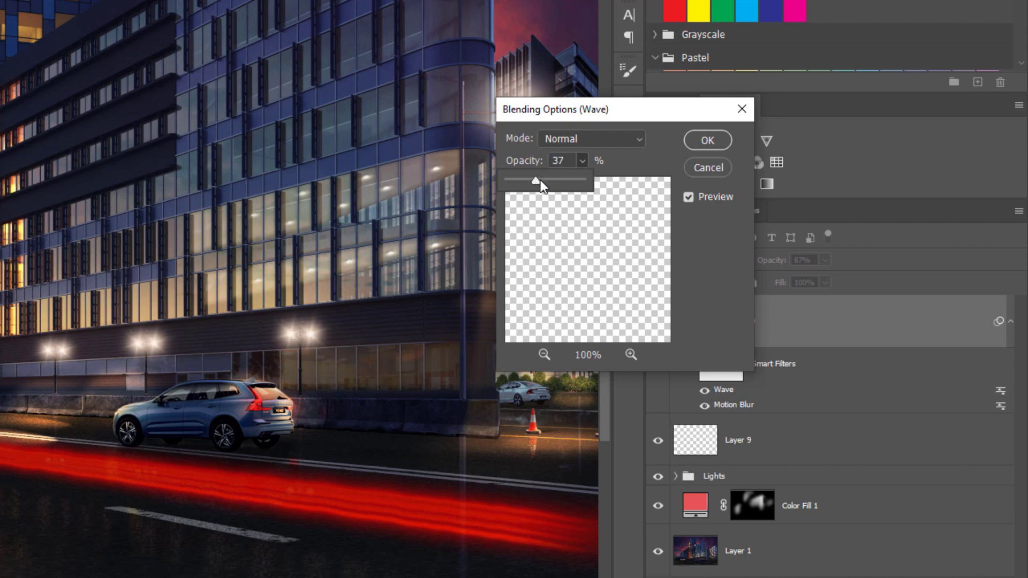
{"action": "left_click", "coordinate": [705, 141]}
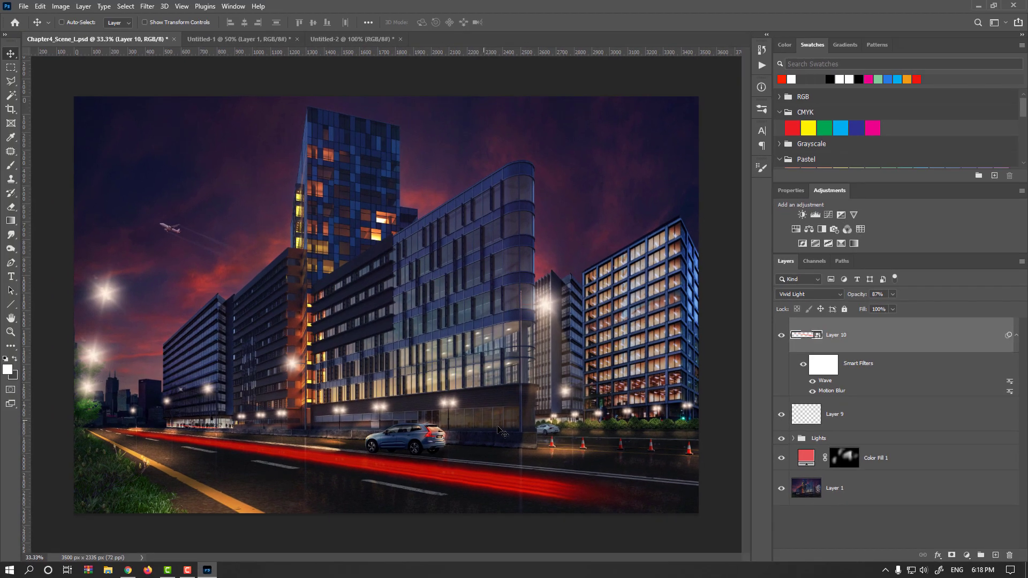
Step: Nudge the trails slightly downward, commit a Free Transform, and lower the layer opacity to 86%
{"action": "left_click_drag", "start_coordinate": [368, 449], "coordinate": [369, 451]}
{"action": "key", "text": "ctrl+t"}
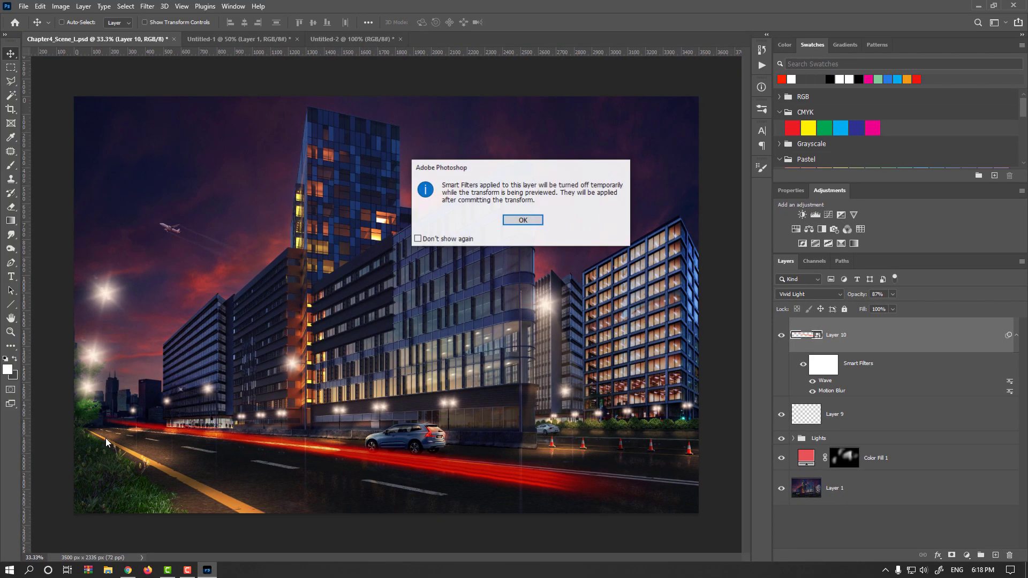
{"action": "key", "text": "Return"}
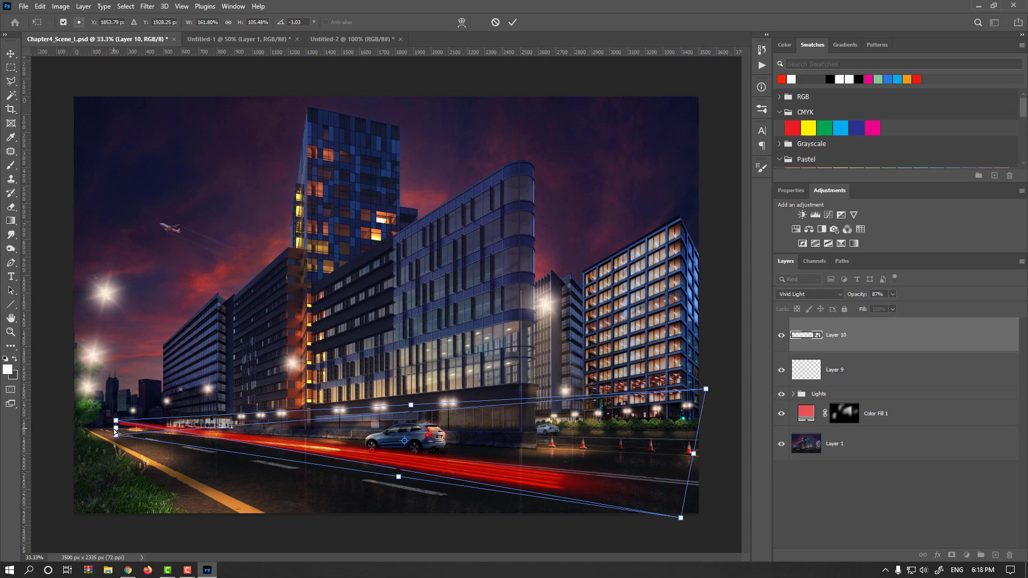
{"action": "key", "text": "Return"}
{"action": "mouse_move", "coordinate": [861, 296]}
{"action": "left_mouse_down"}
{"action": "mouse_move", "coordinate": [851, 296]}
{"action": "mouse_move", "coordinate": [860, 296]}
{"action": "left_mouse_up"}
Step: Add a Curves adjustment layer clipped to the light-trail layer
{"action": "scroll", "coordinate": [498, 466], "scroll_direction": "up", "scroll_amount": 1}
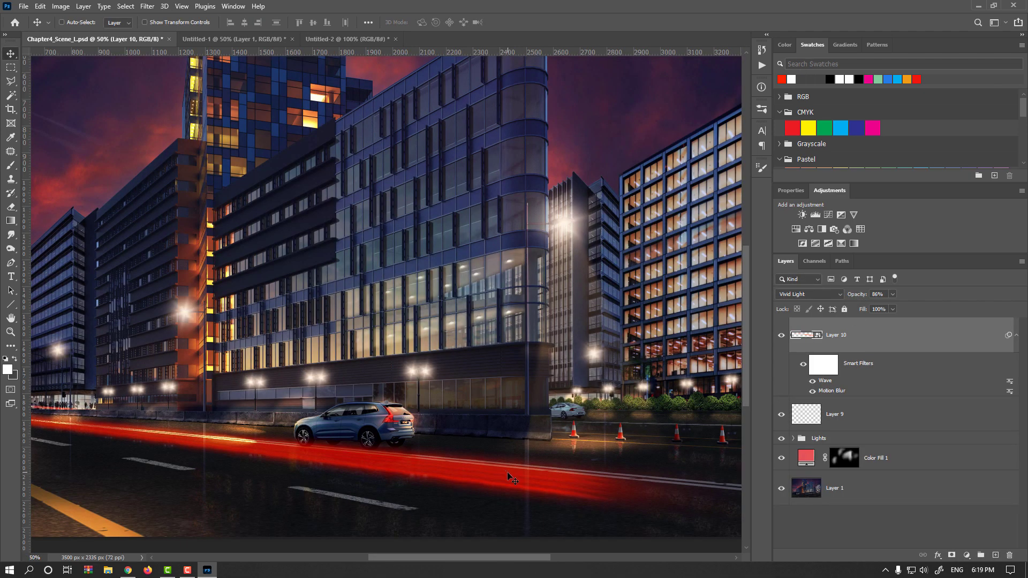
{"action": "left_click_drag", "start_coordinate": [509, 471], "coordinate": [602, 410]}
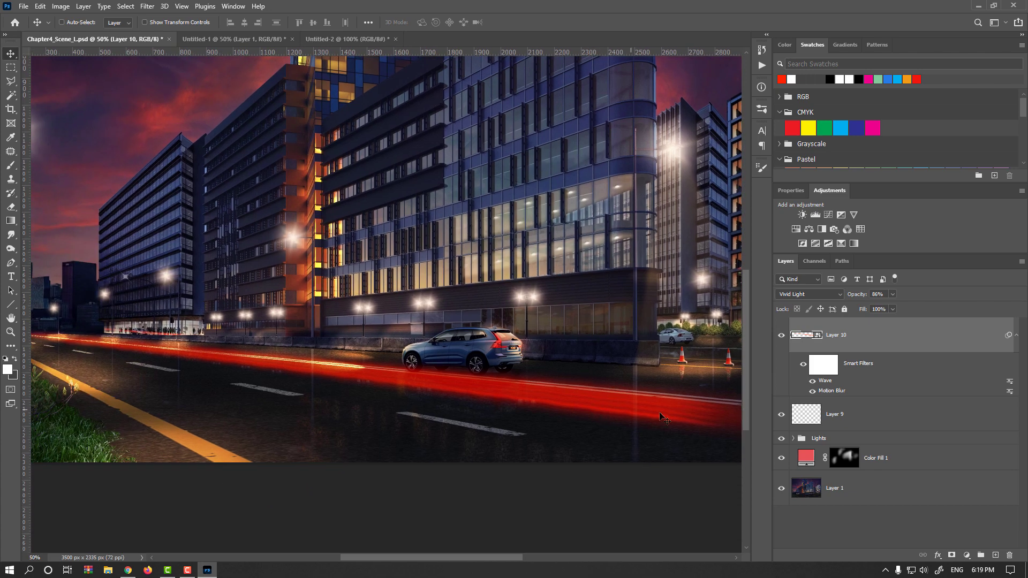
{"action": "left_click", "coordinate": [966, 555]}
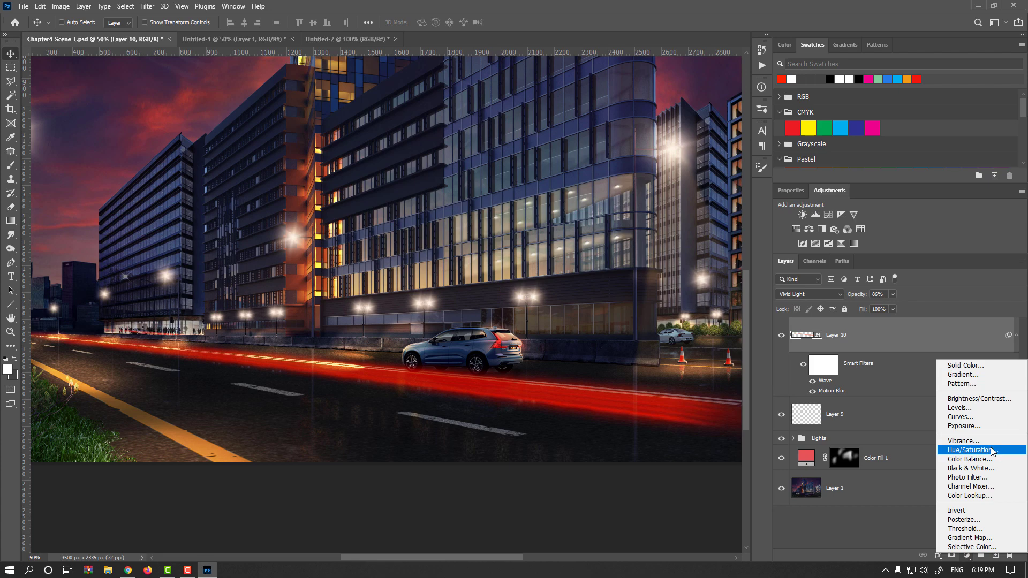
{"action": "left_click", "coordinate": [974, 417]}
{"action": "key", "text": "alt"}
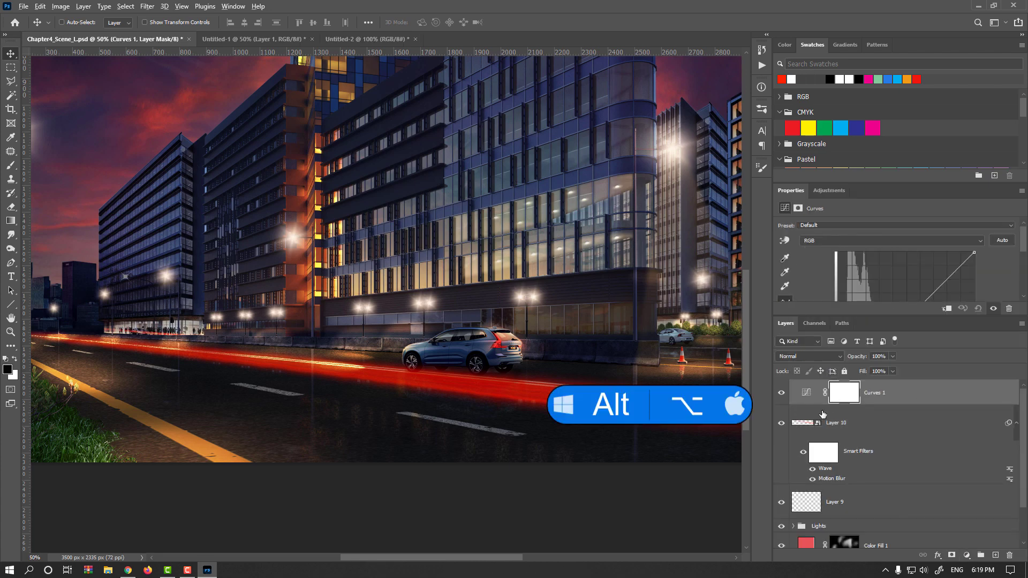
{"action": "left_click", "coordinate": [818, 402], "text": "alt"}
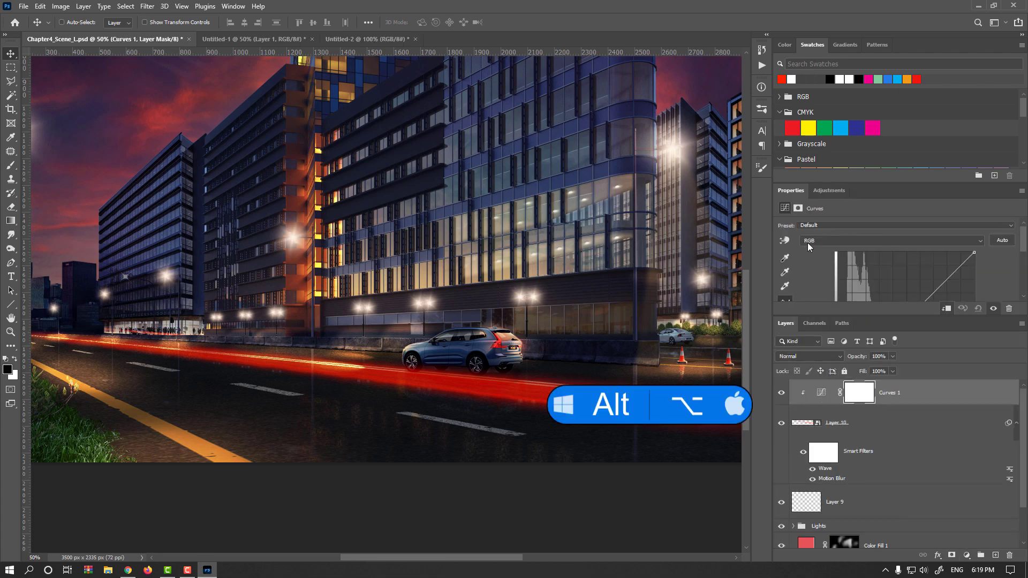
{"action": "left_click_drag", "start_coordinate": [792, 190], "coordinate": [552, 129]}
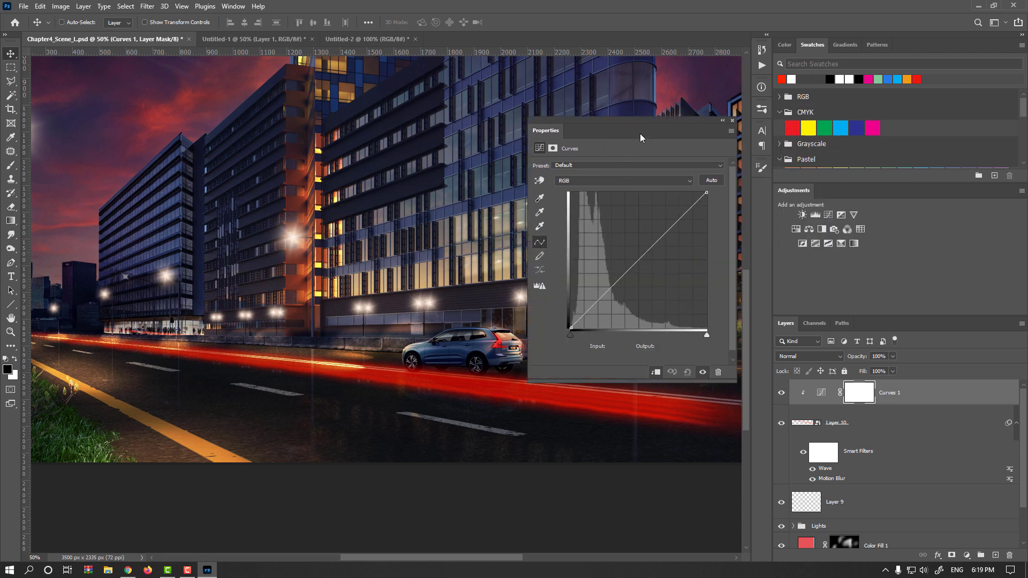
{"action": "left_click_drag", "start_coordinate": [640, 134], "coordinate": [636, 82]}
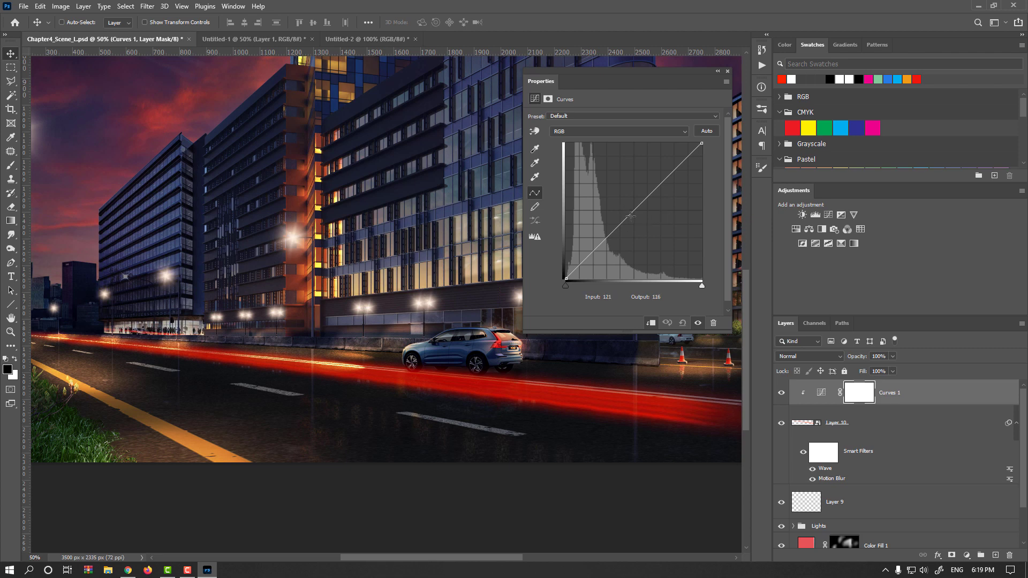
Step: Brighten the composite RGB curve and slightly raise the Red channel curve on the clipped Curves layer
{"action": "left_click_drag", "start_coordinate": [630, 215], "coordinate": [617, 195]}
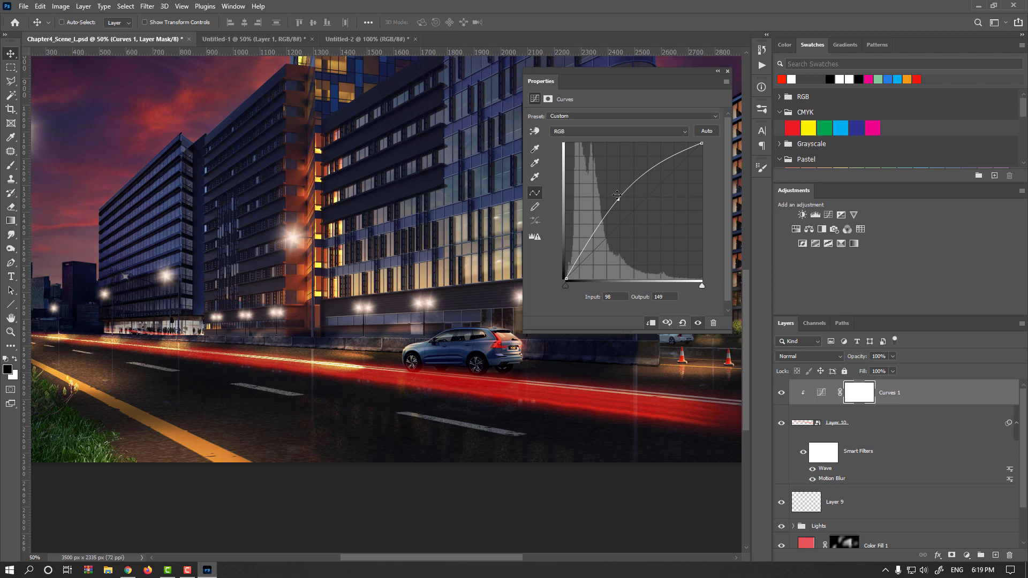
{"action": "left_click", "coordinate": [589, 136]}
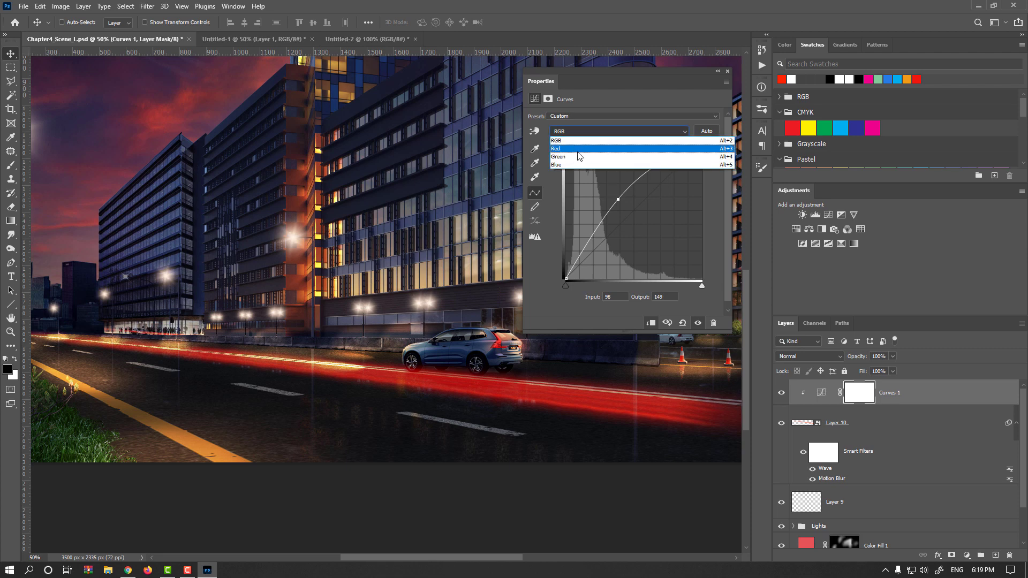
{"action": "left_click", "coordinate": [578, 150]}
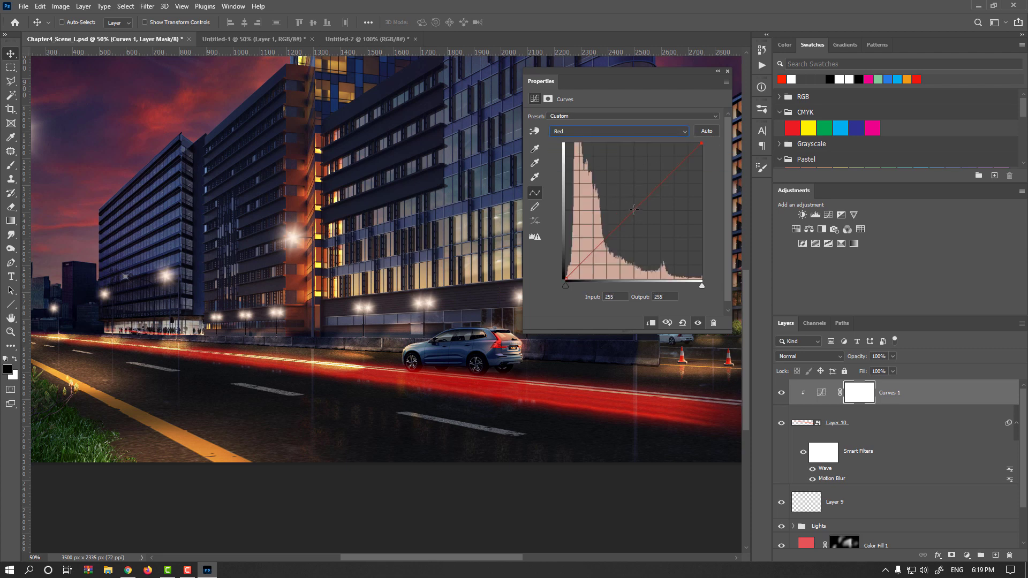
{"action": "mouse_move", "coordinate": [634, 209]}
{"action": "left_mouse_down"}
{"action": "mouse_move", "coordinate": [625, 195]}
{"action": "mouse_move", "coordinate": [654, 222]}
{"action": "mouse_move", "coordinate": [612, 196]}
{"action": "mouse_move", "coordinate": [619, 207]}
{"action": "left_mouse_up"}
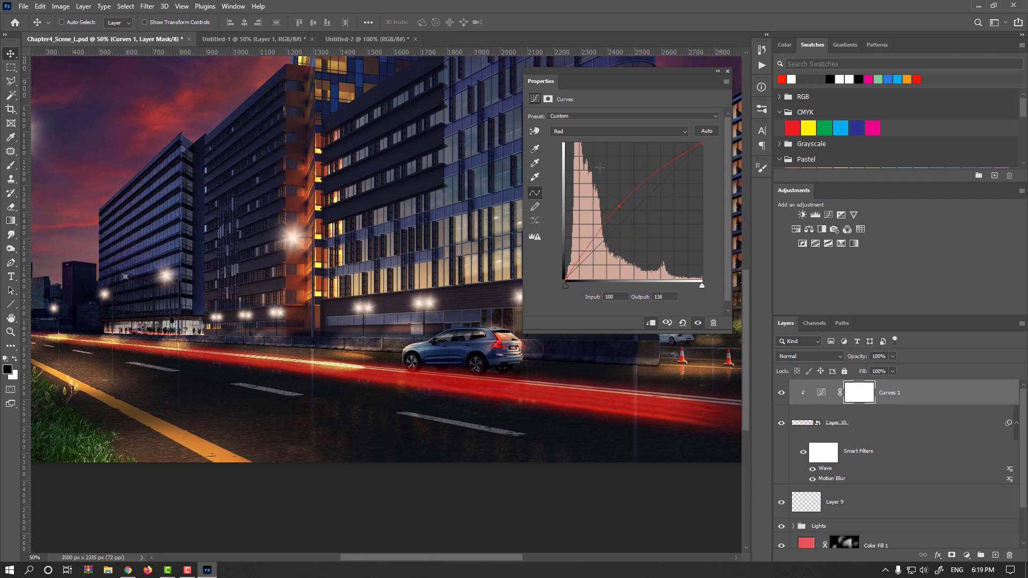
Step: Lower the Green channel curve and pull the Blue curve down to output 95 at input 151, then close the panel
{"action": "left_click", "coordinate": [599, 132]}
{"action": "left_click", "coordinate": [586, 146]}
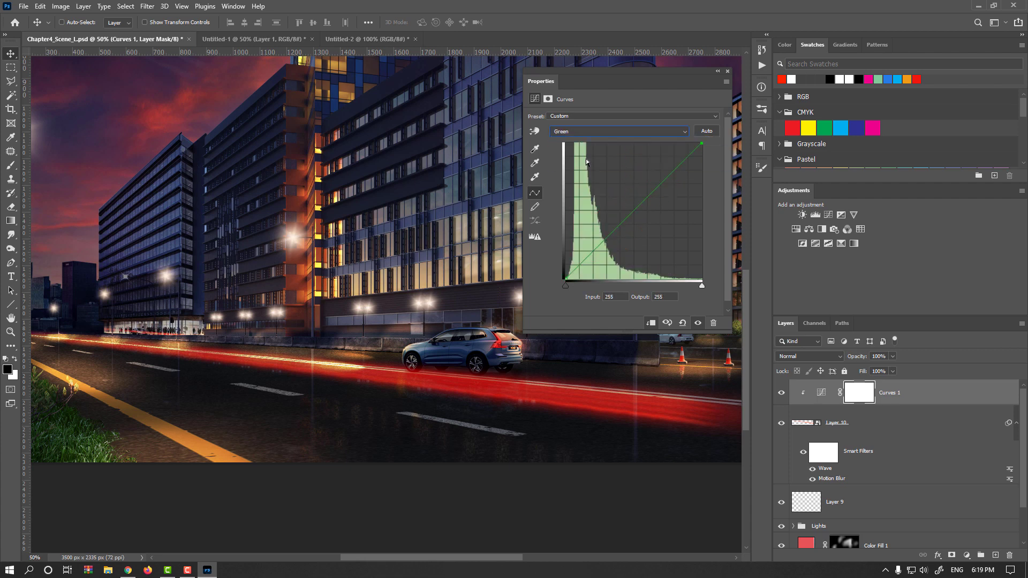
{"action": "mouse_move", "coordinate": [631, 211]}
{"action": "left_mouse_down"}
{"action": "mouse_move", "coordinate": [619, 197]}
{"action": "mouse_move", "coordinate": [655, 231]}
{"action": "mouse_move", "coordinate": [609, 191]}
{"action": "mouse_move", "coordinate": [647, 228]}
{"action": "left_mouse_up"}
{"action": "left_click", "coordinate": [603, 134]}
{"action": "left_click", "coordinate": [605, 161]}
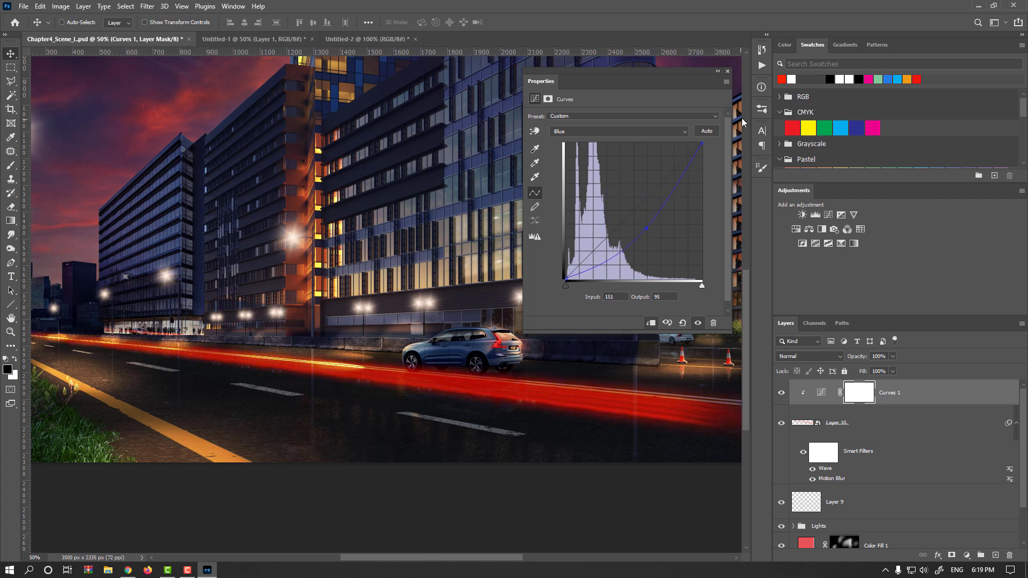
{"action": "left_click", "coordinate": [727, 72]}
Step: Fit the image on screen and duplicate the light-trail layer, moving the copy down and to the left
{"action": "key", "text": "ctrl+0"}
{"action": "left_click", "coordinate": [808, 423]}
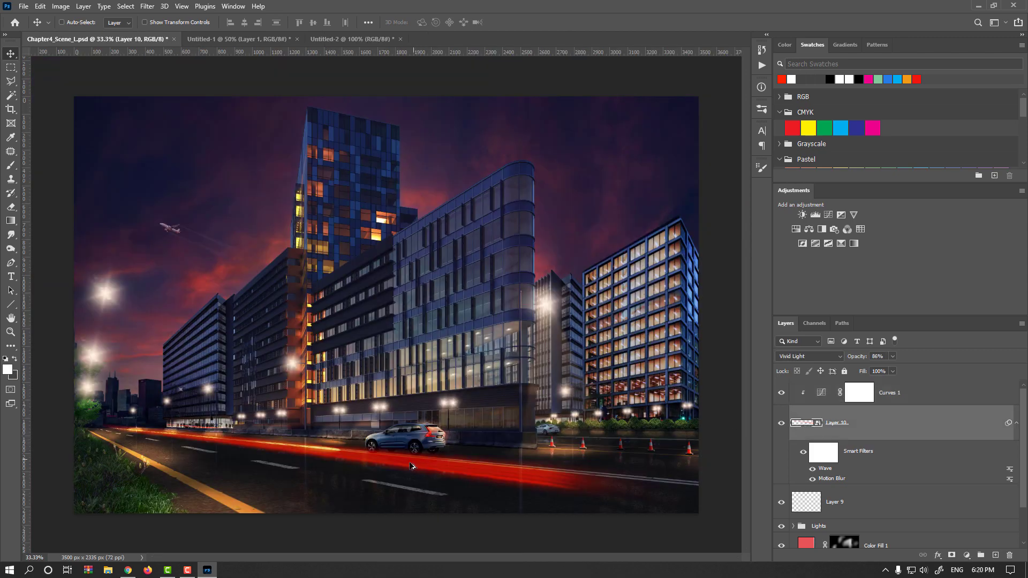
{"action": "key", "text": "alt"}
{"action": "left_click_drag", "start_coordinate": [392, 464], "coordinate": [332, 484]}
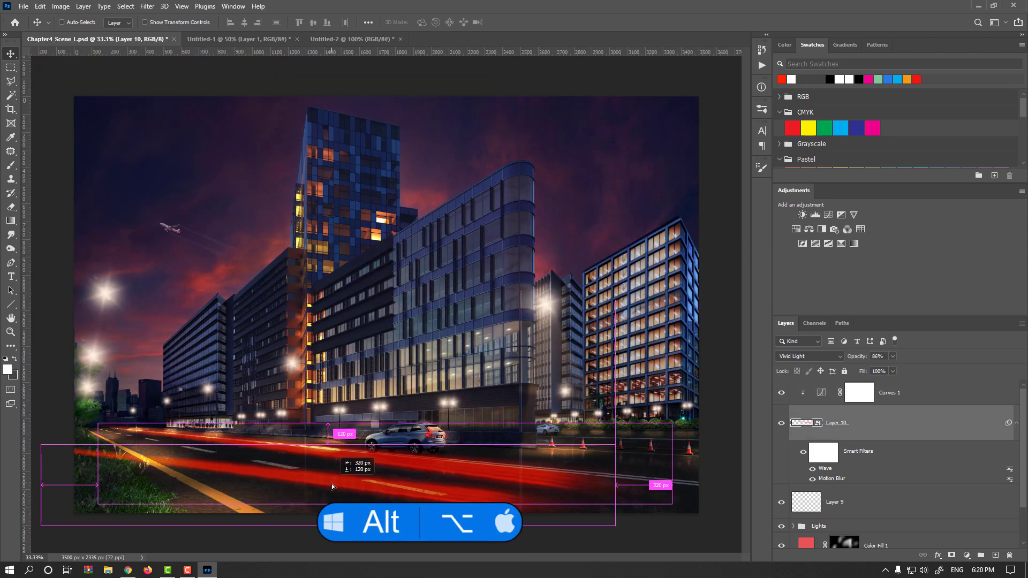
Step: Free-transform the duplicated trails, stretching them wider across the road, and commit
{"action": "key", "text": "ctrl+t"}
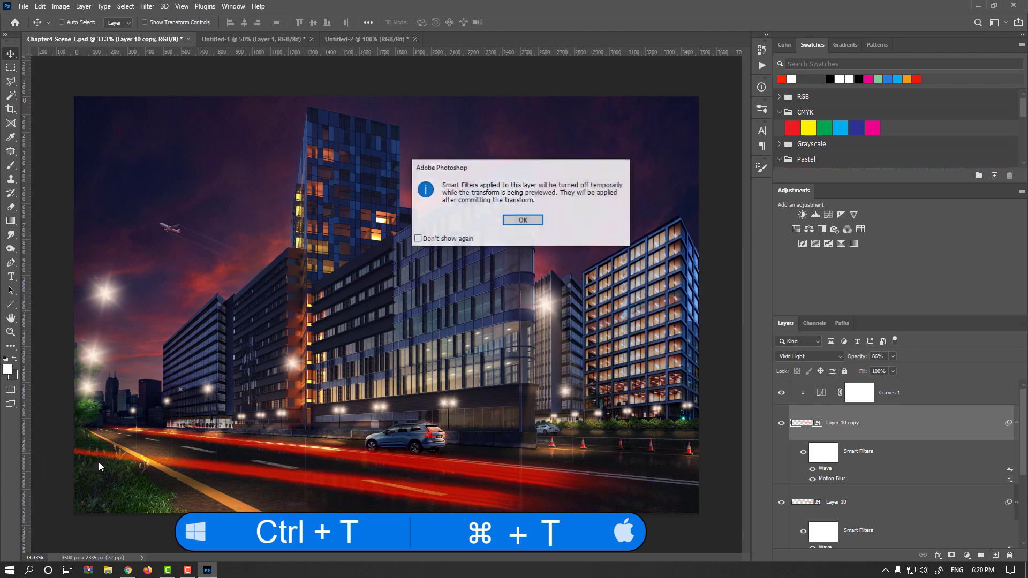
{"action": "key", "text": "Return"}
{"action": "left_click_drag", "start_coordinate": [57, 455], "coordinate": [96, 435]}
{"action": "left_click_drag", "start_coordinate": [636, 470], "coordinate": [622, 499]}
{"action": "key", "text": "Return"}
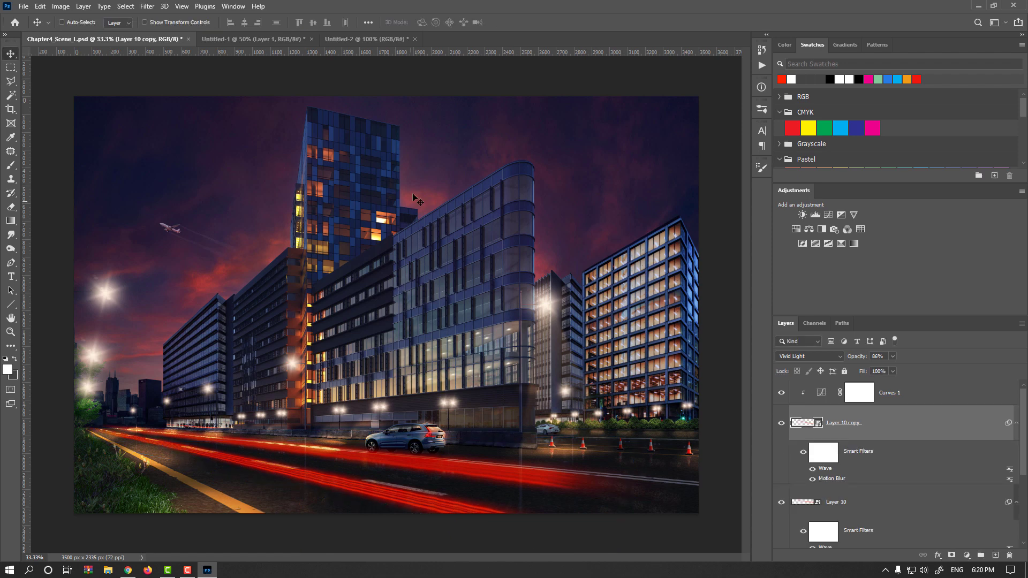
Step: In the brush-tip document, deselect and fill the canvas with white
{"action": "left_click", "coordinate": [377, 37]}
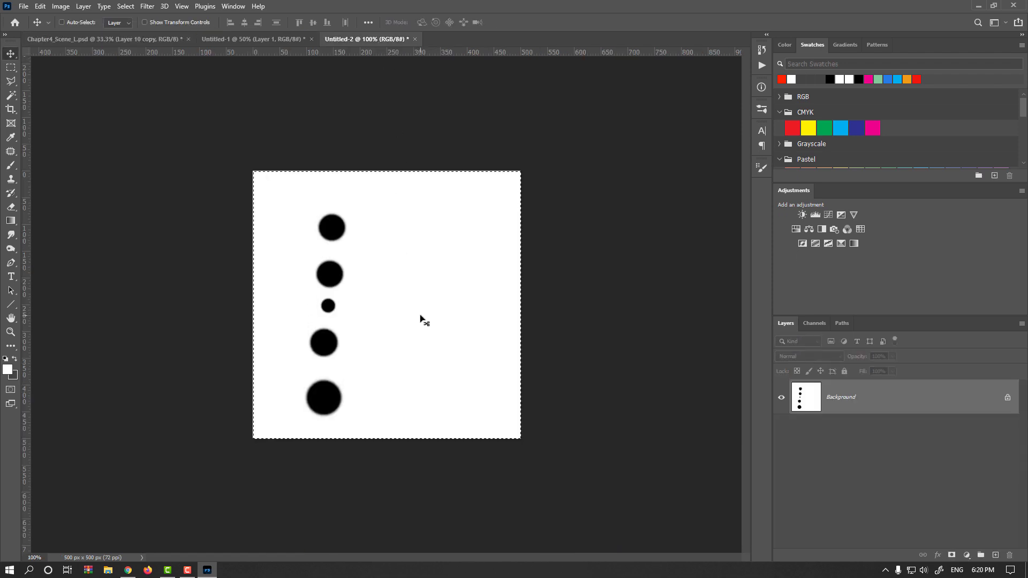
{"action": "key", "text": "ctrl+d"}
{"action": "key", "text": "alt+BackSpace"}
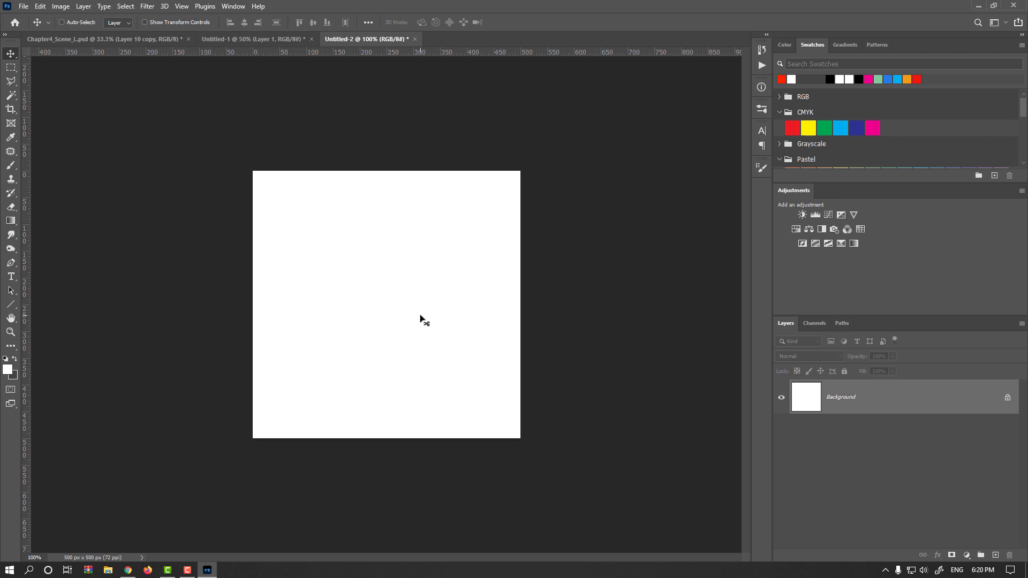
Step: With a black hard round brush enlarged to about 238 px, stamp one large dot in the canvas centre
{"action": "key", "text": "b"}
{"action": "left_click", "coordinate": [6, 359]}
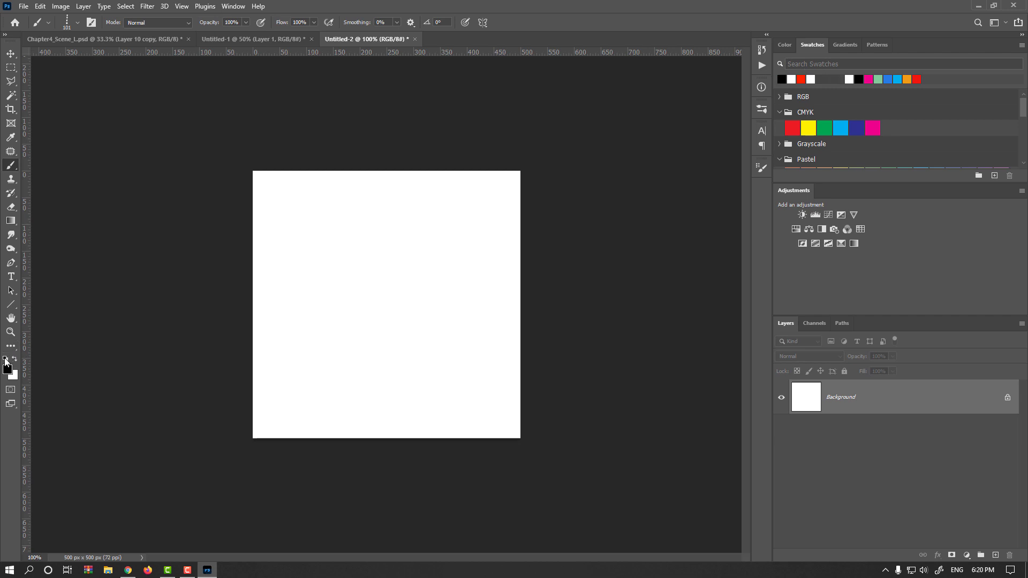
{"action": "right_click", "coordinate": [338, 287]}
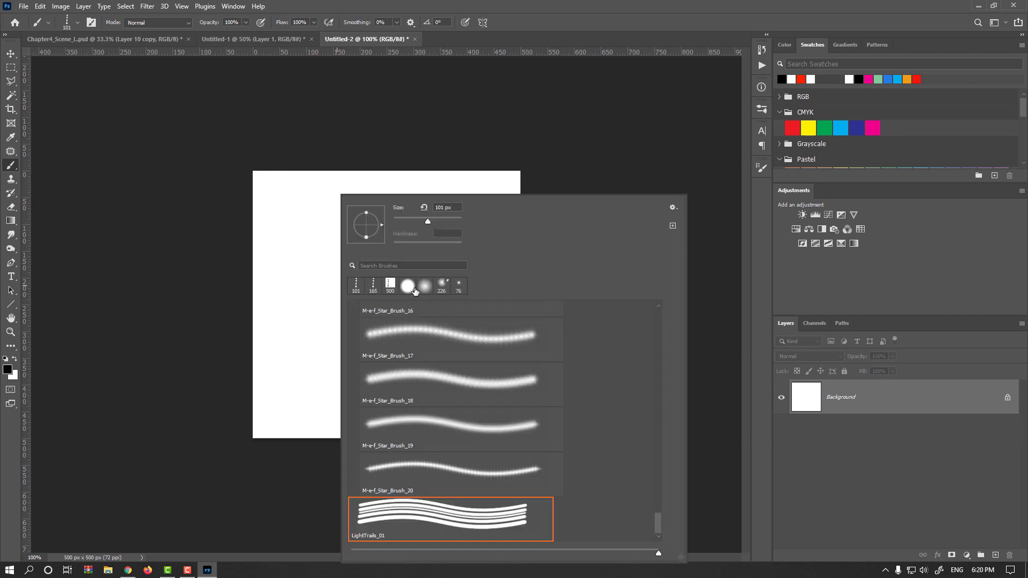
{"action": "left_click", "coordinate": [412, 288]}
{"action": "key", "text": "Return"}
{"action": "mouse_move", "coordinate": [418, 282]}
{"action": "left_mouse_down"}
{"action": "mouse_move", "coordinate": [426, 276]}
{"action": "mouse_move", "coordinate": [416, 312]}
{"action": "left_mouse_up"}
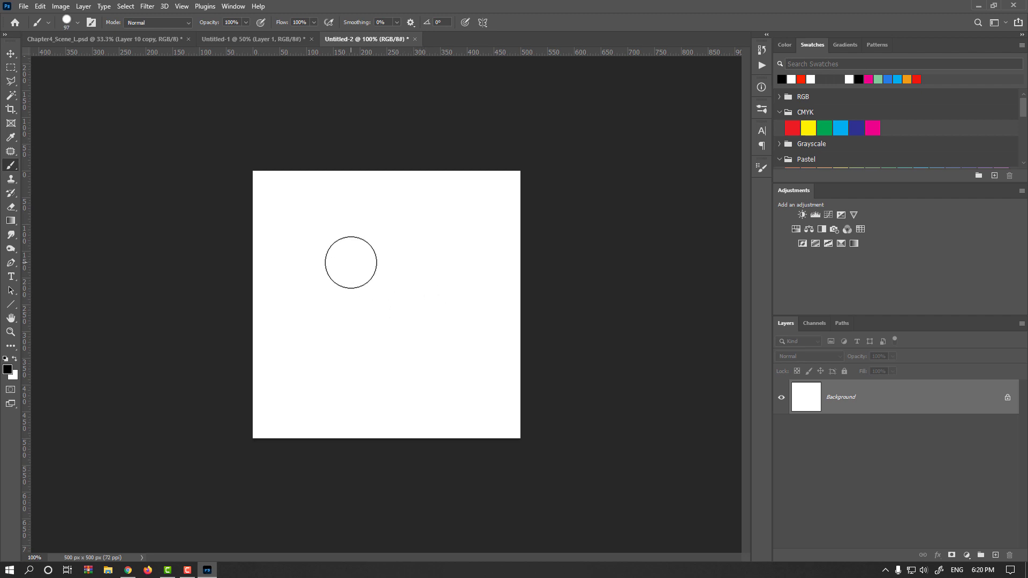
{"action": "mouse_move", "coordinate": [358, 261]}
{"action": "left_mouse_down"}
{"action": "mouse_move", "coordinate": [397, 266]}
{"action": "mouse_move", "coordinate": [404, 281]}
{"action": "mouse_move", "coordinate": [378, 290]}
{"action": "left_mouse_up"}
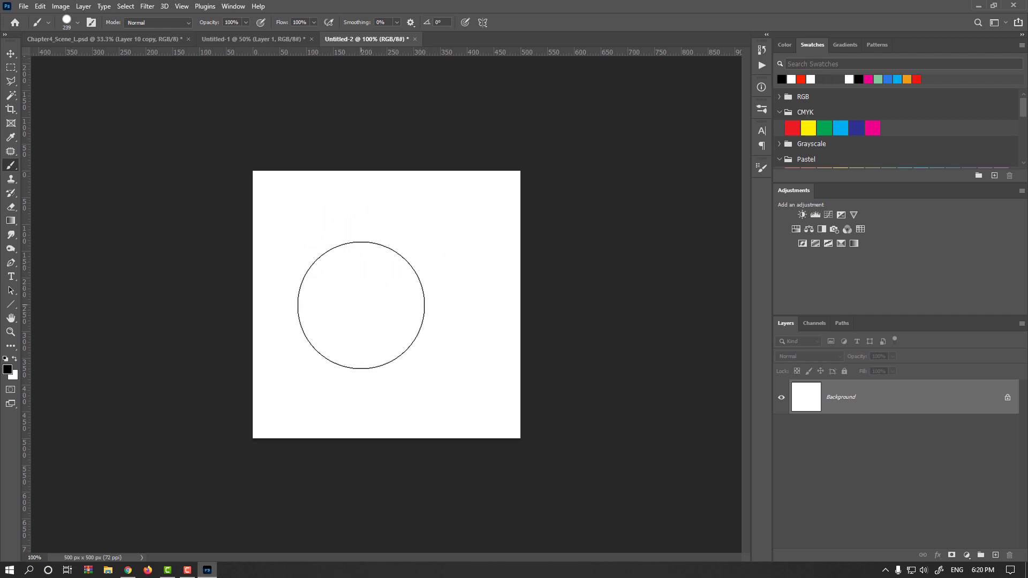
{"action": "left_click", "coordinate": [370, 306]}
Step: Shrink the brush to about 39 px and stamp four small dots around the large one
{"action": "mouse_move", "coordinate": [408, 226]}
{"action": "left_mouse_down"}
{"action": "mouse_move", "coordinate": [352, 247]}
{"action": "mouse_move", "coordinate": [374, 246]}
{"action": "left_mouse_up"}
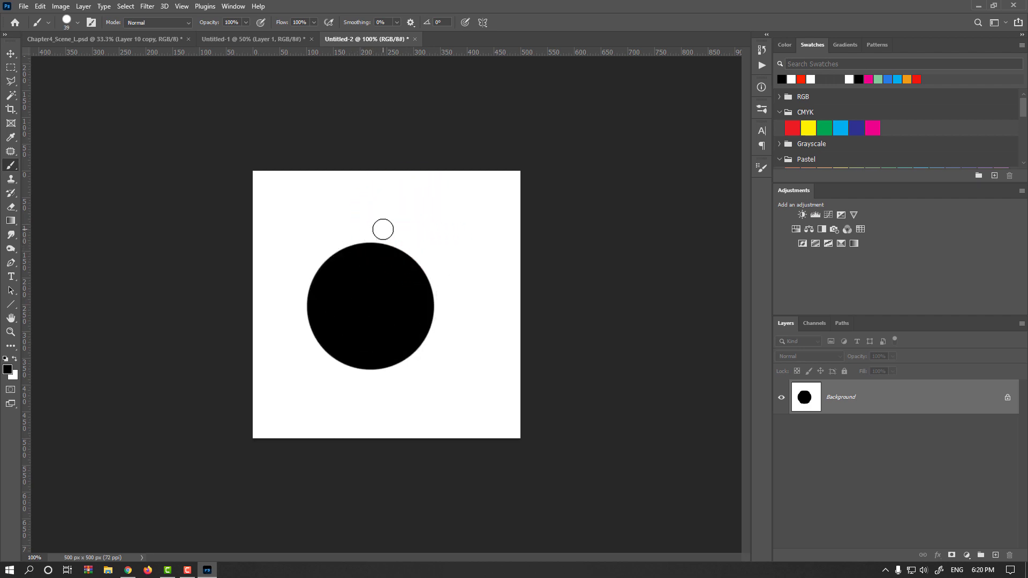
{"action": "left_click", "coordinate": [383, 229]}
{"action": "left_click", "coordinate": [419, 209]}
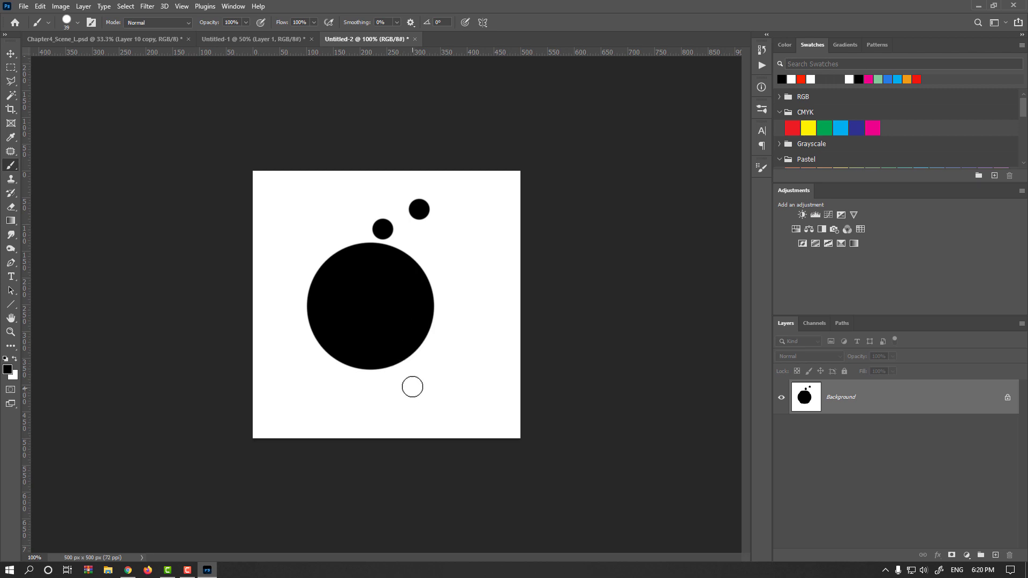
{"action": "left_click", "coordinate": [391, 383]}
{"action": "left_click", "coordinate": [353, 412]}
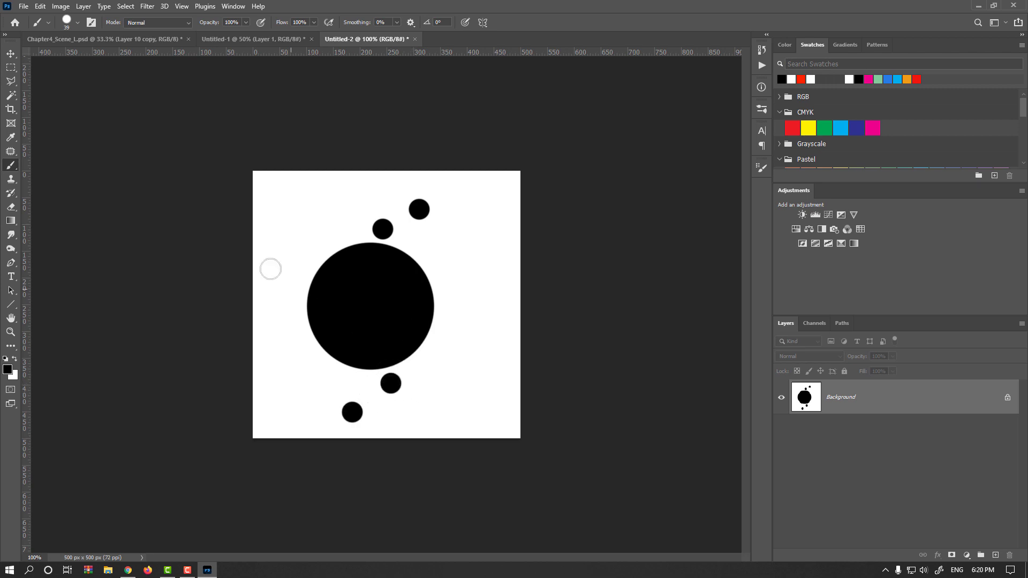
Step: Select the whole canvas and define it as a brush preset named LightTrail
{"action": "key", "text": "ctrl+a"}
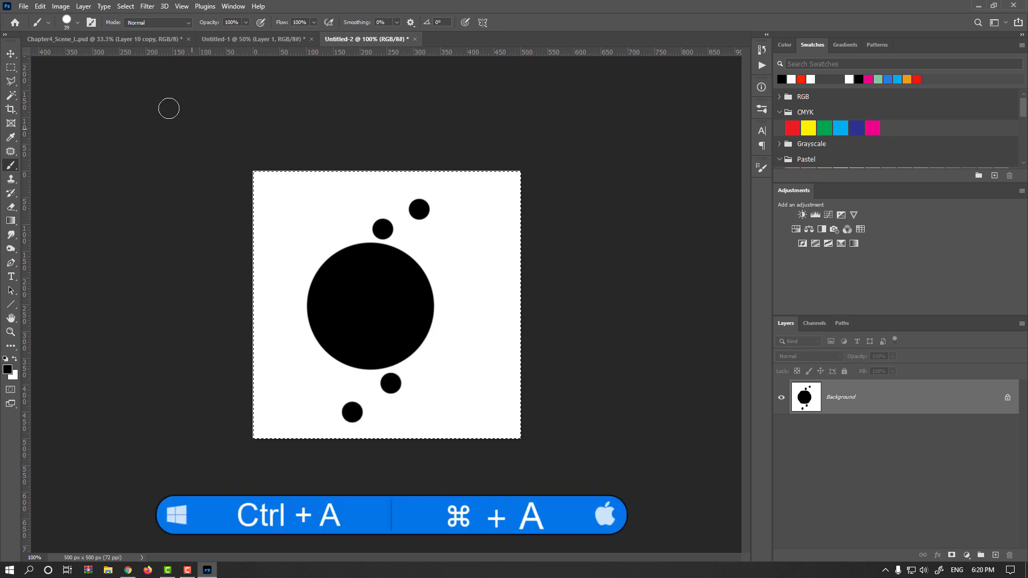
{"action": "left_click", "coordinate": [44, 7]}
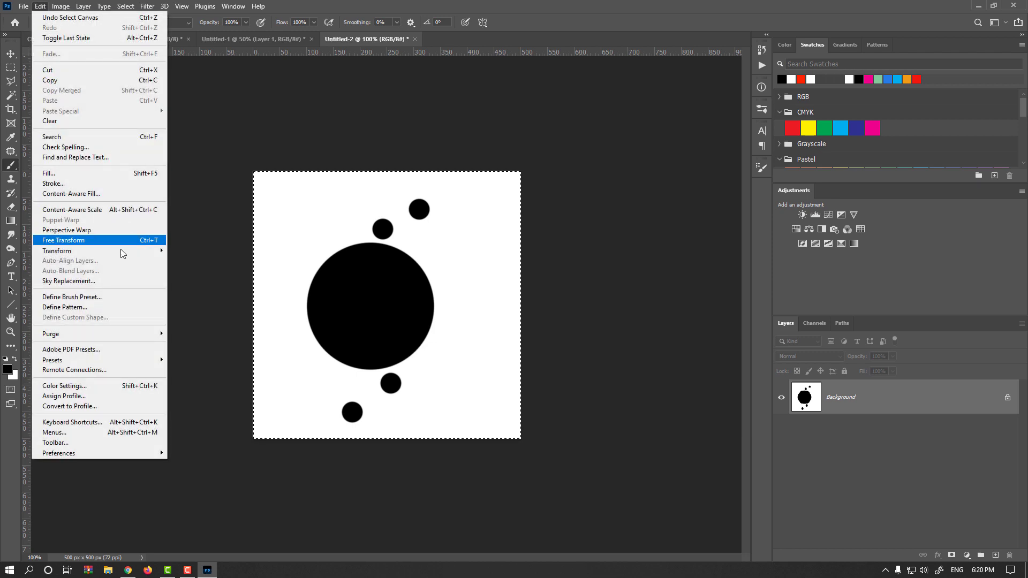
{"action": "left_click", "coordinate": [114, 297]}
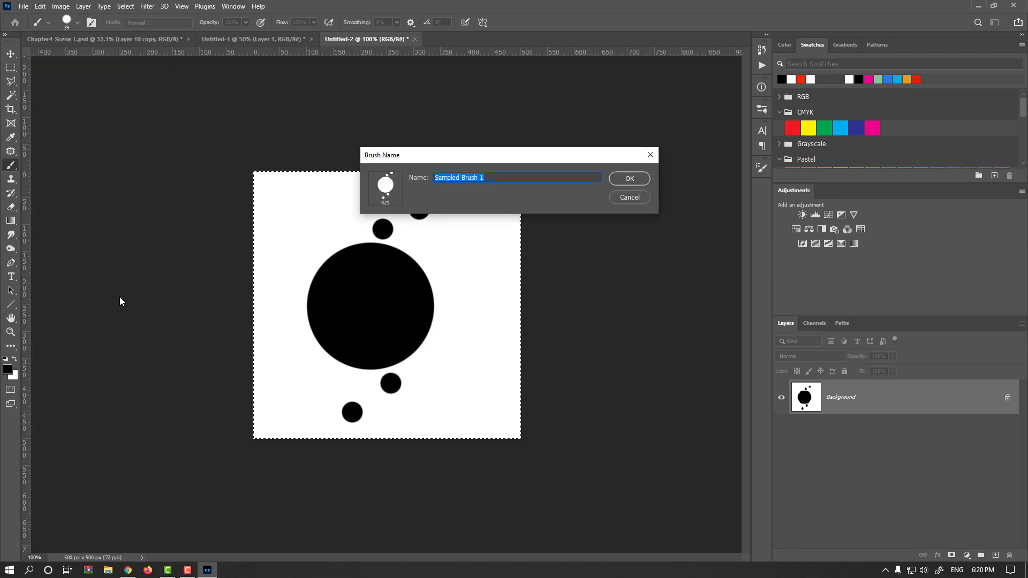
{"action": "type", "text": "LightTrails_02"}
{"action": "key", "text": "Return"}
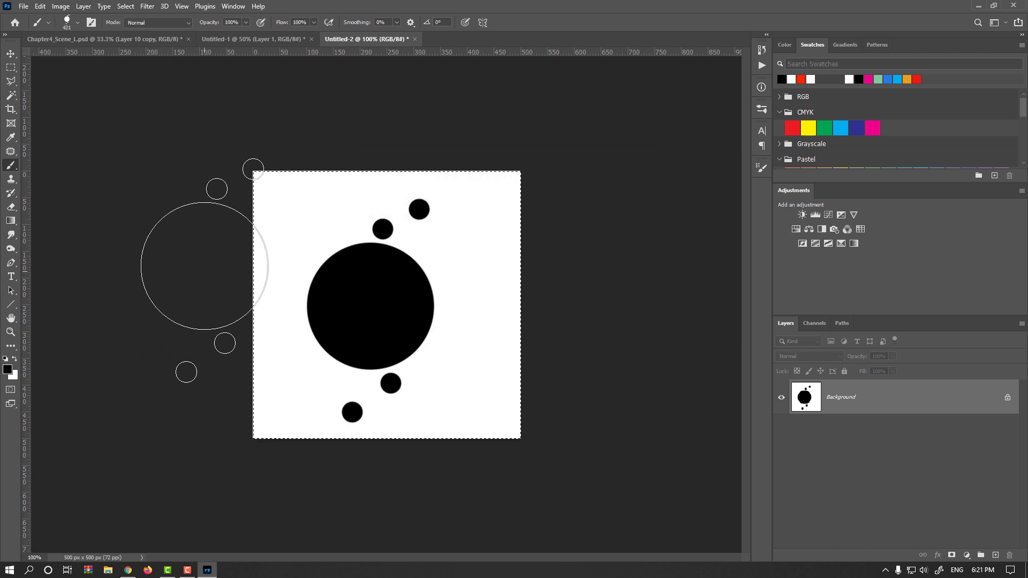
Step: Switch to the light-trail sketch document, delete its trail layer, and set a white brush of about 193 px
{"action": "left_click", "coordinate": [254, 39]}
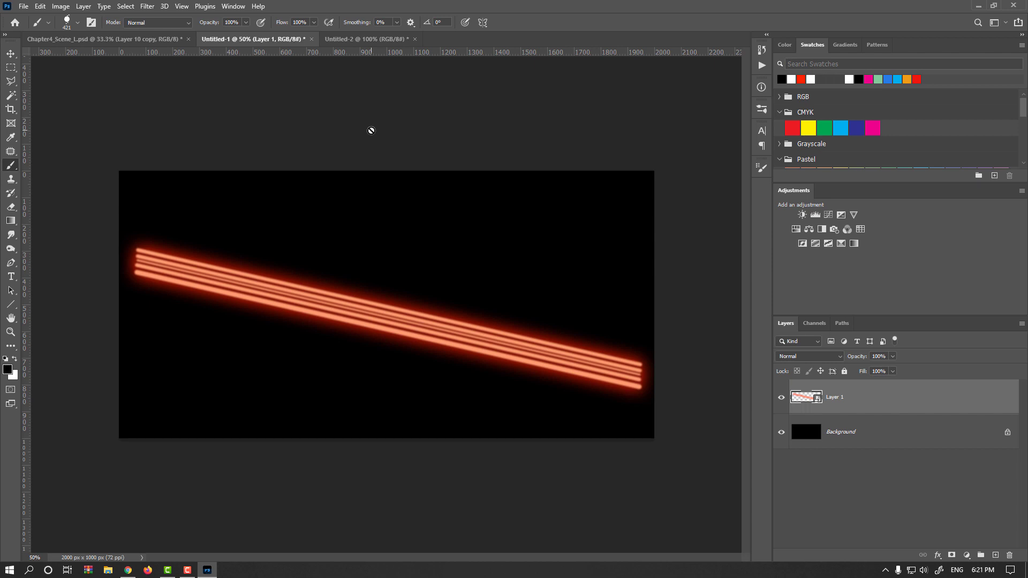
{"action": "key", "text": "Delete"}
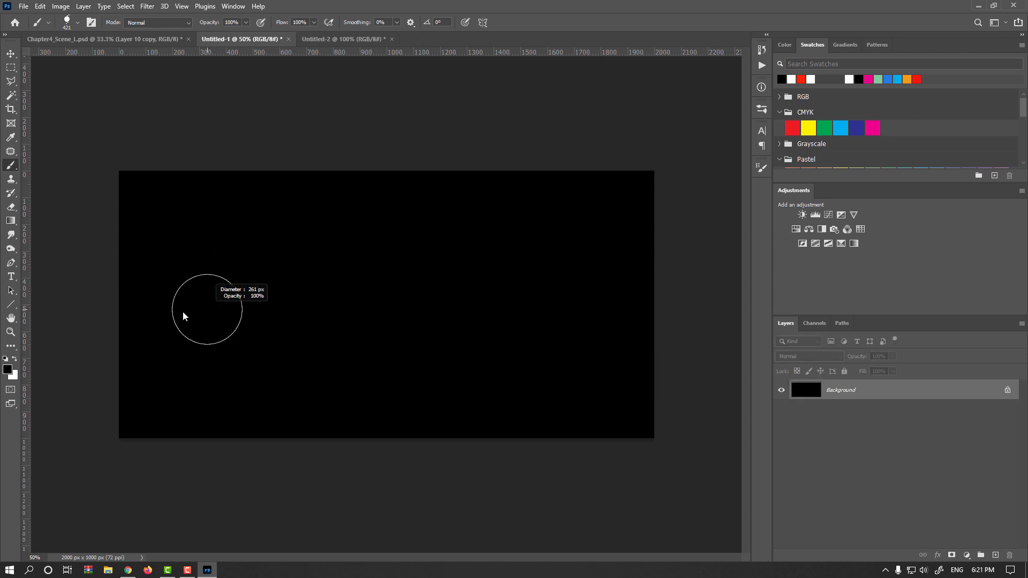
{"action": "left_click_drag", "start_coordinate": [184, 313], "coordinate": [174, 311]}
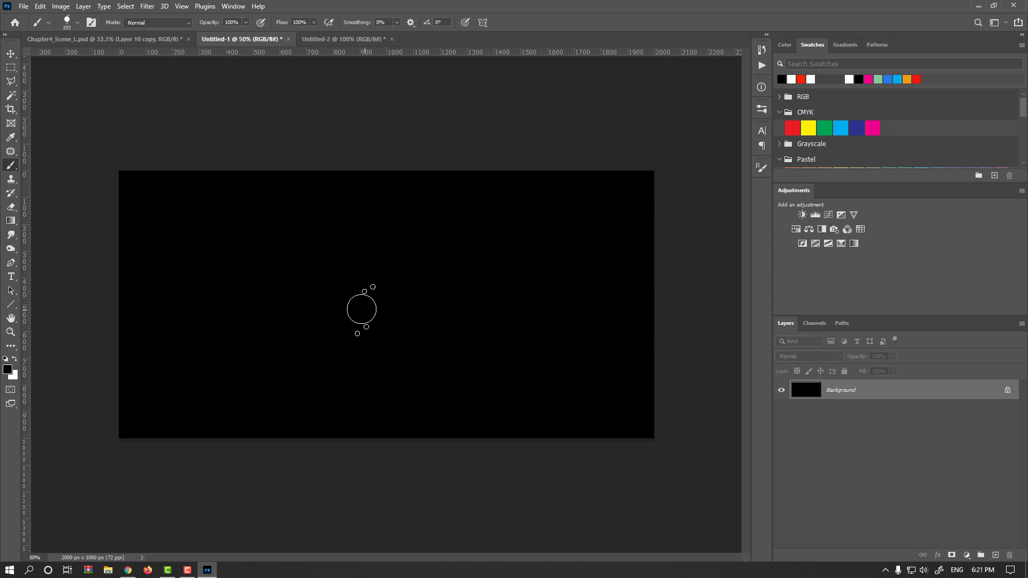
{"action": "key", "text": "x"}
{"action": "left_click", "coordinate": [159, 304]}
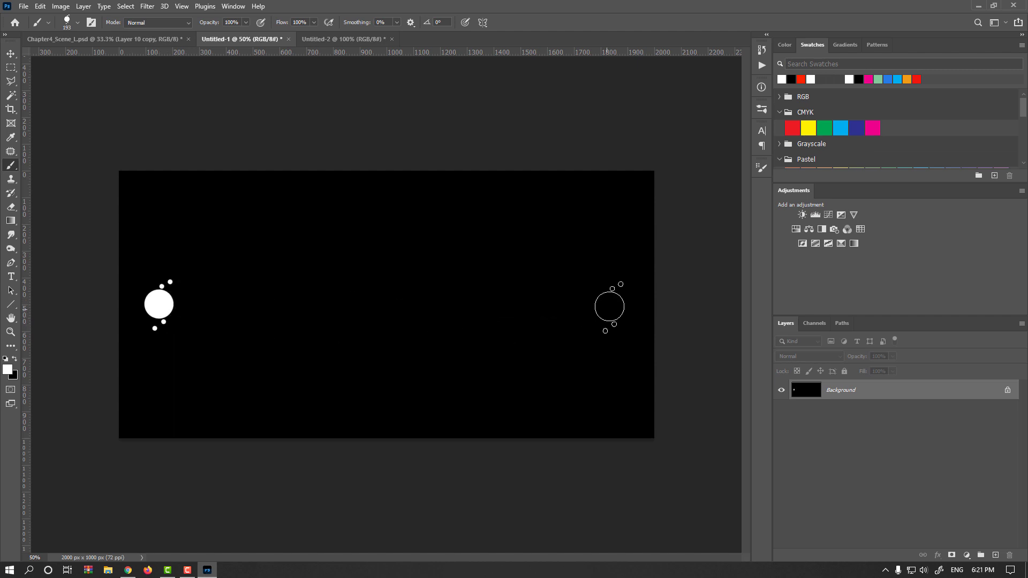
{"action": "left_click", "coordinate": [630, 307], "text": "shift"}
{"action": "key", "text": "ctrl+z"}
{"action": "key", "text": "ctrl+z"}
{"action": "left_click", "coordinate": [176, 289]}
{"action": "left_click", "coordinate": [626, 293], "text": "shift"}
{"action": "scroll", "coordinate": [367, 286], "scroll_direction": "up", "scroll_amount": 2}
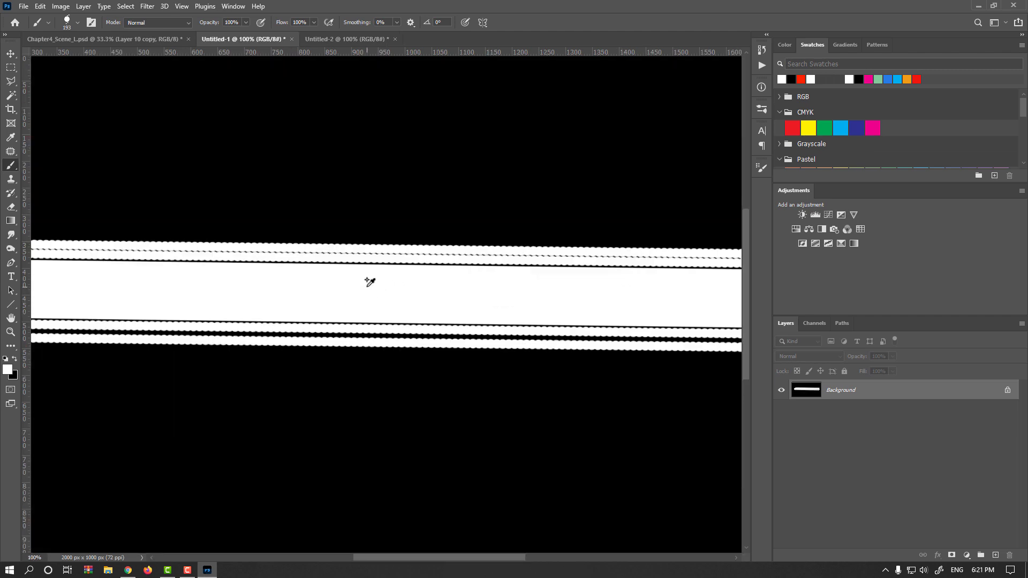
{"action": "key", "text": "ctrl+z"}
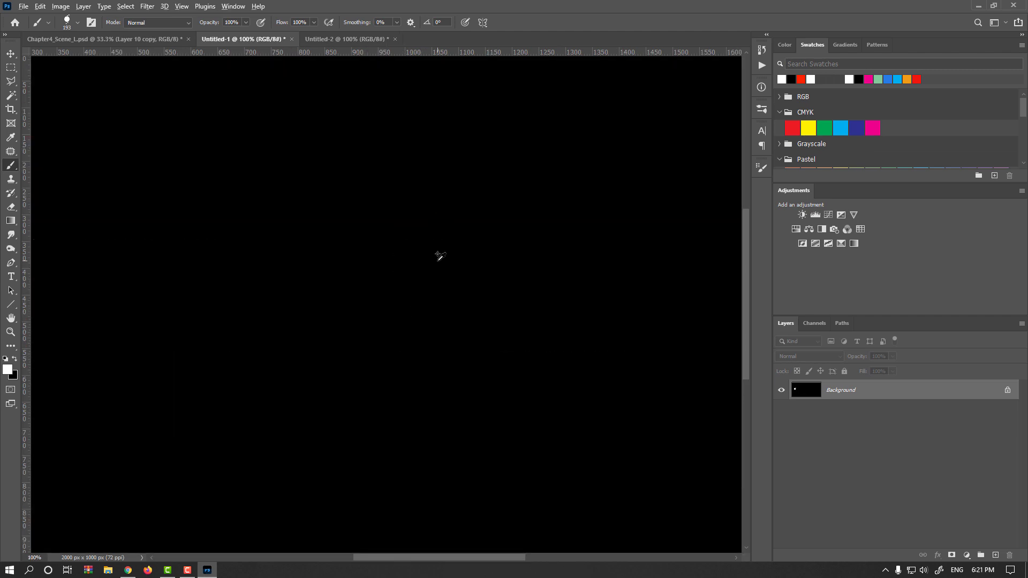
{"action": "scroll", "coordinate": [439, 256], "scroll_direction": "down", "scroll_amount": 1}
{"action": "key", "text": "ctrl+z"}
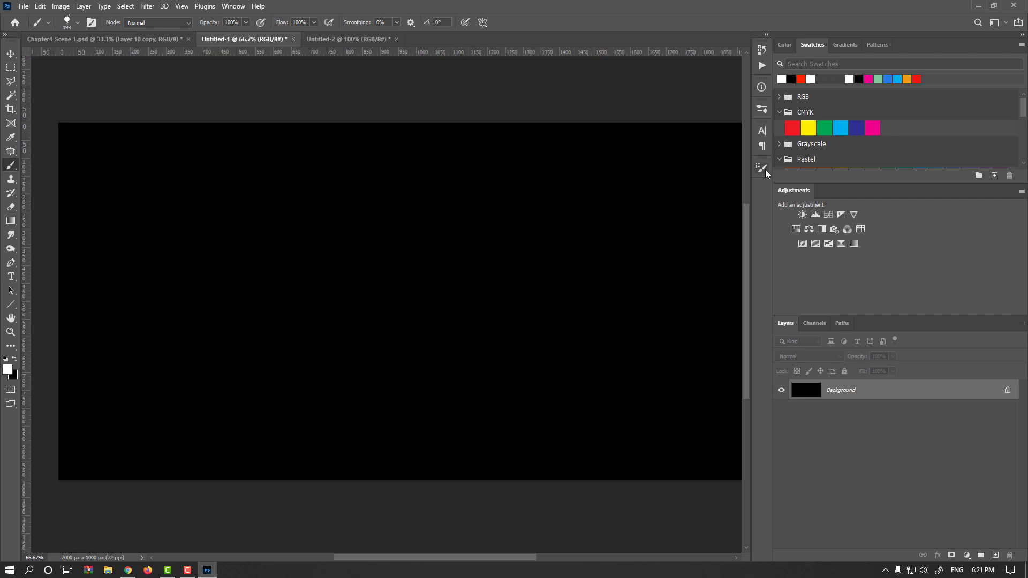
Step: Lower the brush tip spacing to 1% in Brush Settings
{"action": "key", "text": "F5"}
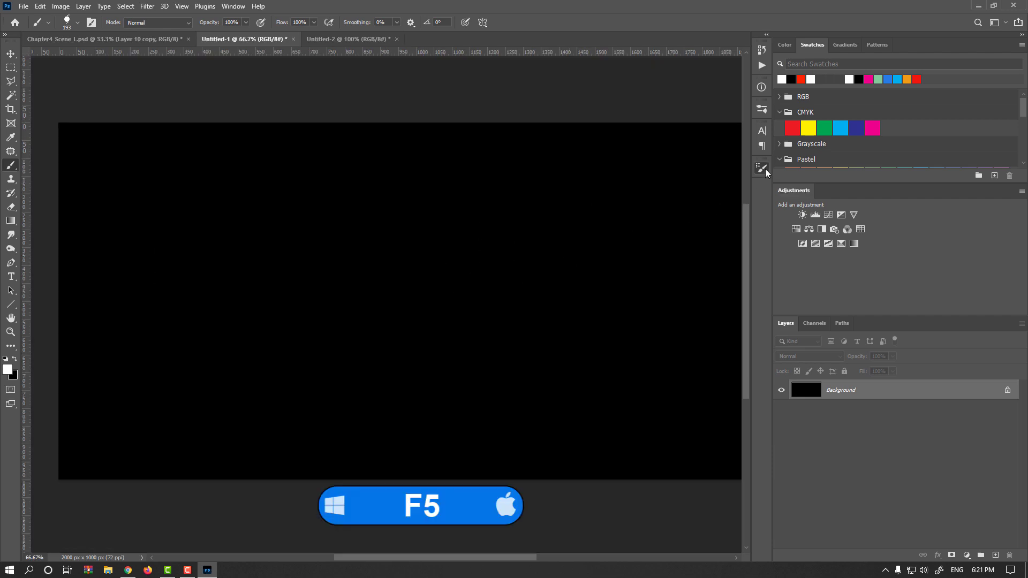
{"action": "left_click", "coordinate": [766, 169]}
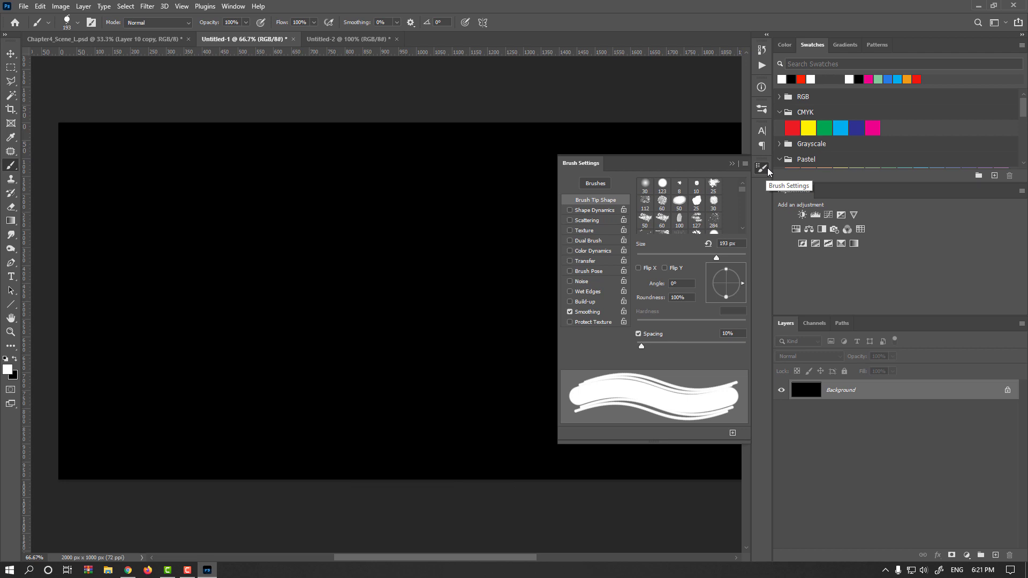
{"action": "left_click_drag", "start_coordinate": [642, 347], "coordinate": [622, 348]}
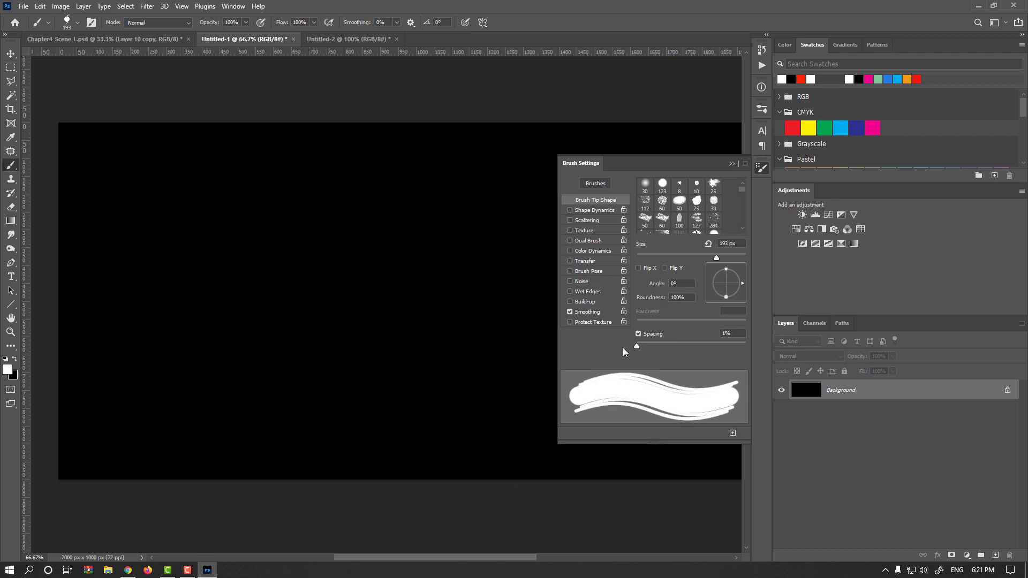
{"action": "left_click", "coordinate": [761, 169]}
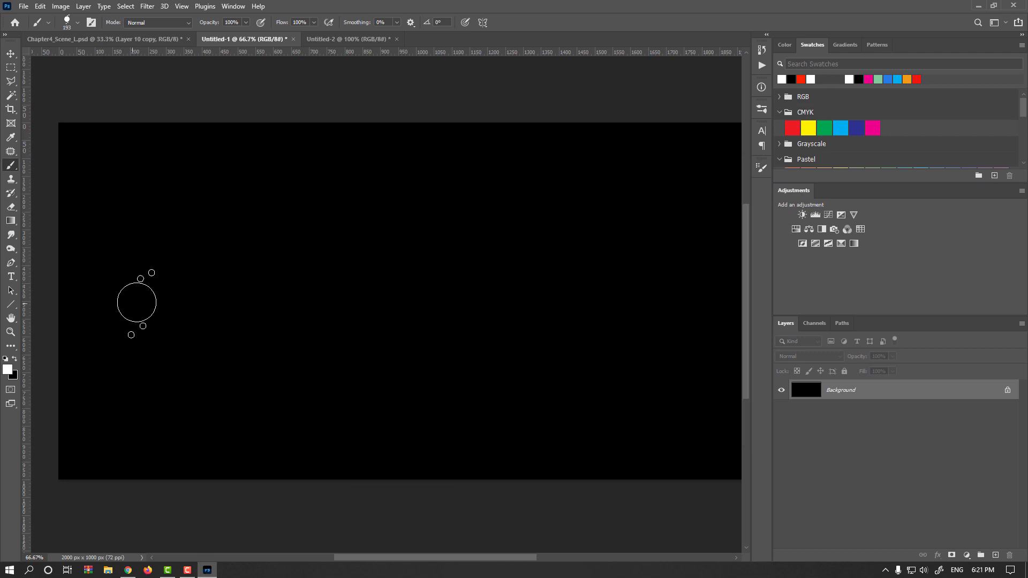
Step: Paint a straight horizontal white stroke across the canvas with the new brush
{"action": "key", "text": "ctrl+minus"}
{"action": "mouse_move", "coordinate": [142, 298]}
{"action": "left_mouse_down"}
{"action": "mouse_move", "coordinate": [627, 317]}
{"action": "mouse_move", "coordinate": [618, 319]}
{"action": "left_mouse_up"}
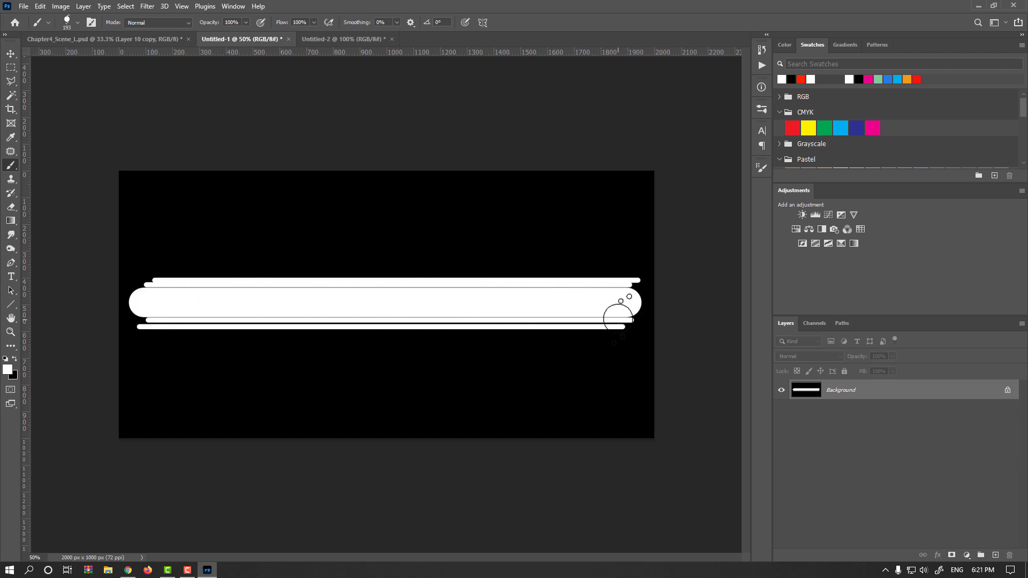
Step: Pick a small hard round brush, switch to black, and paint a fine separating line near the strokes' right end
{"action": "right_click", "coordinate": [187, 260]}
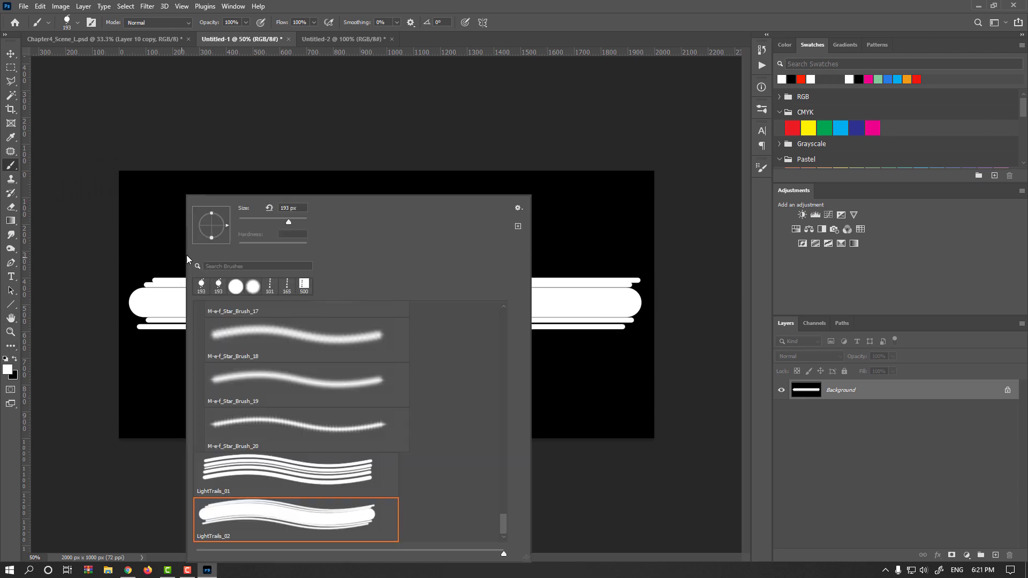
{"action": "left_click", "coordinate": [236, 287]}
{"action": "key", "text": "Return"}
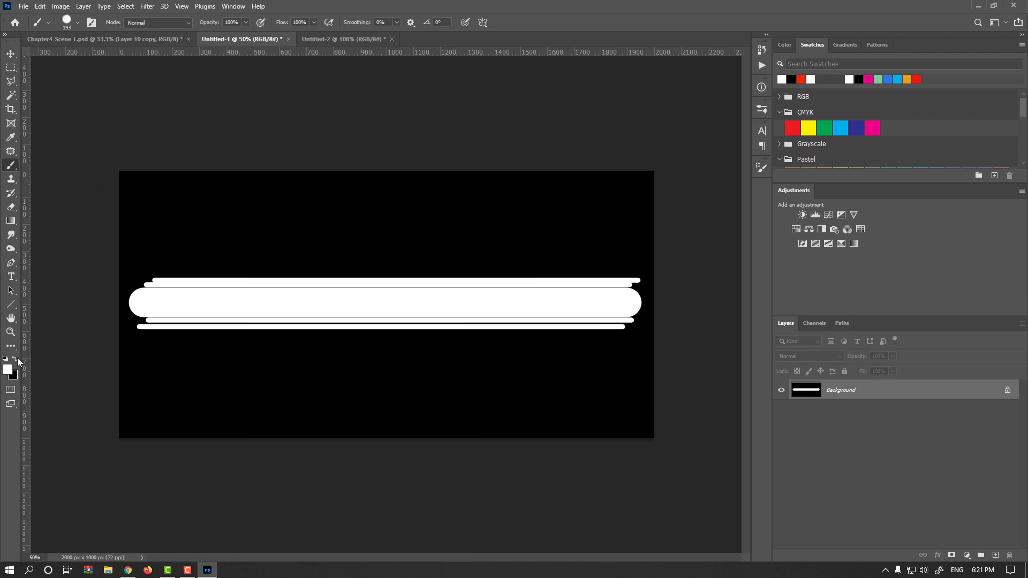
{"action": "left_click", "coordinate": [17, 359]}
{"action": "left_click_drag", "start_coordinate": [566, 305], "coordinate": [541, 315]}
{"action": "scroll", "coordinate": [636, 282], "scroll_direction": "up", "scroll_amount": 3}
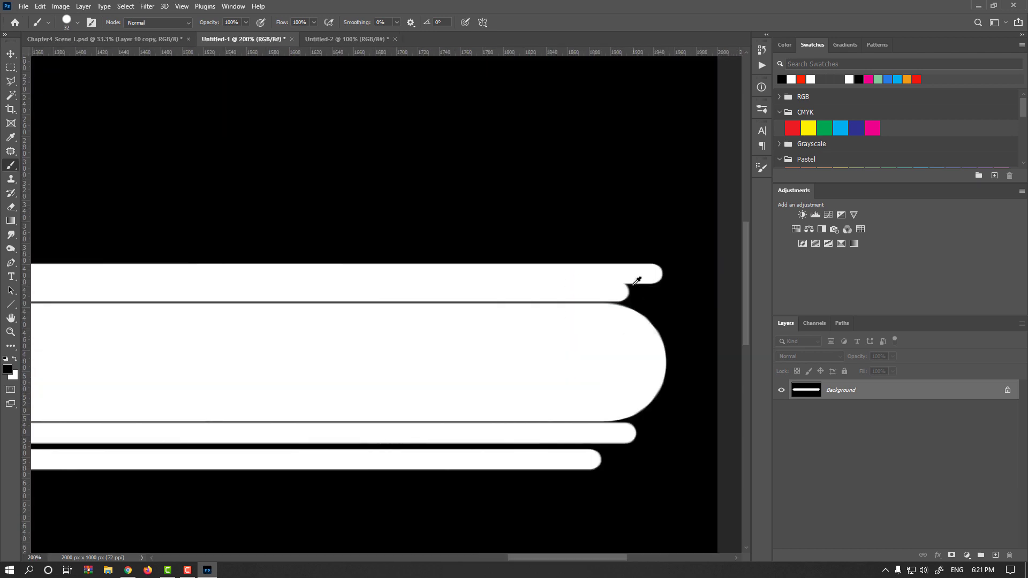
{"action": "left_click_drag", "start_coordinate": [632, 285], "coordinate": [626, 288]}
{"action": "scroll", "coordinate": [642, 278], "scroll_direction": "down", "scroll_amount": 3}
Step: Paint thin black horizontal lines across the white strokes to split them into separate trails
{"action": "left_click_drag", "start_coordinate": [149, 281], "coordinate": [672, 306]}
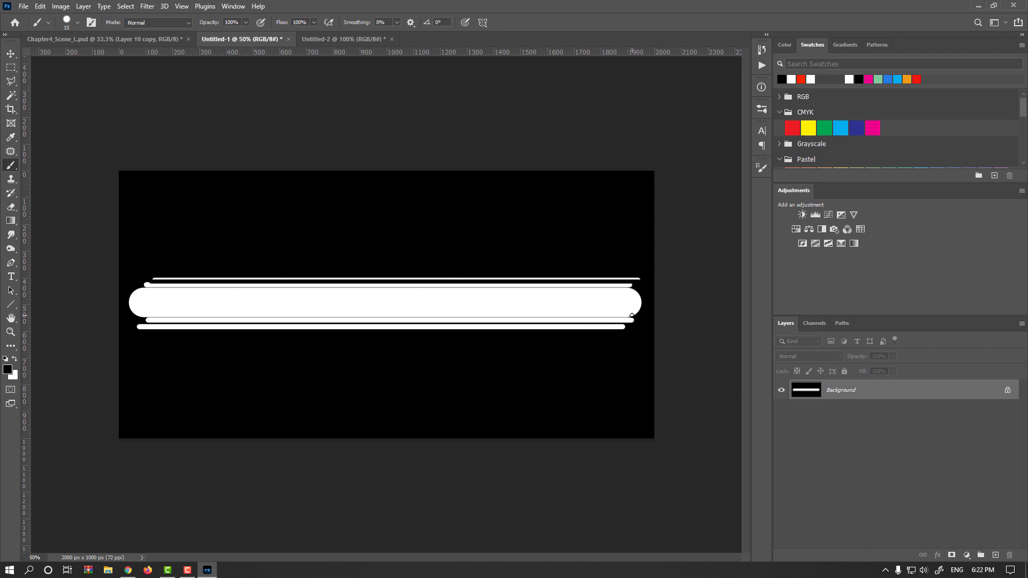
{"action": "left_click_drag", "start_coordinate": [631, 315], "coordinate": [115, 314]}
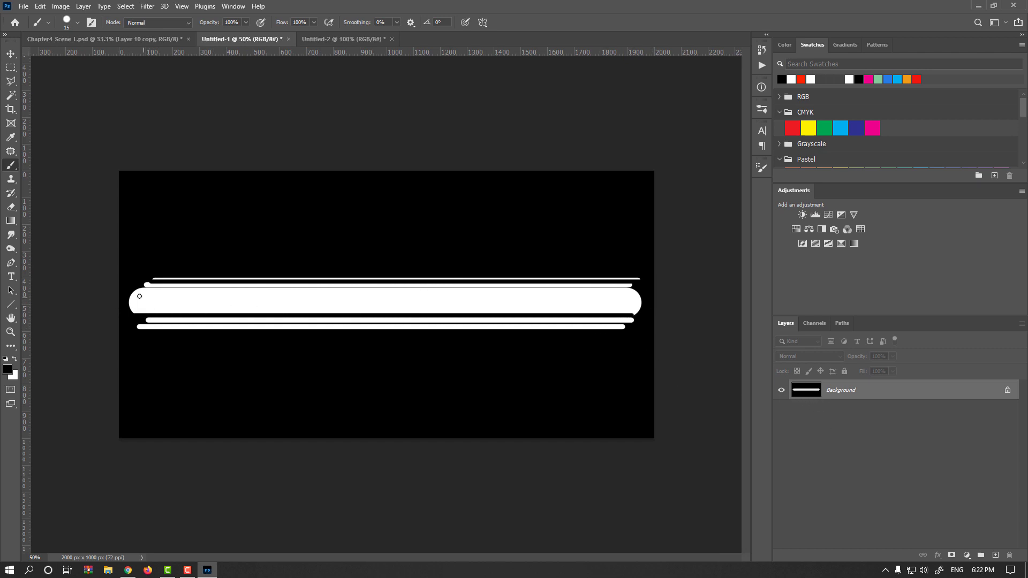
{"action": "left_click_drag", "start_coordinate": [186, 304], "coordinate": [694, 316]}
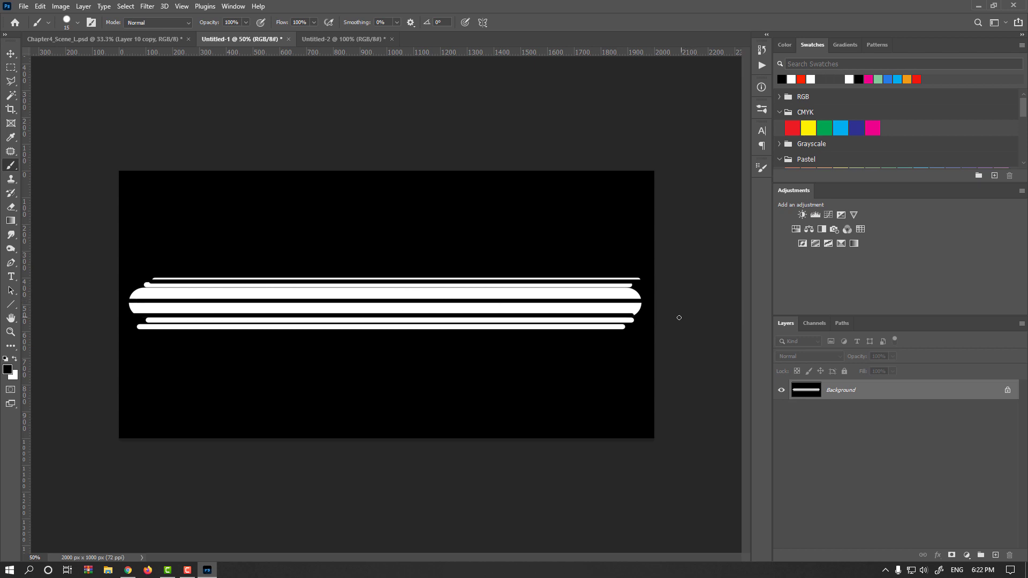
{"action": "key", "text": "ctrl+z"}
{"action": "left_click_drag", "start_coordinate": [600, 324], "coordinate": [93, 329]}
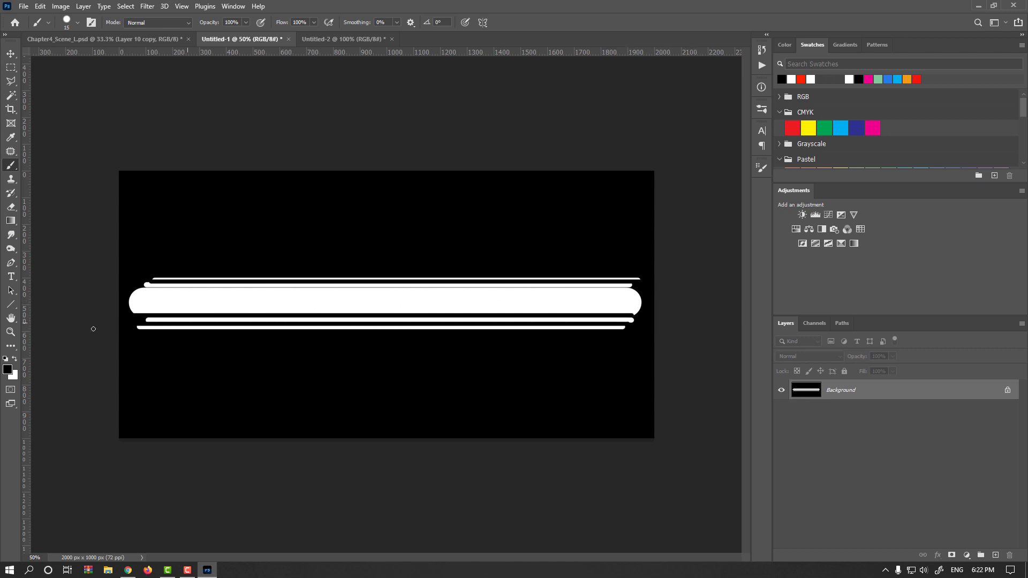
Step: Apply a Gaussian Blur with a 5.6 pixel radius to the trail strokes
{"action": "left_click", "coordinate": [11, 54]}
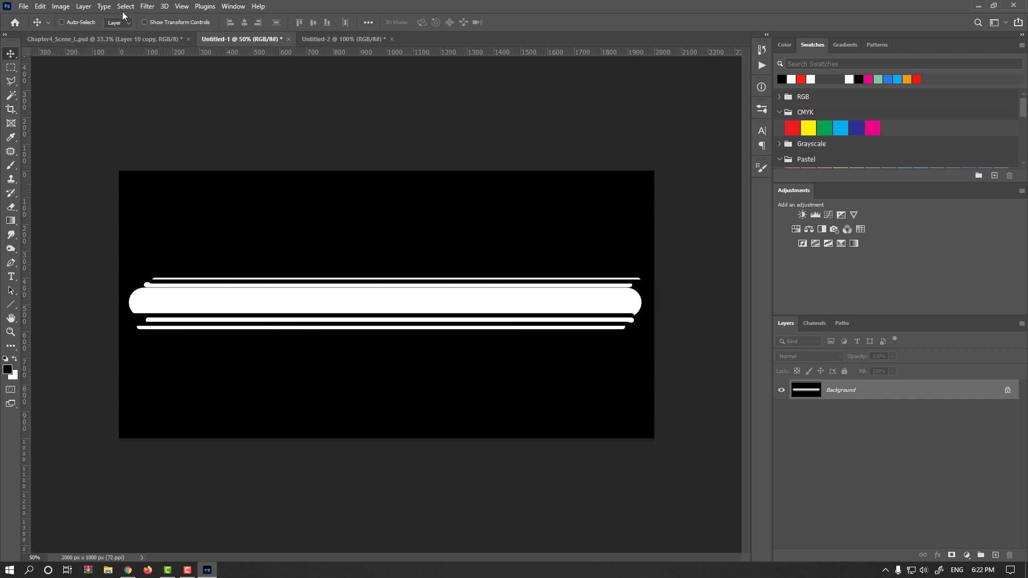
{"action": "left_click", "coordinate": [147, 6]}
{"action": "mouse_move", "coordinate": [161, 143]}
{"action": "left_click", "coordinate": [303, 184]}
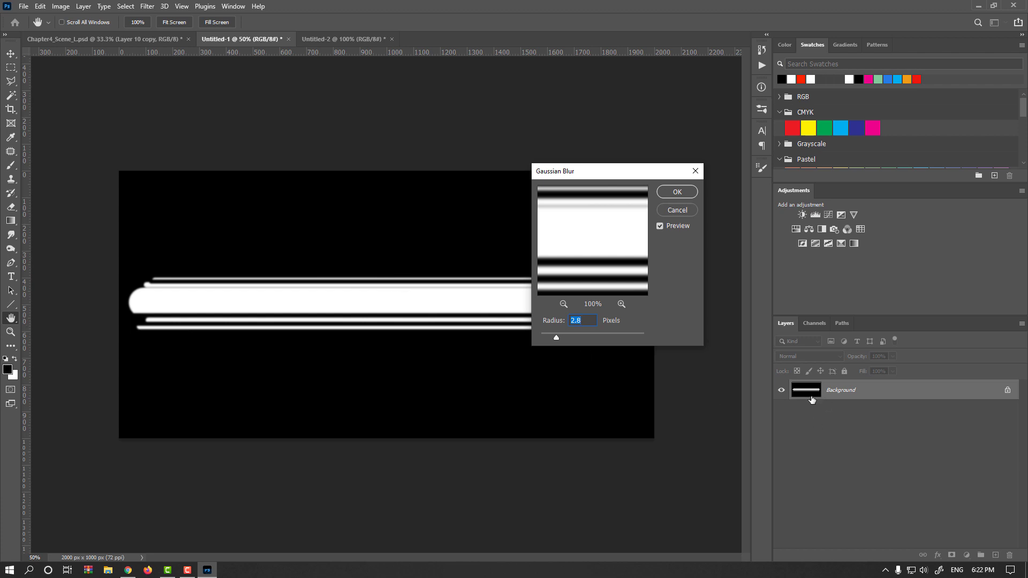
{"action": "left_click_drag", "start_coordinate": [556, 338], "coordinate": [572, 333]}
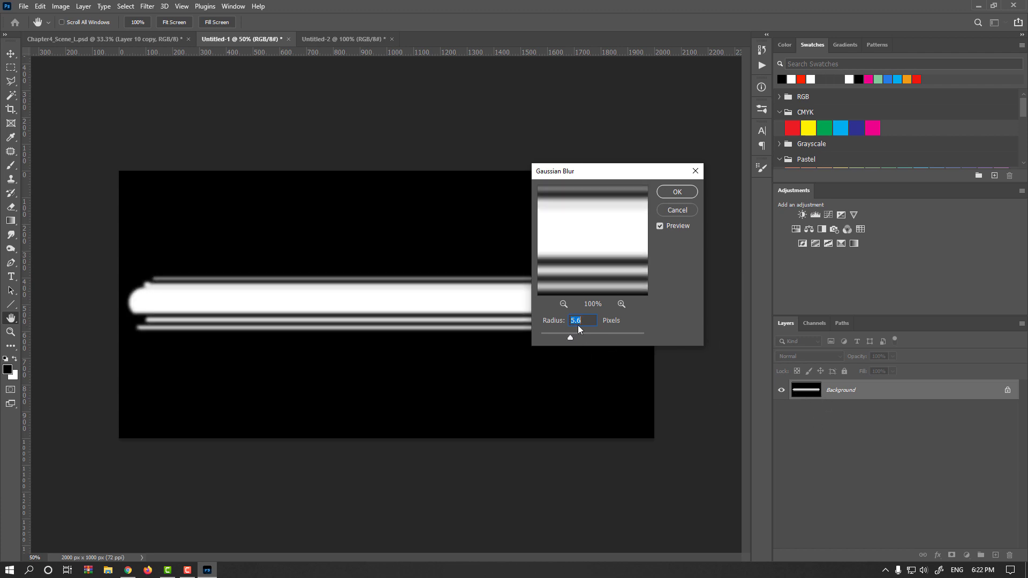
{"action": "left_click", "coordinate": [676, 191]}
Step: Apply Color Balance pushing highlights to red +74, blue -28 and shadows to red +53, blue -23
{"action": "key", "text": "ctrl+b"}
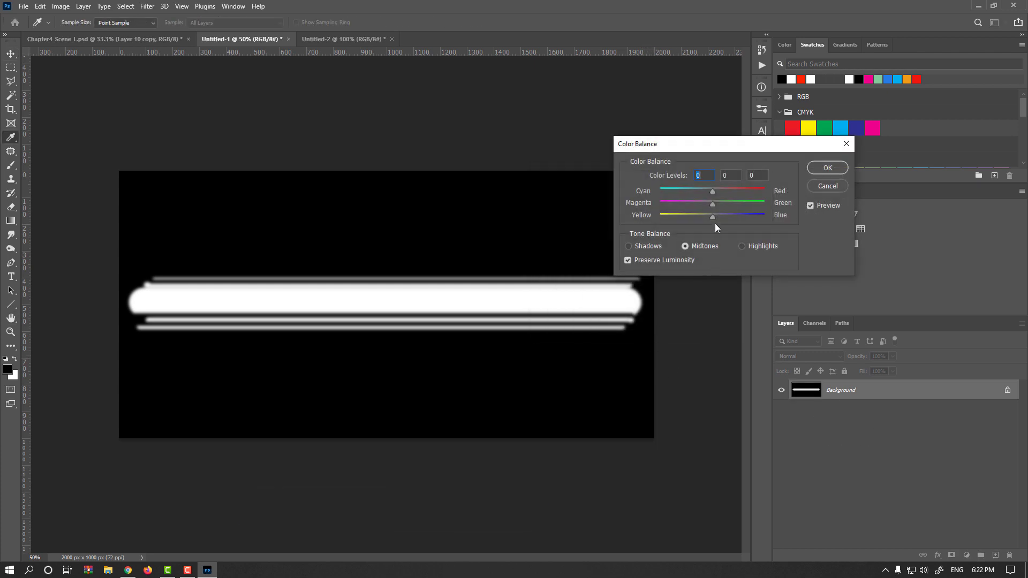
{"action": "left_click_drag", "start_coordinate": [712, 191], "coordinate": [750, 192]}
{"action": "left_click_drag", "start_coordinate": [699, 216], "coordinate": [686, 216]}
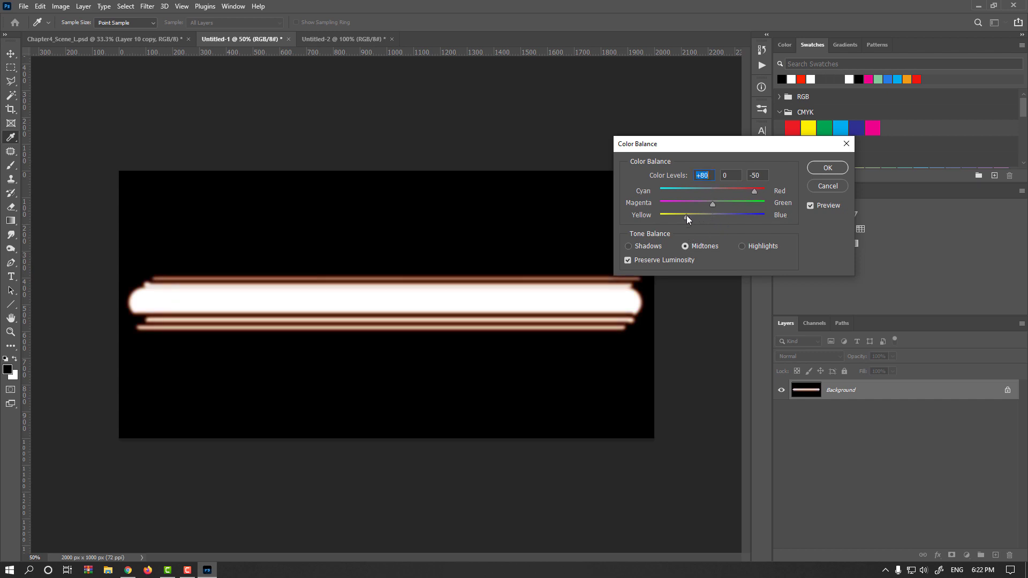
{"action": "left_click", "coordinate": [756, 246]}
{"action": "left_click_drag", "start_coordinate": [709, 217], "coordinate": [752, 191]}
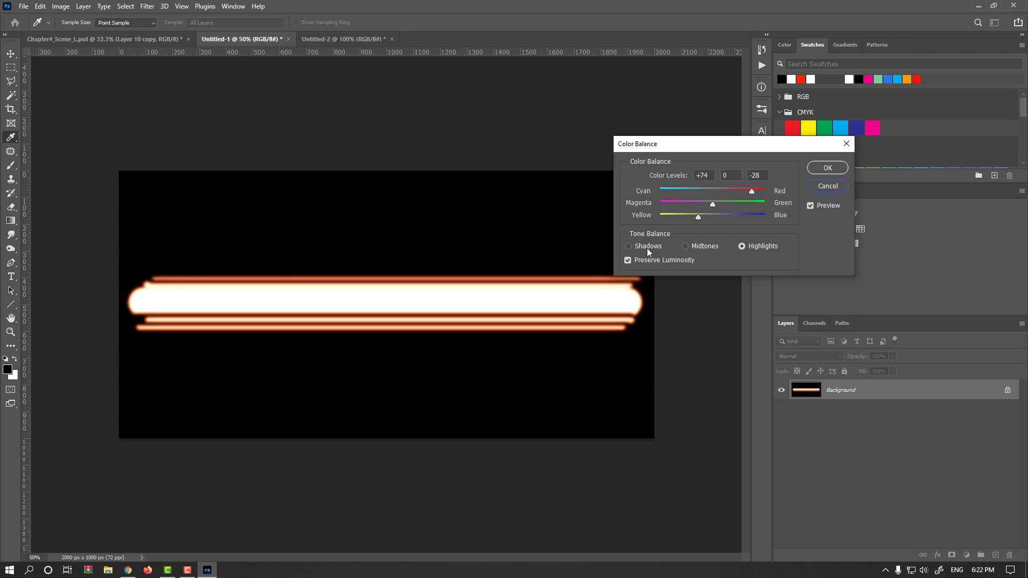
{"action": "left_click", "coordinate": [647, 247]}
{"action": "left_click", "coordinate": [749, 249]}
{"action": "left_click", "coordinate": [651, 245]}
{"action": "left_click_drag", "start_coordinate": [739, 192], "coordinate": [740, 190]}
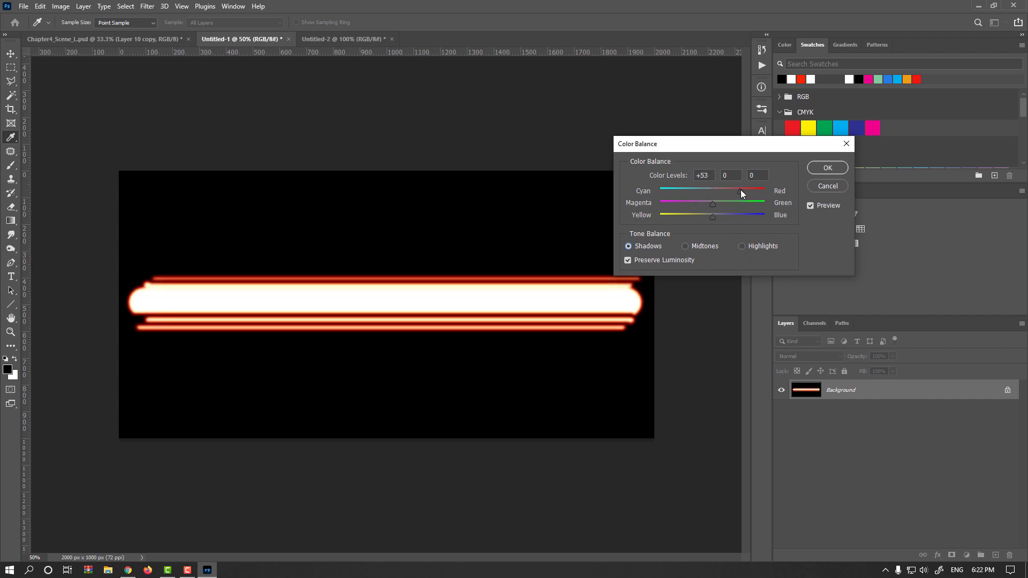
{"action": "left_click", "coordinate": [828, 167]}
{"action": "key", "text": "v"}
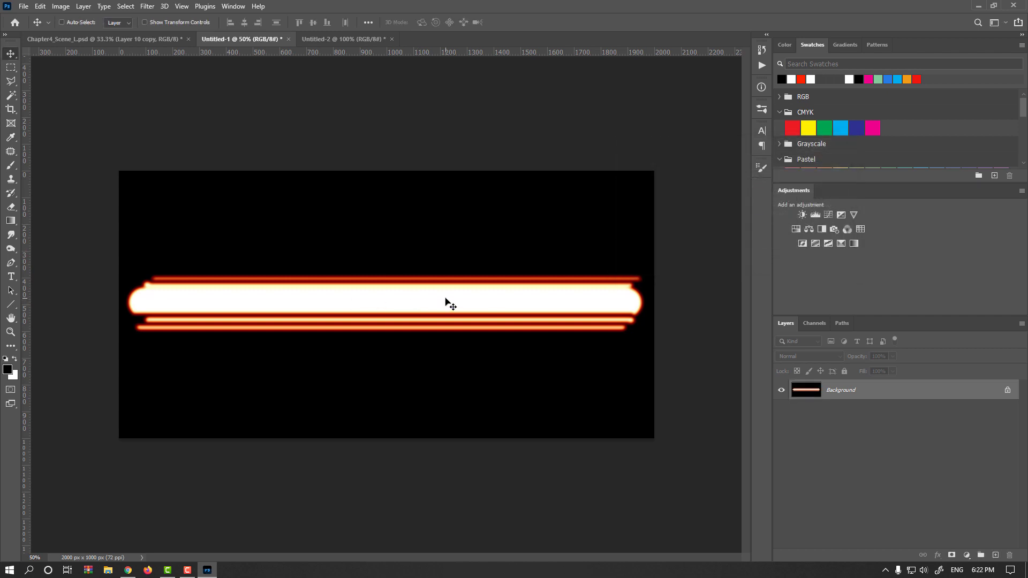
{"action": "key", "text": "ctrl+u"}
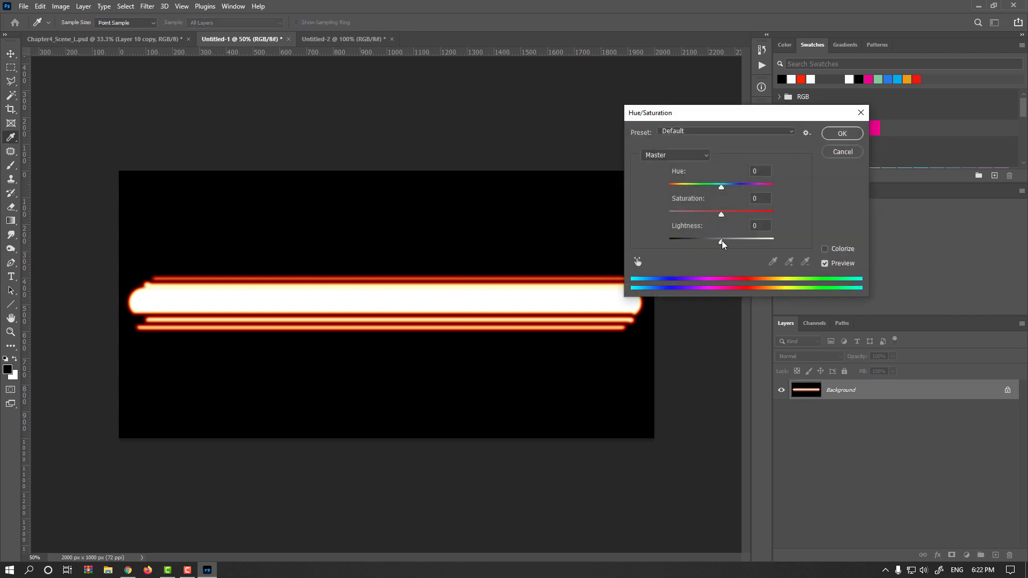
{"action": "left_click_drag", "start_coordinate": [723, 244], "coordinate": [713, 244]}
{"action": "key", "text": "Escape"}
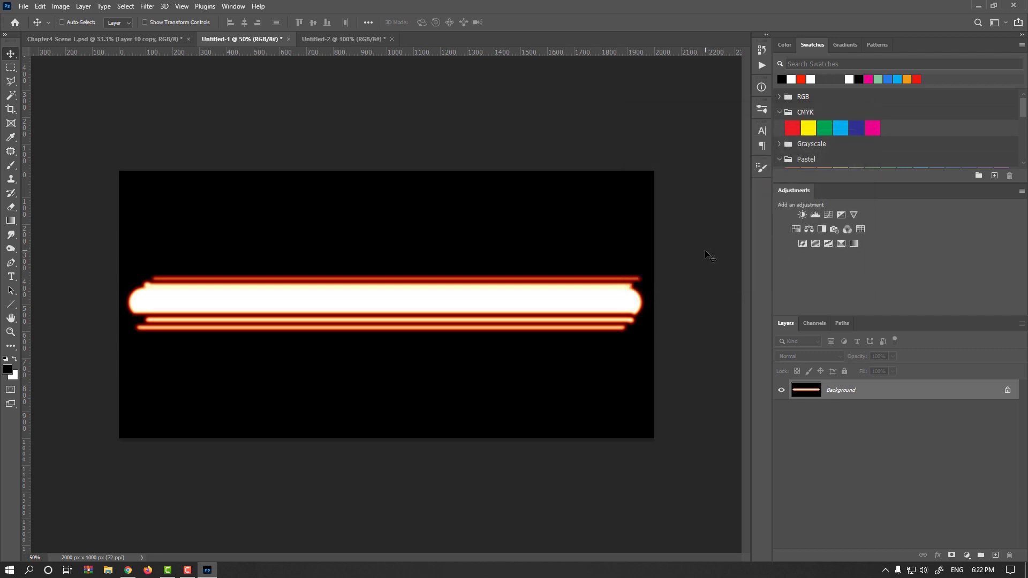
Step: Lower the Levels output white point to 202
{"action": "key", "text": "ctrl+l"}
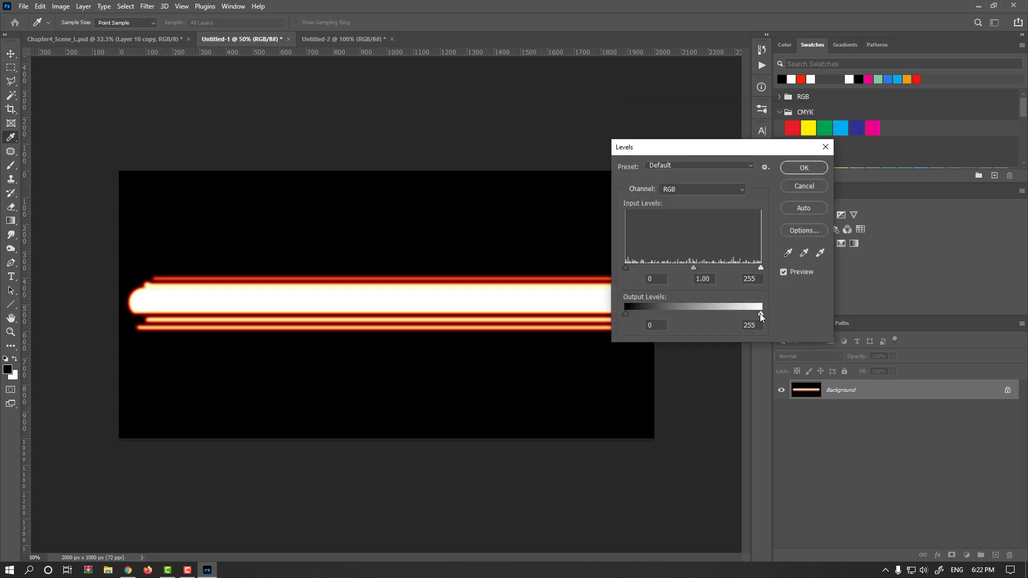
{"action": "left_click_drag", "start_coordinate": [759, 314], "coordinate": [733, 314]}
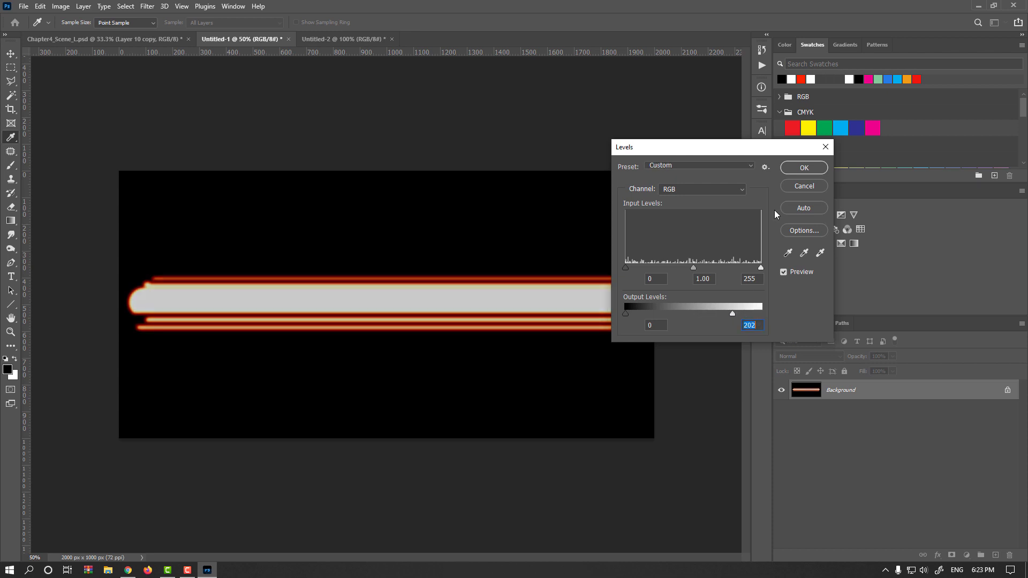
{"action": "left_click", "coordinate": [804, 168]}
Step: Apply another Color Balance adjustment to the highlights to warm the trail core
{"action": "key", "text": "ctrl+b"}
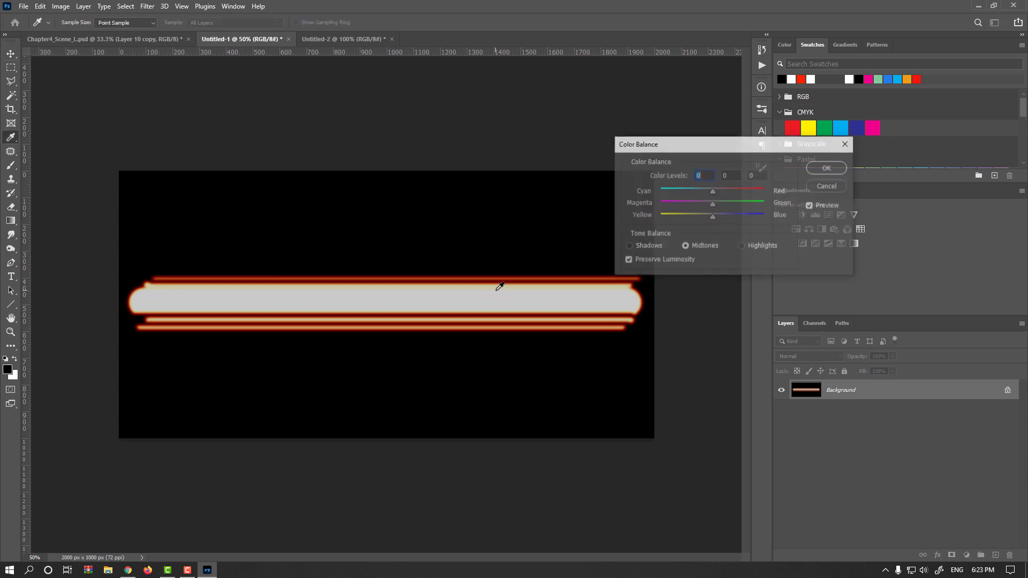
{"action": "left_click", "coordinate": [746, 247]}
{"action": "left_click", "coordinate": [740, 191]}
{"action": "left_click_drag", "start_coordinate": [742, 191], "coordinate": [703, 218]}
{"action": "left_click", "coordinate": [844, 167]}
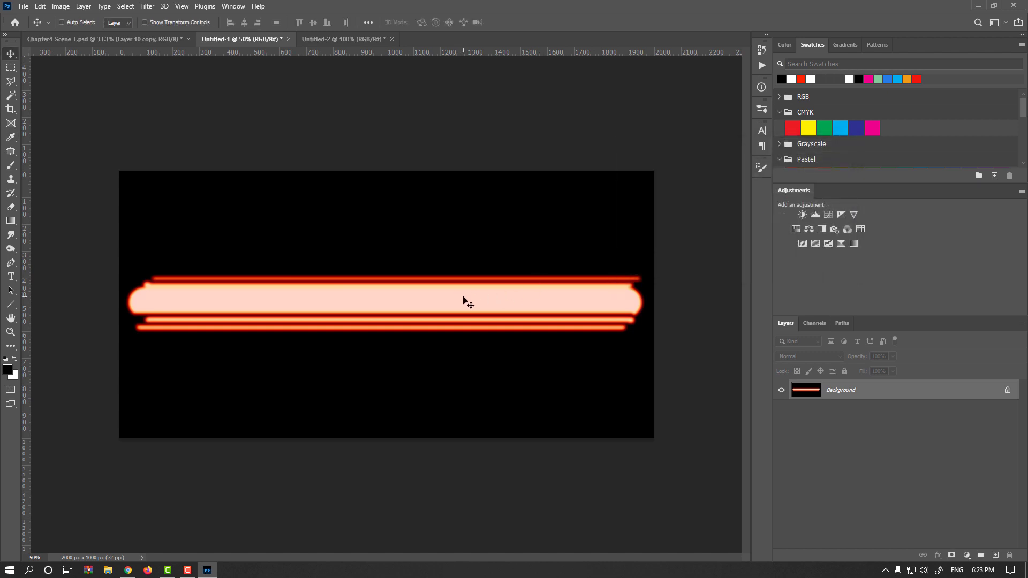
Step: Marquee-select the finished light trails and drag them into the night street scene document
{"action": "key", "text": "m"}
{"action": "left_click_drag", "start_coordinate": [651, 268], "coordinate": [124, 344]}
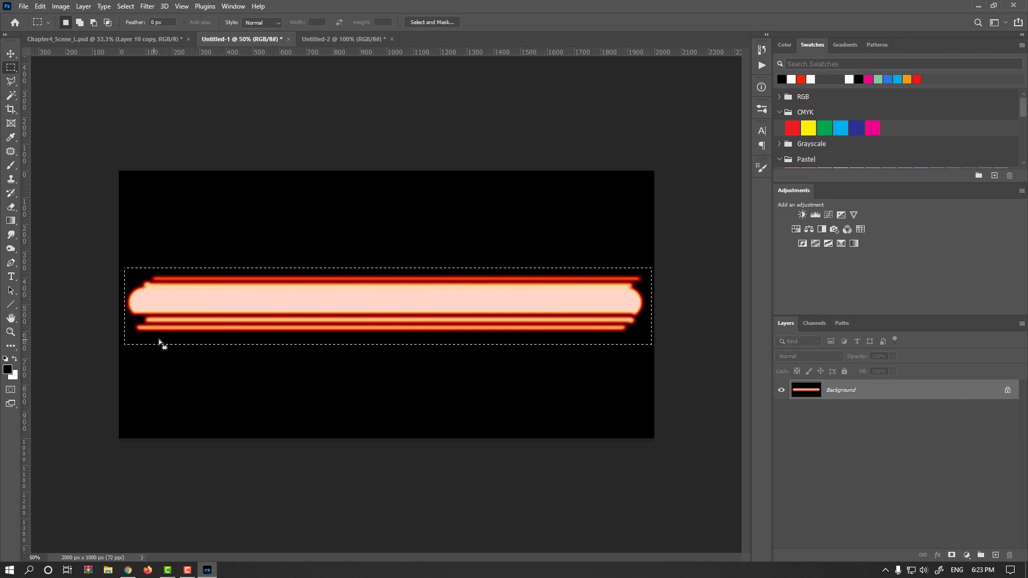
{"action": "key", "text": "v"}
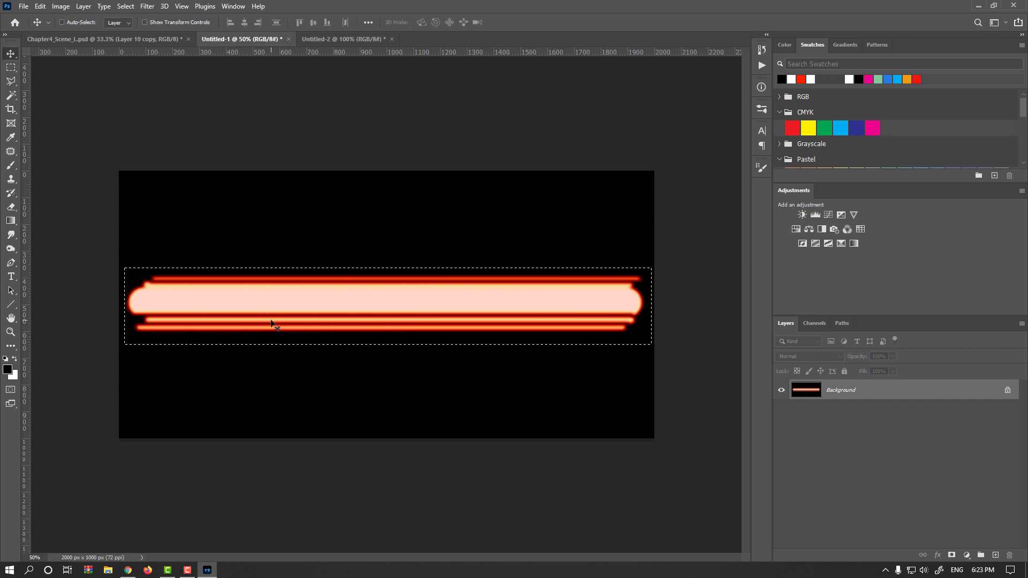
{"action": "left_click_drag", "start_coordinate": [294, 312], "coordinate": [94, 42]}
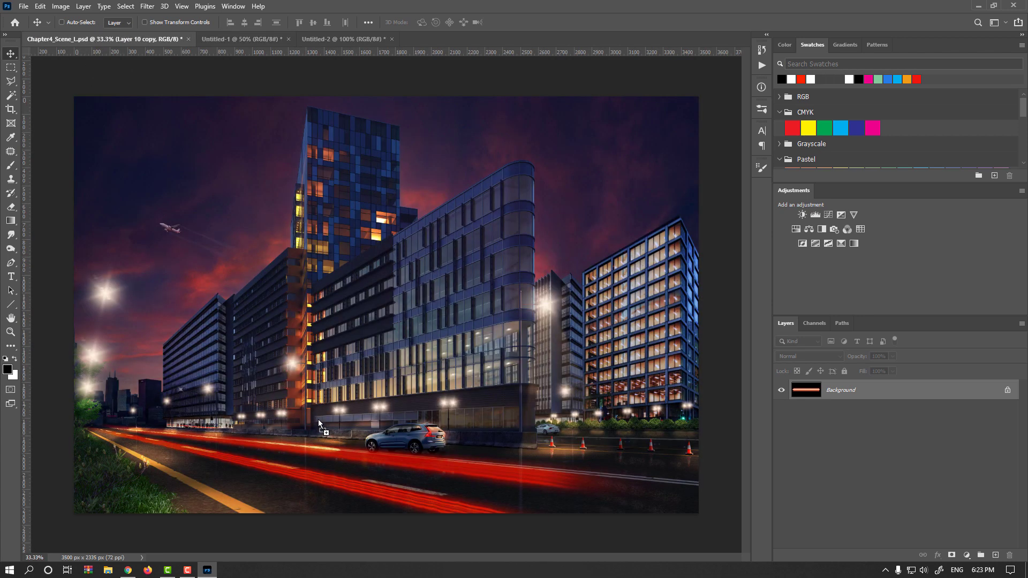
Step: Move the new trail layer above Curves 1 and release its clipping mask
{"action": "left_click_drag", "start_coordinate": [318, 420], "coordinate": [319, 420]}
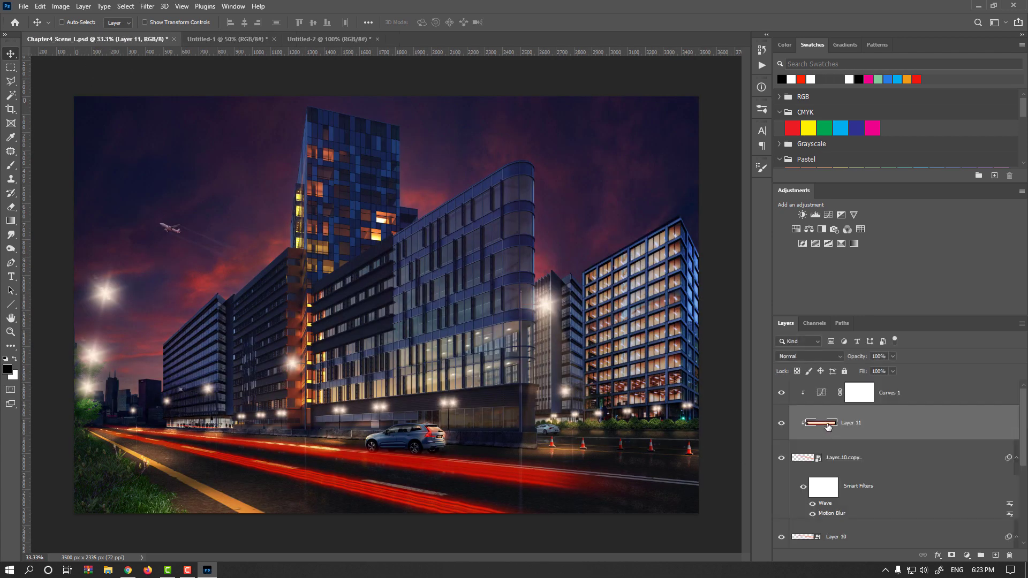
{"action": "left_click_drag", "start_coordinate": [827, 425], "coordinate": [840, 387]}
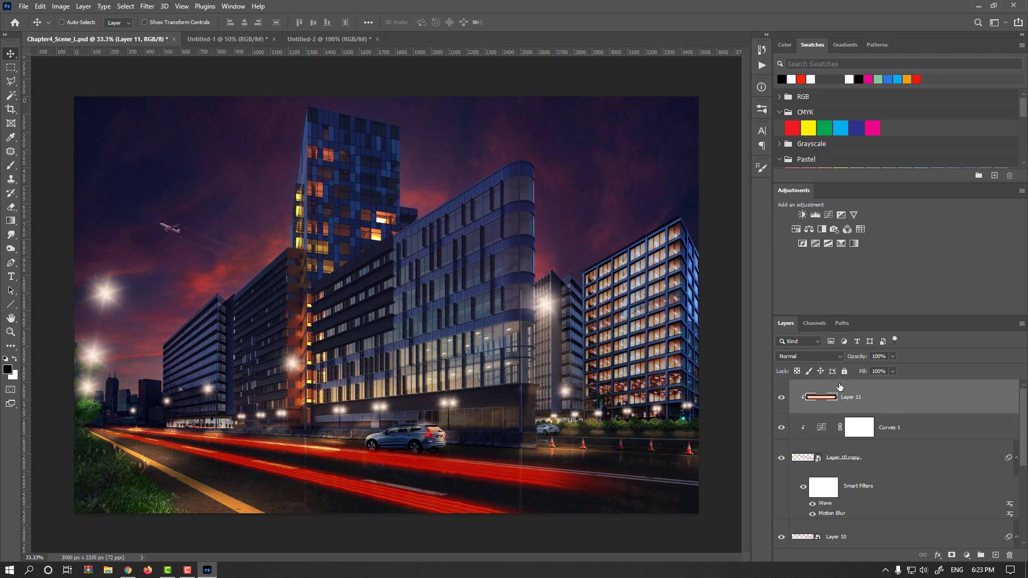
{"action": "key", "text": "ctrl+alt+g"}
Step: Set the trail layer's blend mode to Linear Dodge (Add), position it over the street, and convert it to a Smart Object
{"action": "left_click_drag", "start_coordinate": [423, 393], "coordinate": [400, 403]}
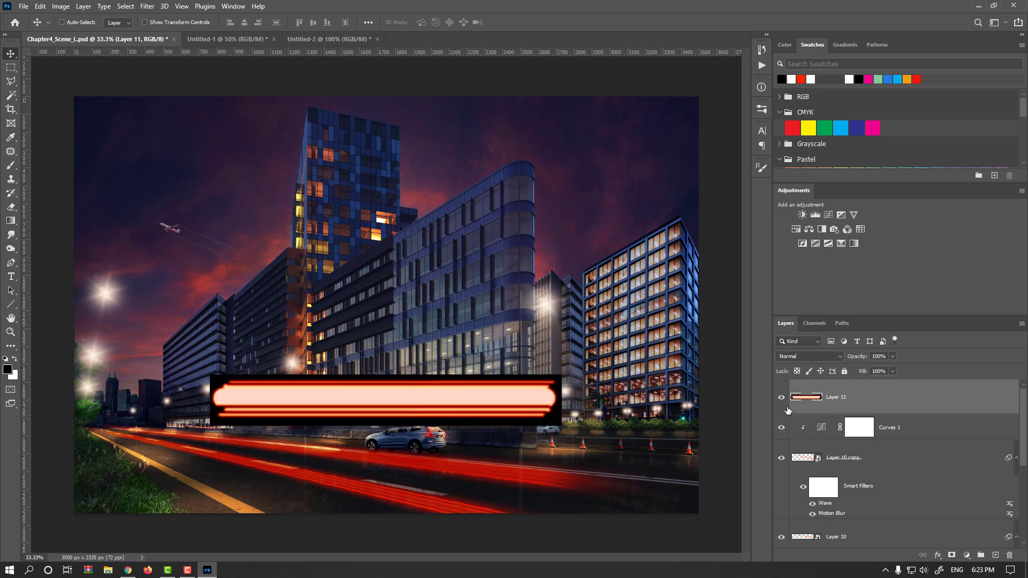
{"action": "left_click", "coordinate": [814, 357]}
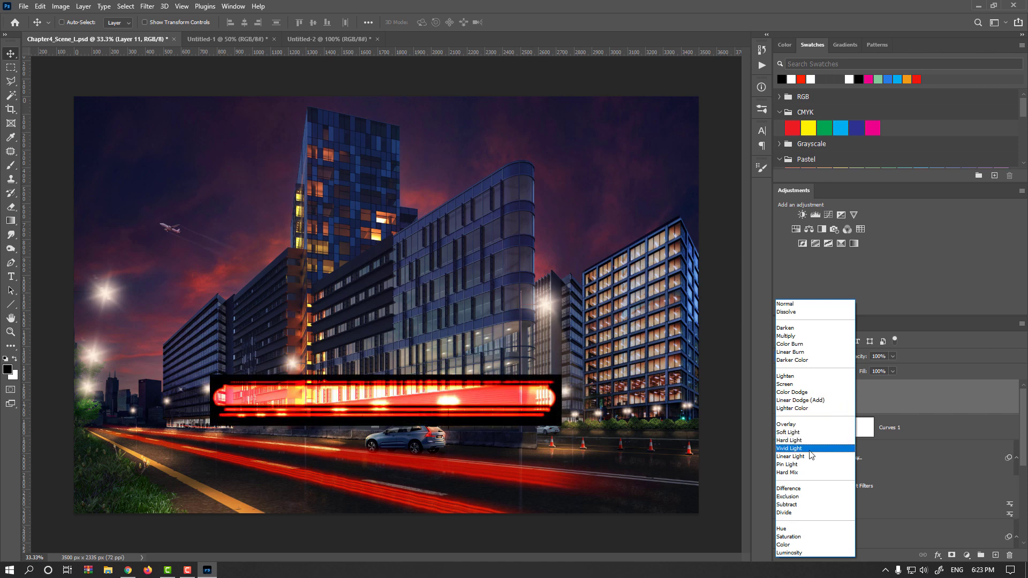
{"action": "left_click", "coordinate": [815, 404]}
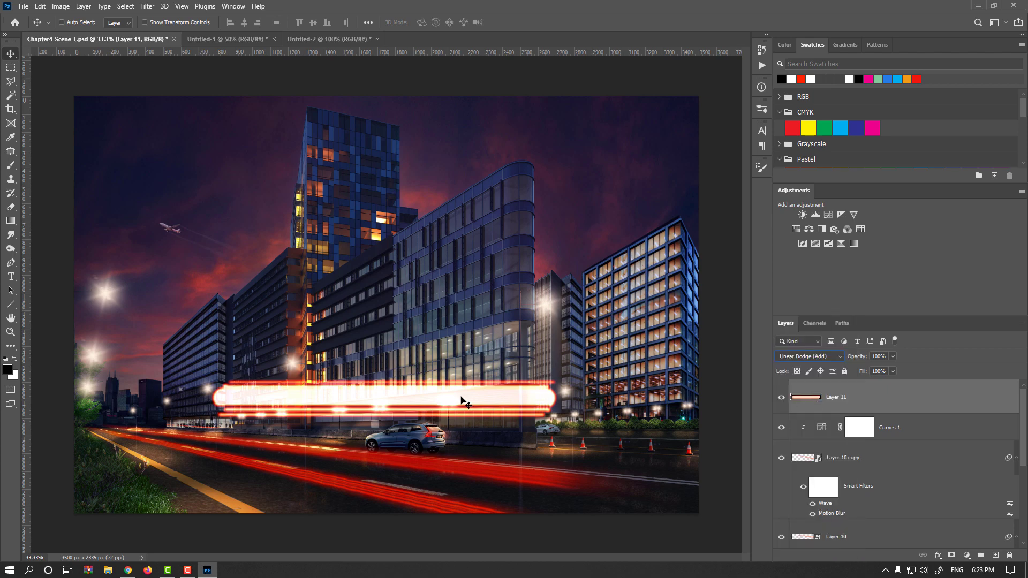
{"action": "left_click_drag", "start_coordinate": [462, 402], "coordinate": [498, 403]}
{"action": "right_click", "coordinate": [861, 402]}
{"action": "left_click", "coordinate": [944, 258]}
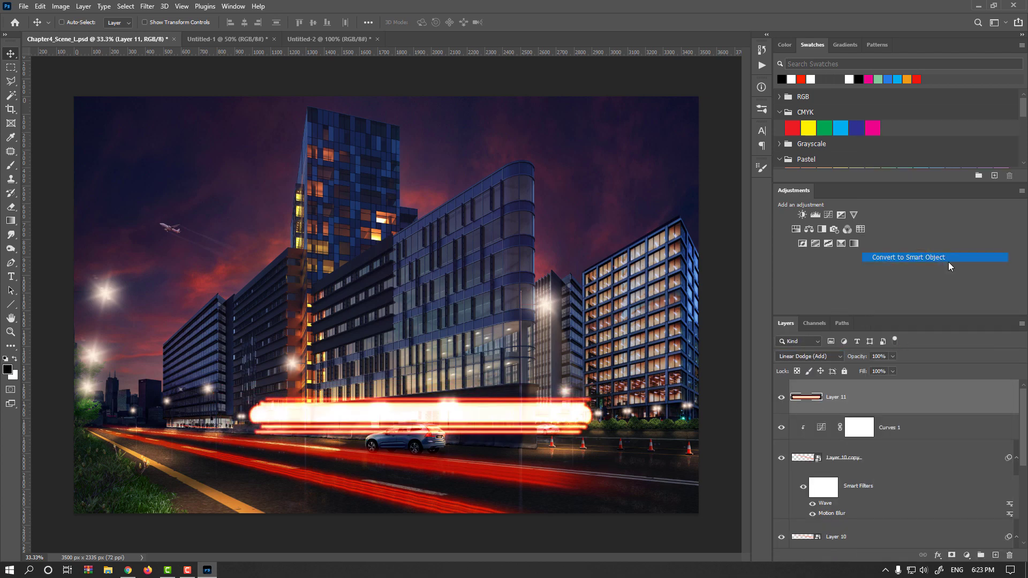
Step: Free transform the trail layer, squashing its height to about 25%
{"action": "key", "text": "ctrl+t"}
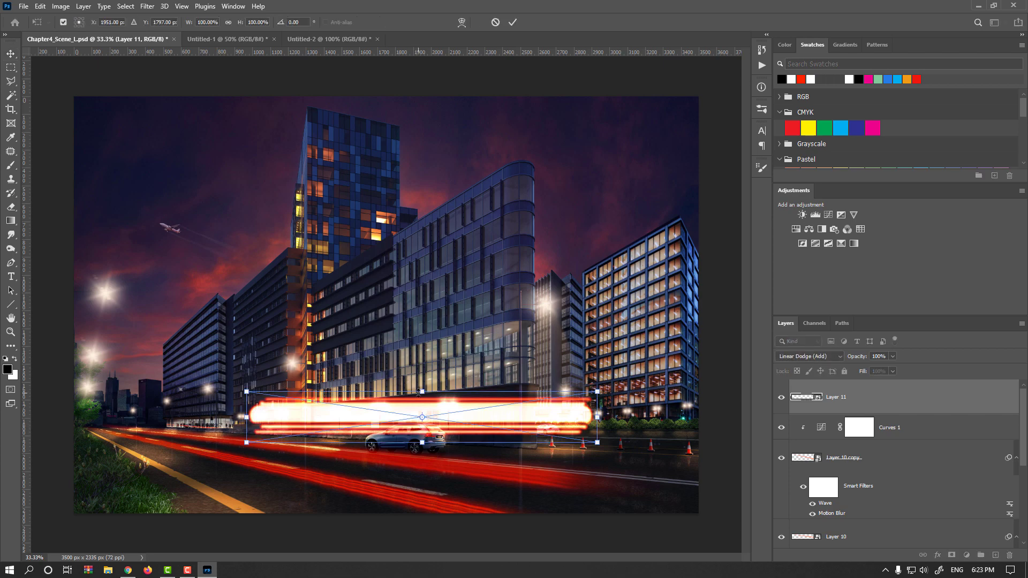
{"action": "left_click_drag", "start_coordinate": [421, 390], "coordinate": [420, 406]}
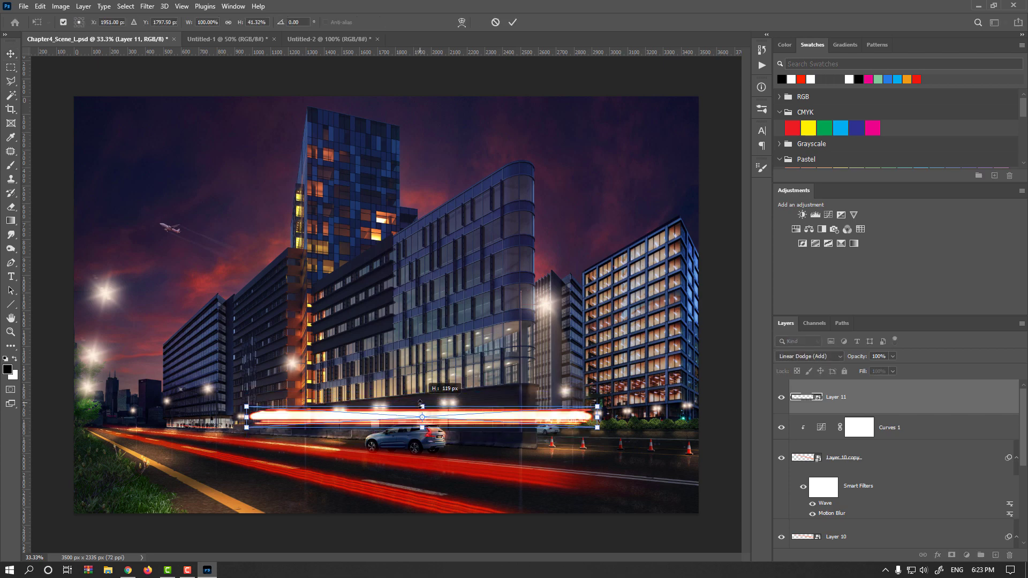
{"action": "scroll", "coordinate": [420, 406], "scroll_direction": "up", "scroll_amount": 5}
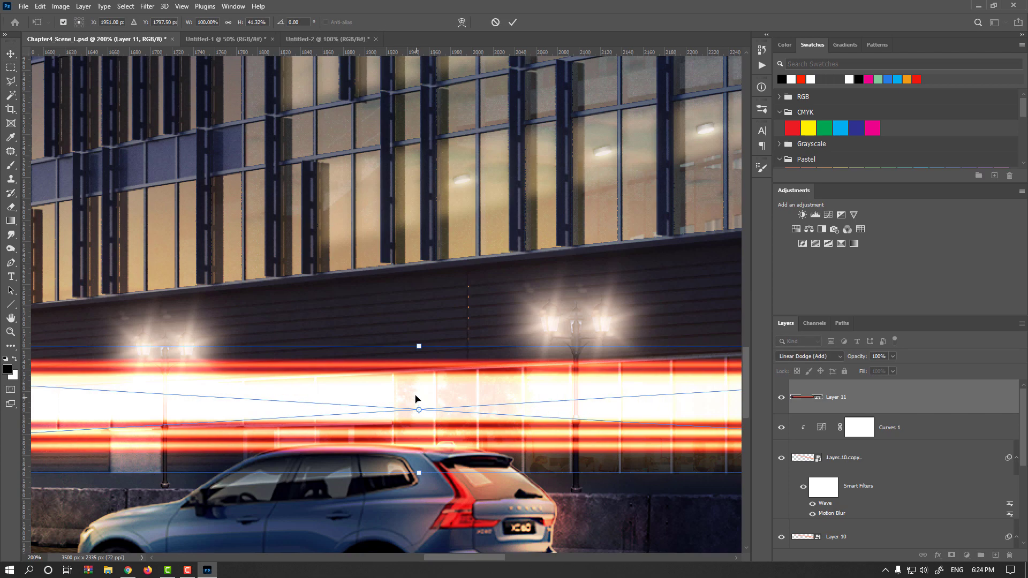
{"action": "left_click_drag", "start_coordinate": [418, 347], "coordinate": [425, 354]}
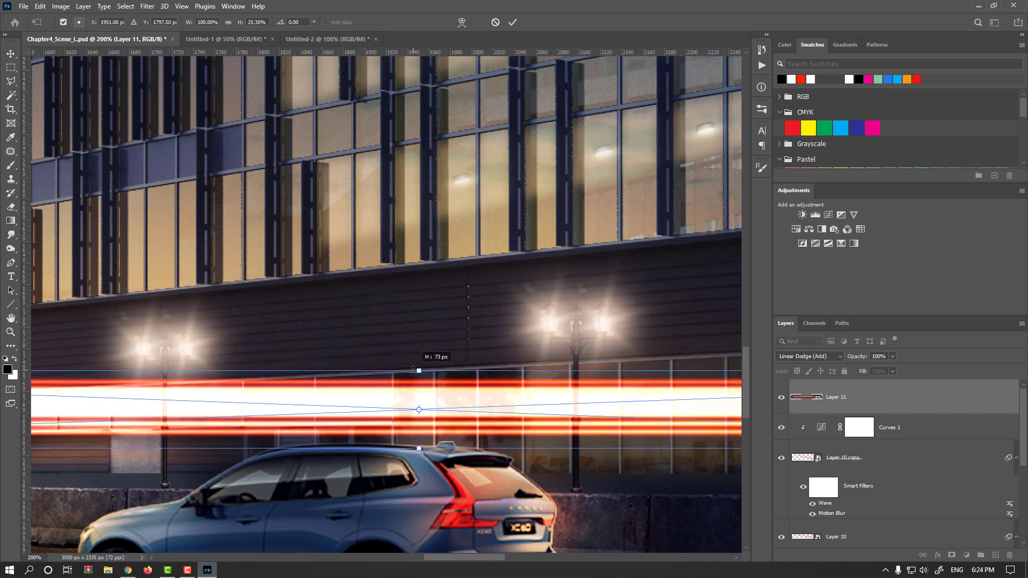
{"action": "scroll", "coordinate": [430, 443], "scroll_direction": "down", "scroll_amount": 4}
{"action": "scroll", "coordinate": [430, 444], "scroll_direction": "down", "scroll_amount": 1}
Step: Reshape the transformed trail layer so it stretches along the road in perspective, then commit the transform
{"action": "left_click_drag", "start_coordinate": [359, 419], "coordinate": [236, 432]}
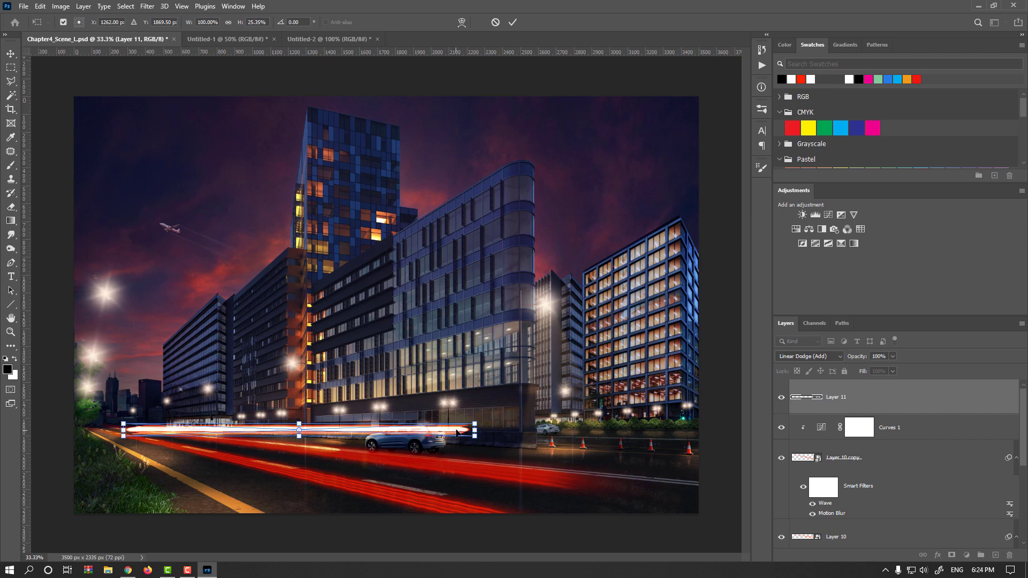
{"action": "left_click_drag", "start_coordinate": [478, 434], "coordinate": [694, 486]}
{"action": "scroll", "coordinate": [123, 434], "scroll_direction": "up", "scroll_amount": 4}
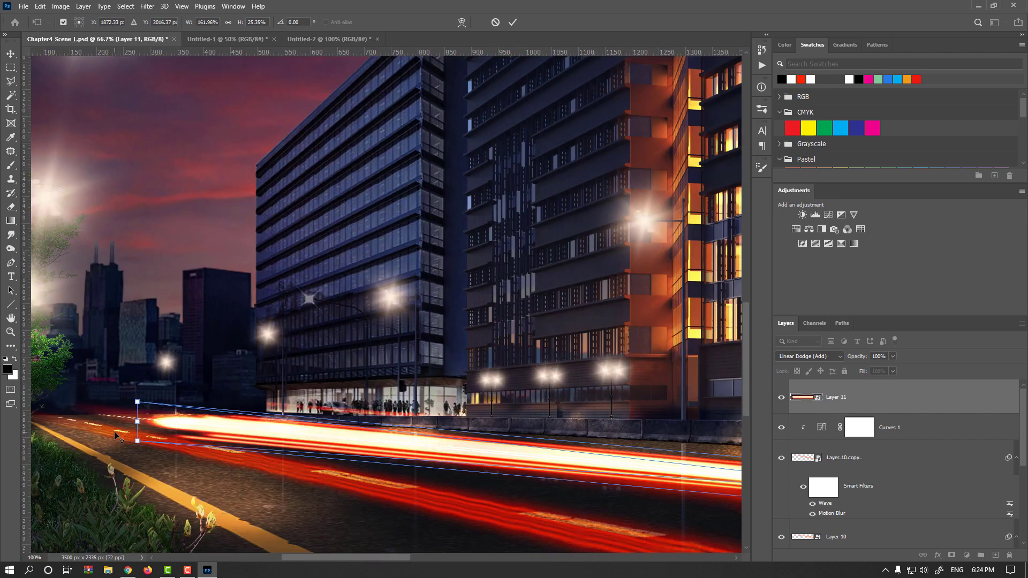
{"action": "left_click_drag", "start_coordinate": [159, 408], "coordinate": [113, 395]}
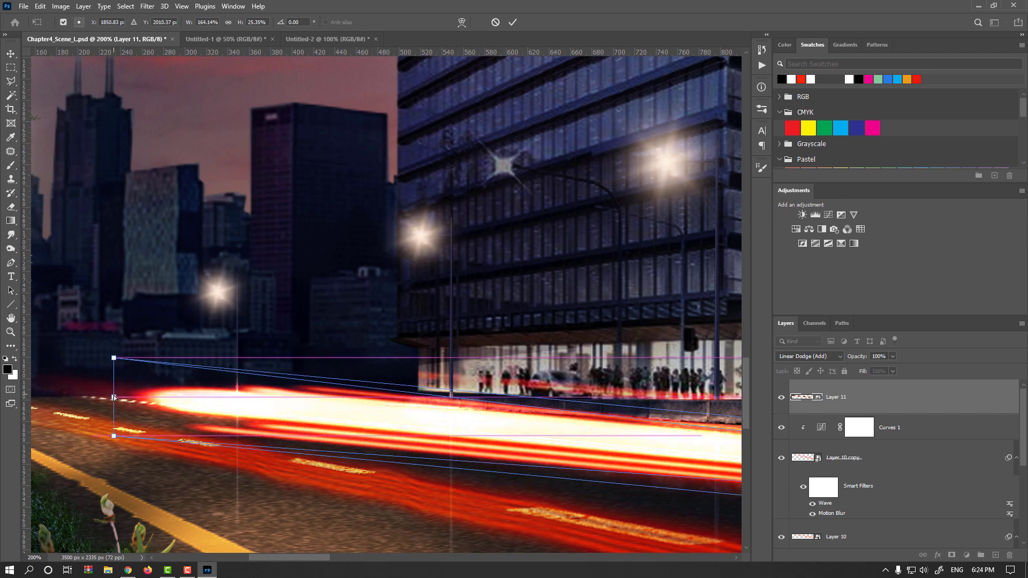
{"action": "scroll", "coordinate": [114, 395], "scroll_direction": "down", "scroll_amount": 4}
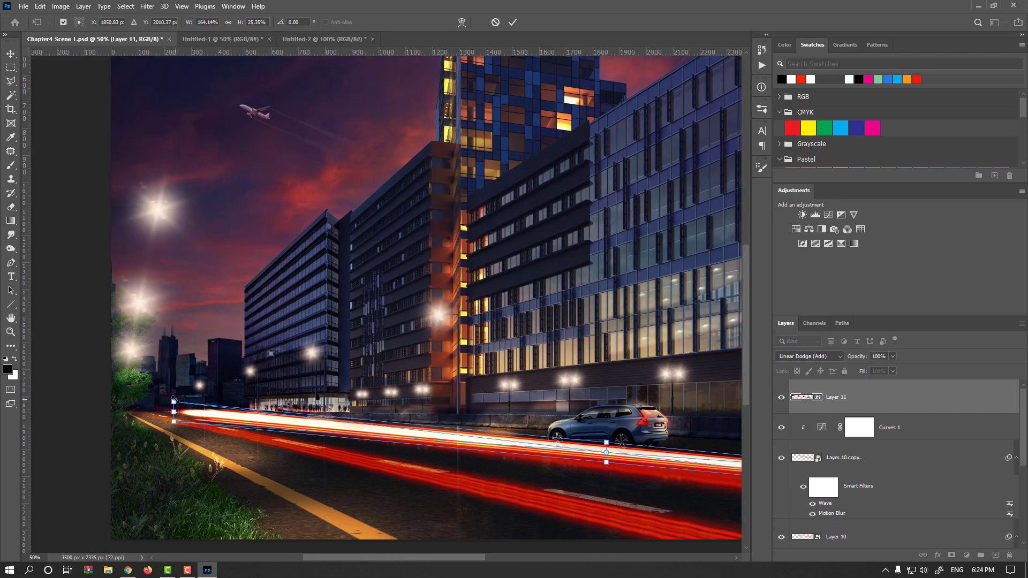
{"action": "left_click_drag", "start_coordinate": [175, 402], "coordinate": [174, 412]}
{"action": "scroll", "coordinate": [580, 441], "scroll_direction": "right", "scroll_amount": 8}
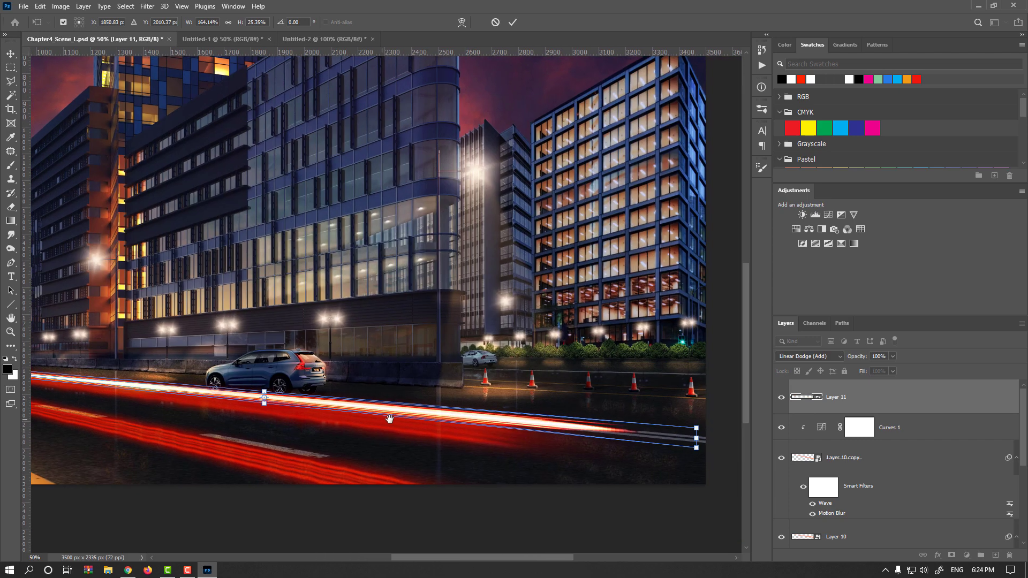
{"action": "left_click_drag", "start_coordinate": [547, 421], "coordinate": [554, 408]}
{"action": "scroll", "coordinate": [330, 436], "scroll_direction": "down", "scroll_amount": 2}
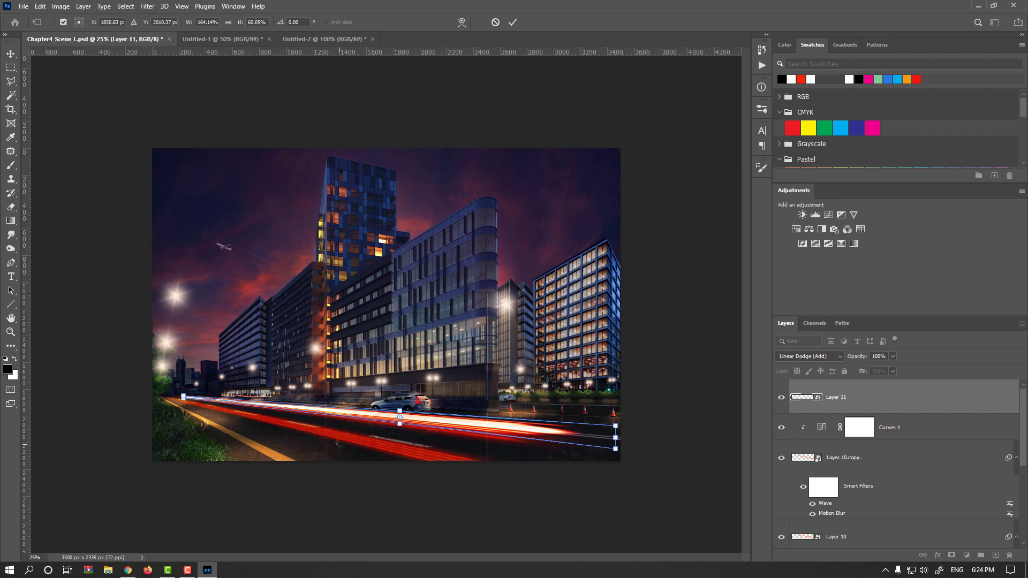
{"action": "key", "text": "ctrl+plus"}
{"action": "key", "text": "Return"}
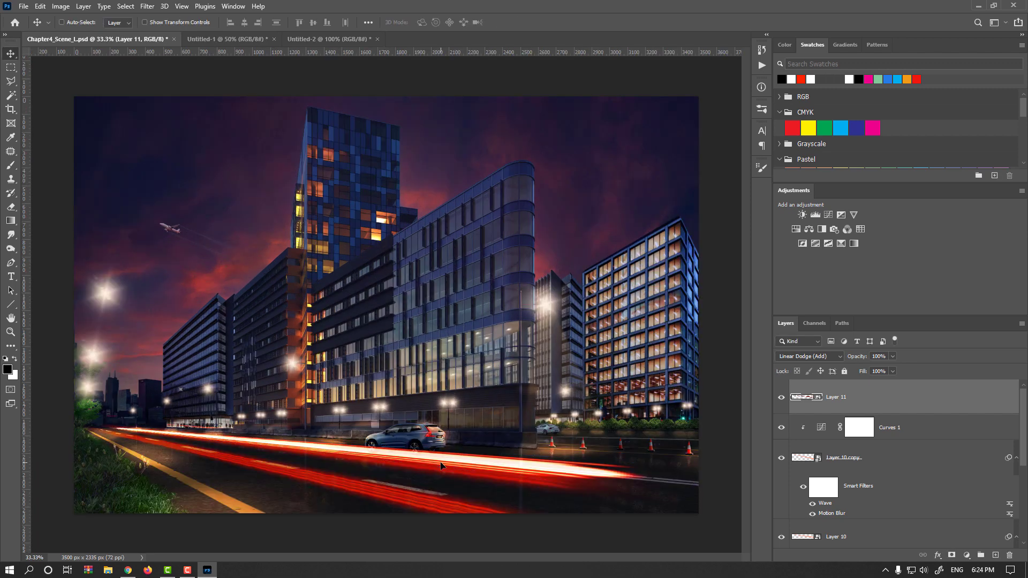
Step: Nudge the trail layer up and free transform it again, pulling its far end in toward the car
{"action": "left_click_drag", "start_coordinate": [448, 459], "coordinate": [448, 444]}
{"action": "key", "text": "ctrl+t"}
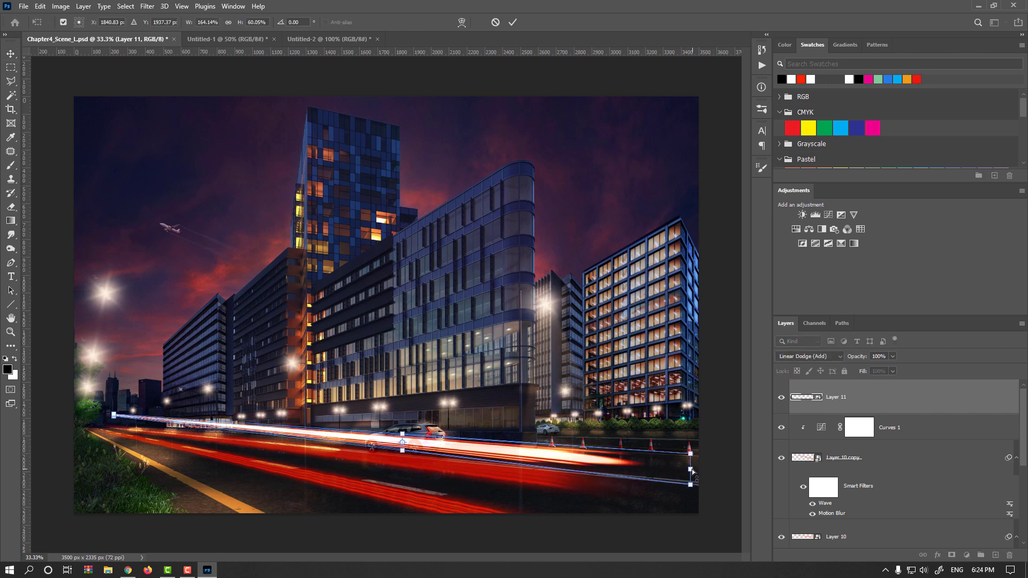
{"action": "left_click_drag", "start_coordinate": [693, 472], "coordinate": [622, 457]}
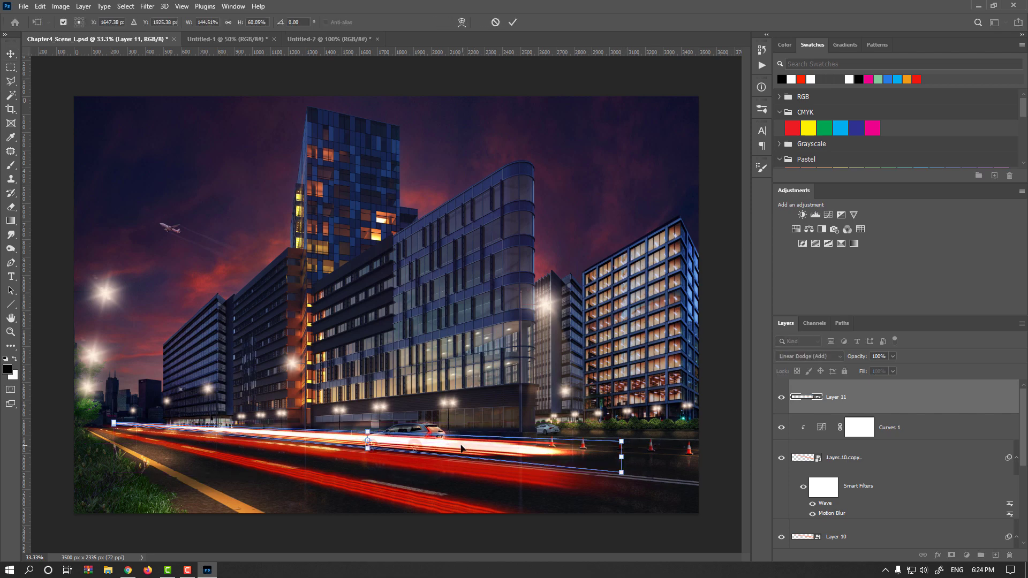
{"action": "key", "text": "ctrl+plus"}
{"action": "key", "text": "ctrl+plus"}
{"action": "left_click_drag", "start_coordinate": [364, 423], "coordinate": [364, 431]}
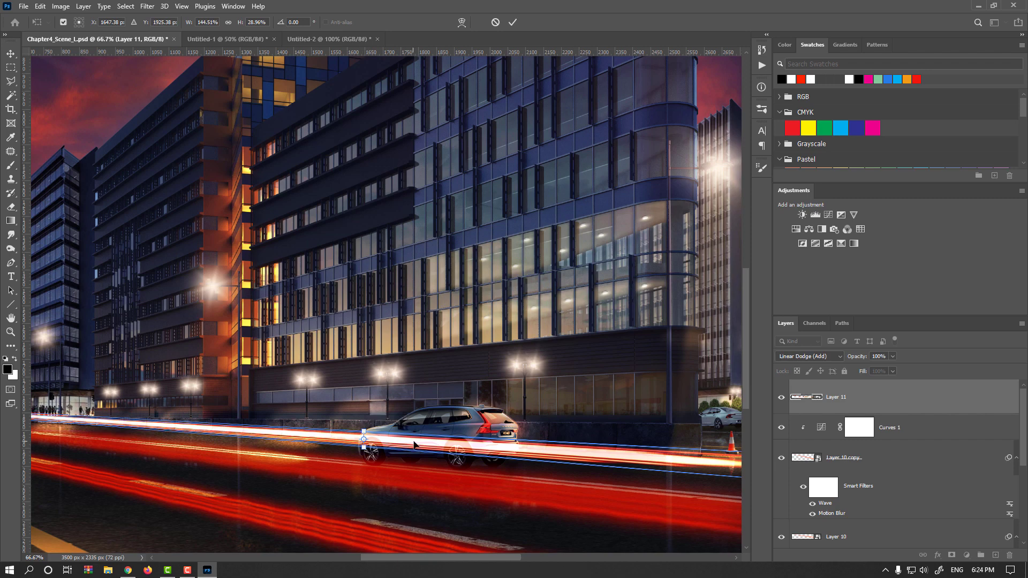
{"action": "key", "text": "Return"}
{"action": "key", "text": "ctrl+minus"}
{"action": "key", "text": "ctrl+minus"}
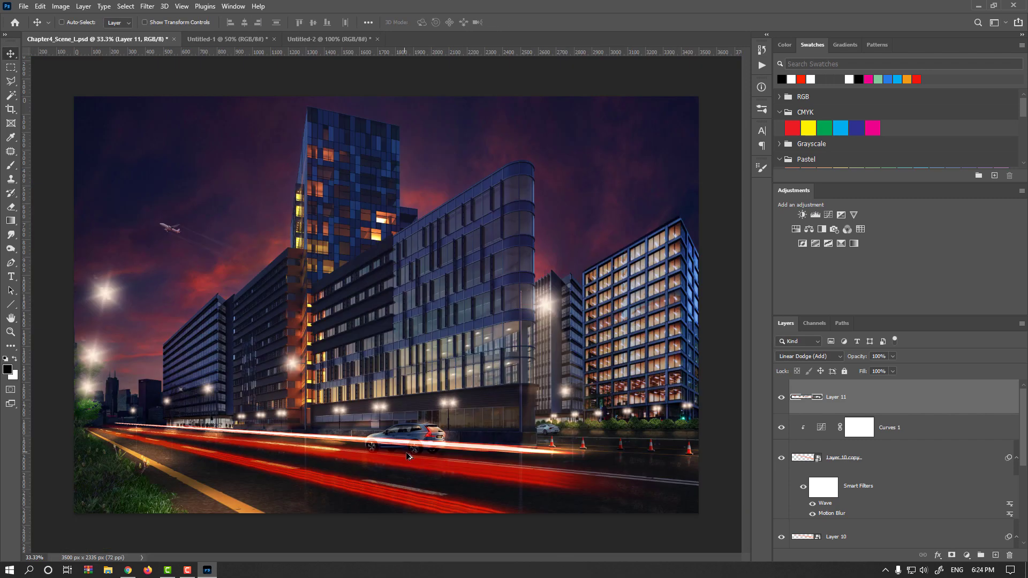
Step: Apply a Motion Blur smart filter to the trail layer with angle -4° and distance 1023 pixels
{"action": "left_click", "coordinate": [148, 6]}
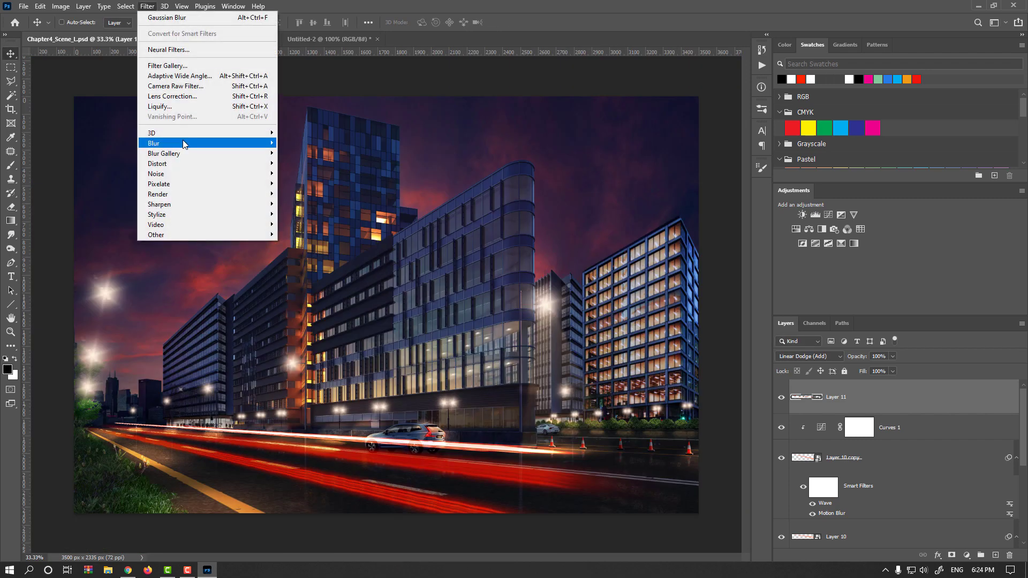
{"action": "left_click", "coordinate": [303, 204]}
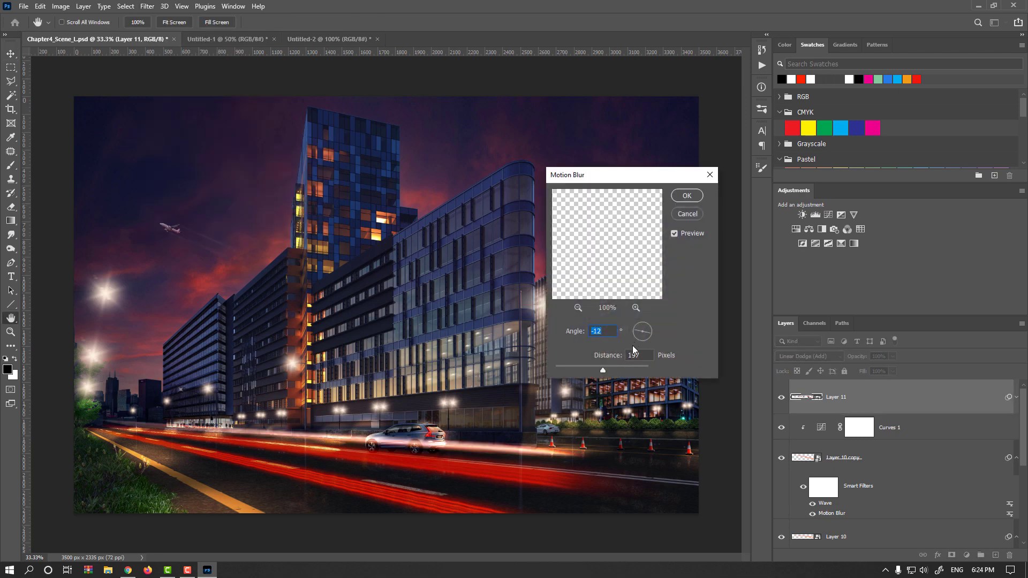
{"action": "left_click_drag", "start_coordinate": [650, 334], "coordinate": [652, 333]}
{"action": "scroll", "coordinate": [602, 335], "scroll_direction": "up", "scroll_amount": 3}
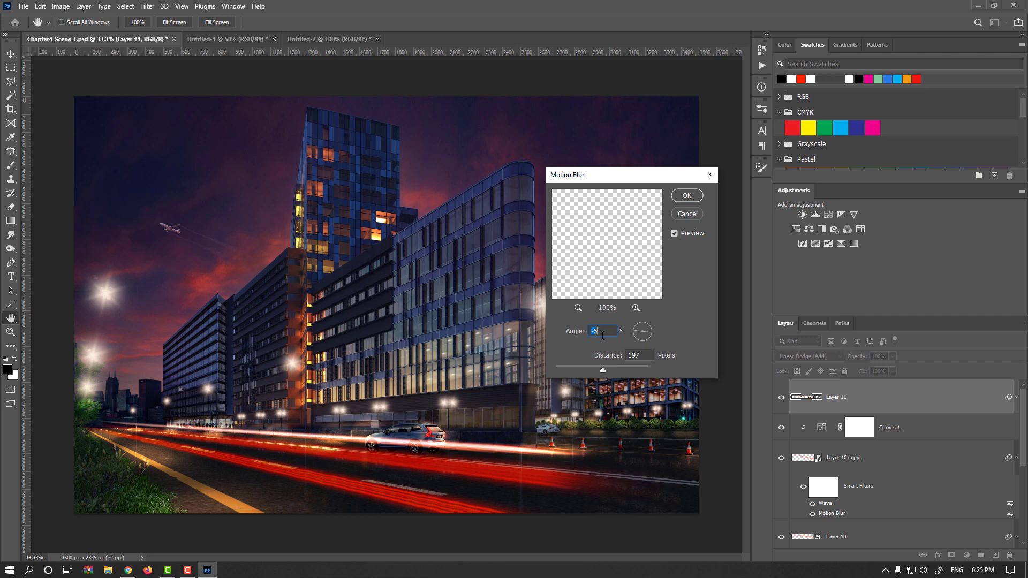
{"action": "left_click_drag", "start_coordinate": [603, 370], "coordinate": [631, 370]}
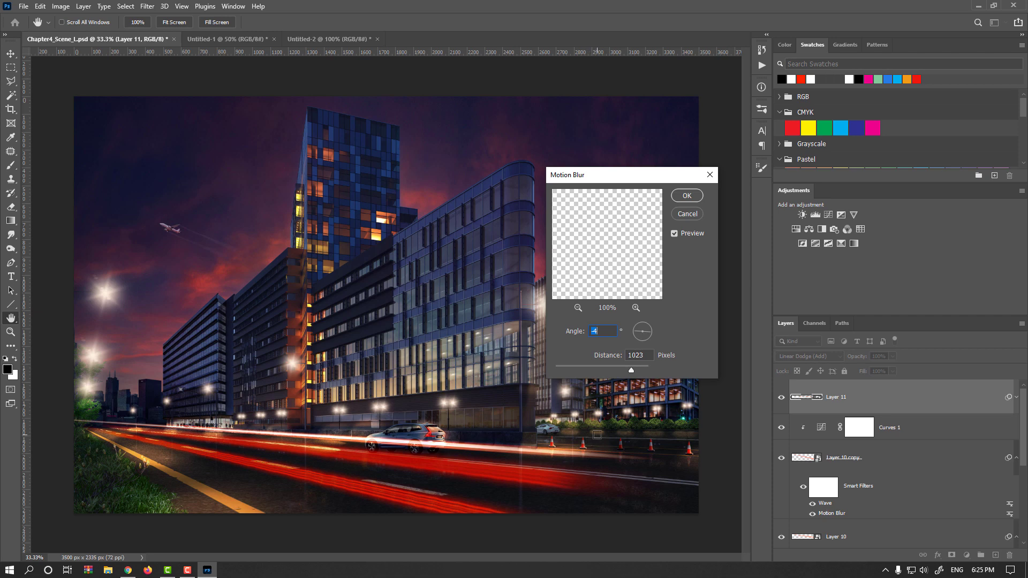
{"action": "left_click", "coordinate": [600, 368]}
{"action": "left_click", "coordinate": [688, 196]}
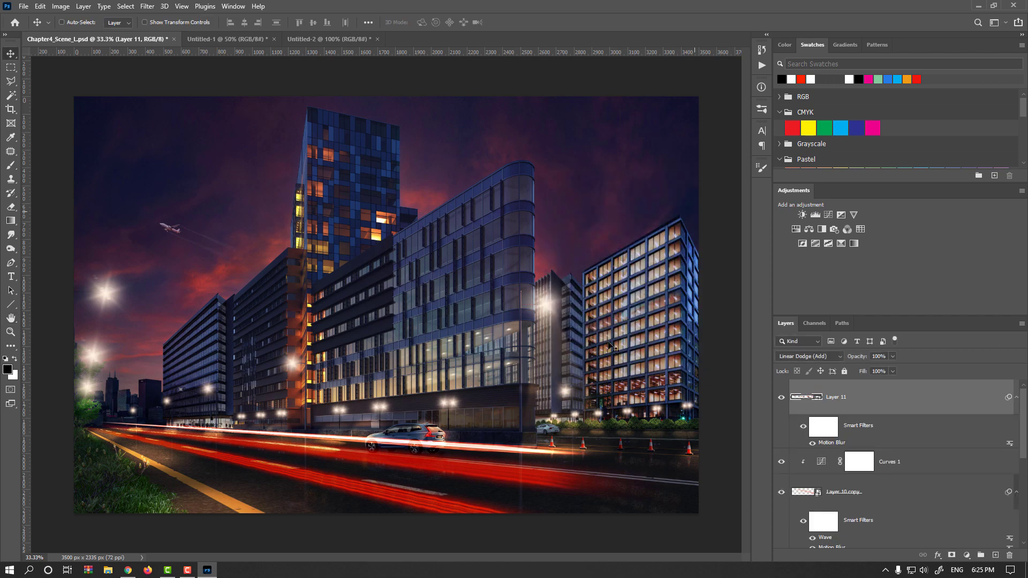
Step: Apply the Distort > Wave filter to the trail layer with its default settings
{"action": "left_click", "coordinate": [149, 6]}
{"action": "mouse_move", "coordinate": [252, 164]}
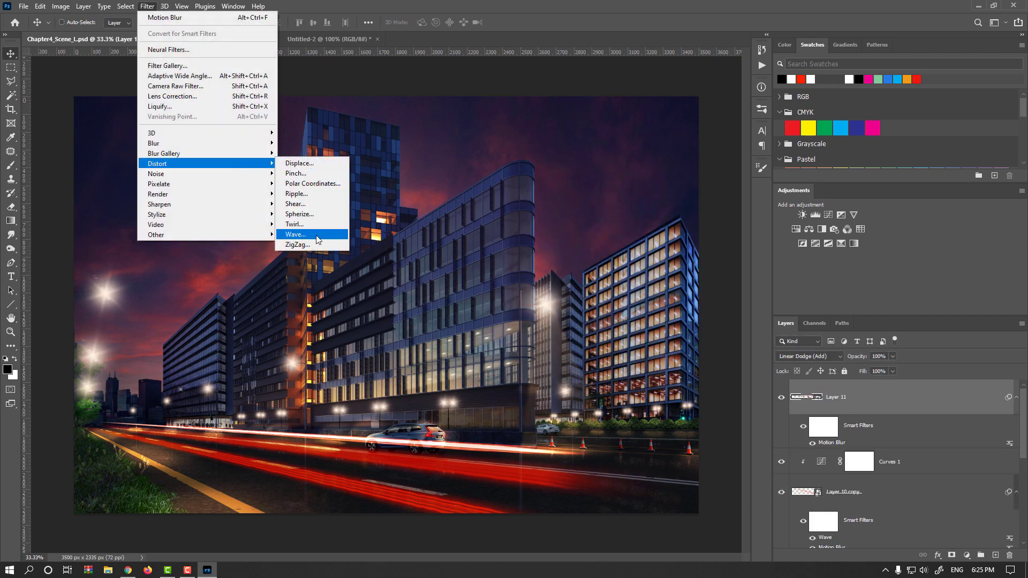
{"action": "left_click", "coordinate": [295, 235]}
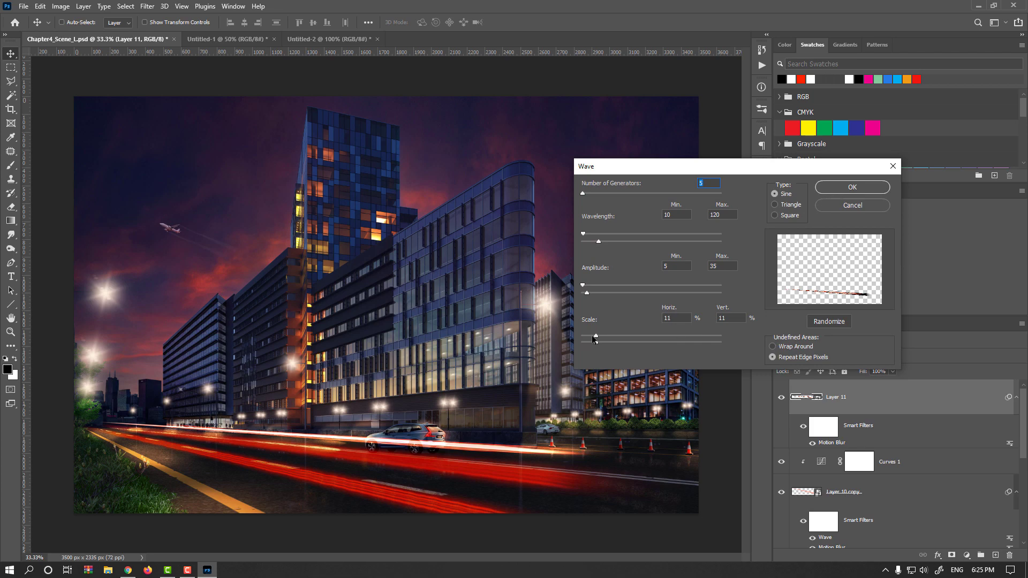
{"action": "left_click", "coordinate": [851, 187]}
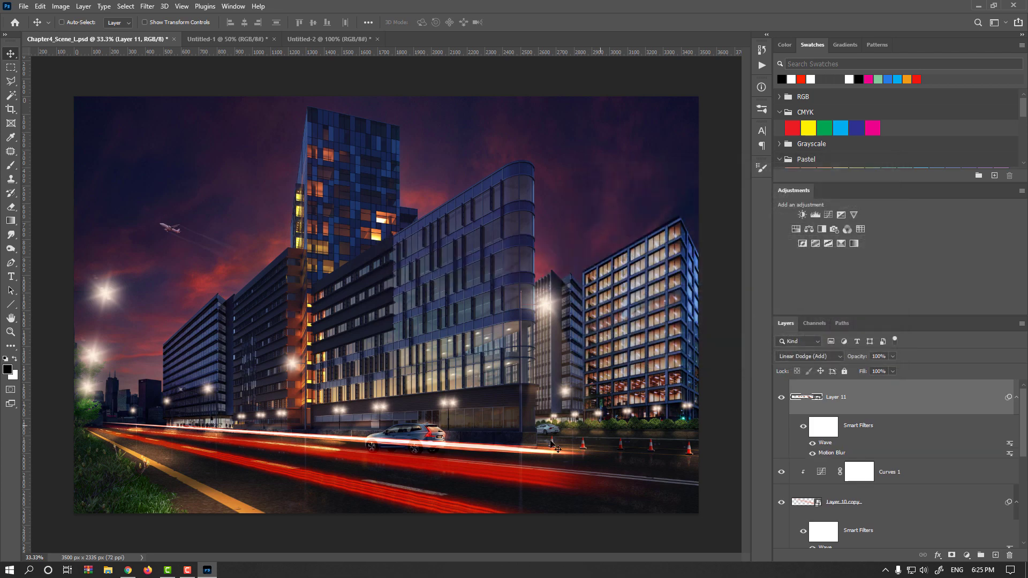
Step: Open the Wave filter's blending options and lower its opacity
{"action": "double_click", "coordinate": [1009, 444]}
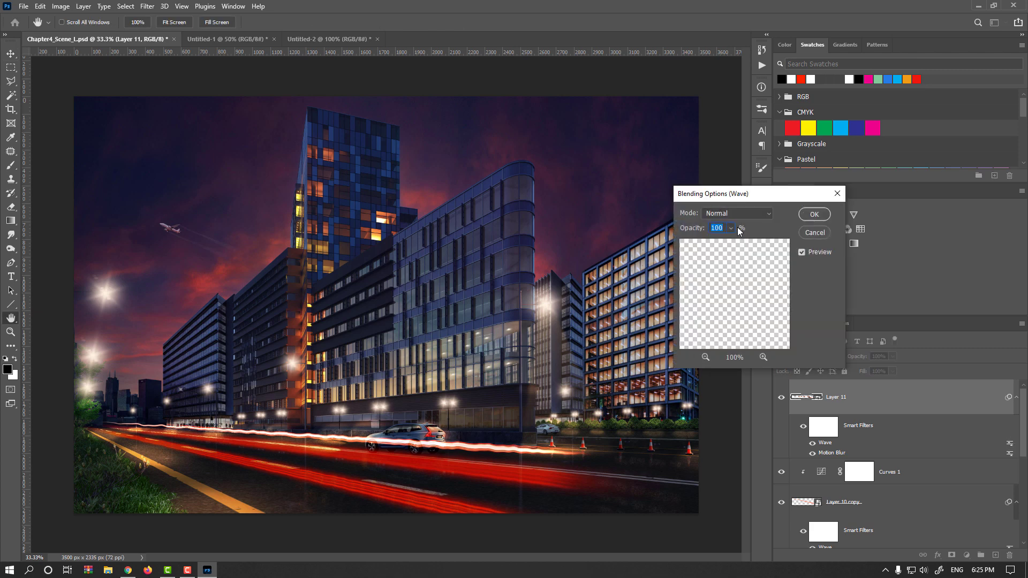
{"action": "left_click_drag", "start_coordinate": [698, 230], "coordinate": [673, 233]}
{"action": "left_click", "coordinate": [814, 215]}
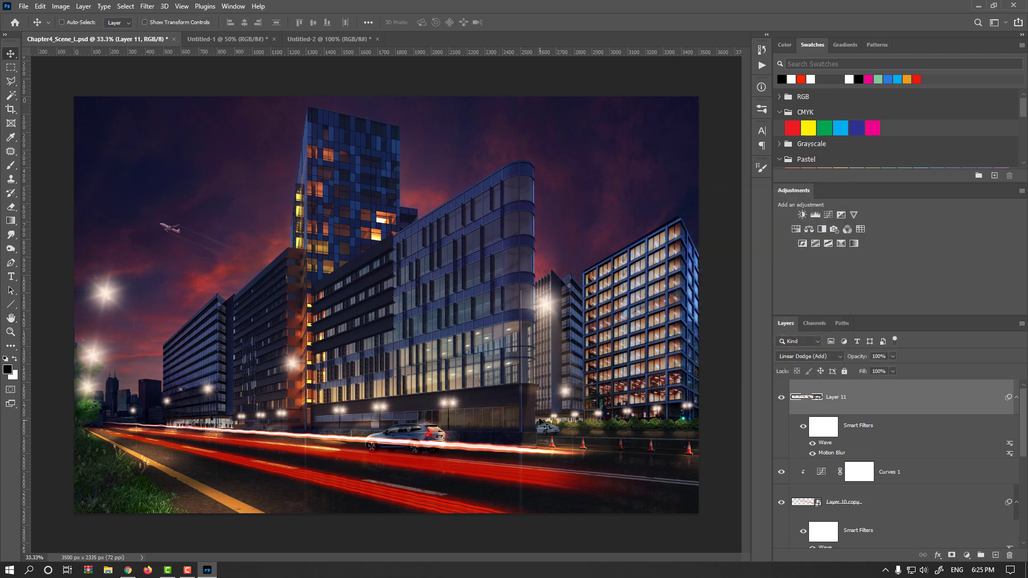
Step: Apply a Gaussian Blur smart filter to the trail layer with a 0.9 pixel radius
{"action": "left_click", "coordinate": [148, 6]}
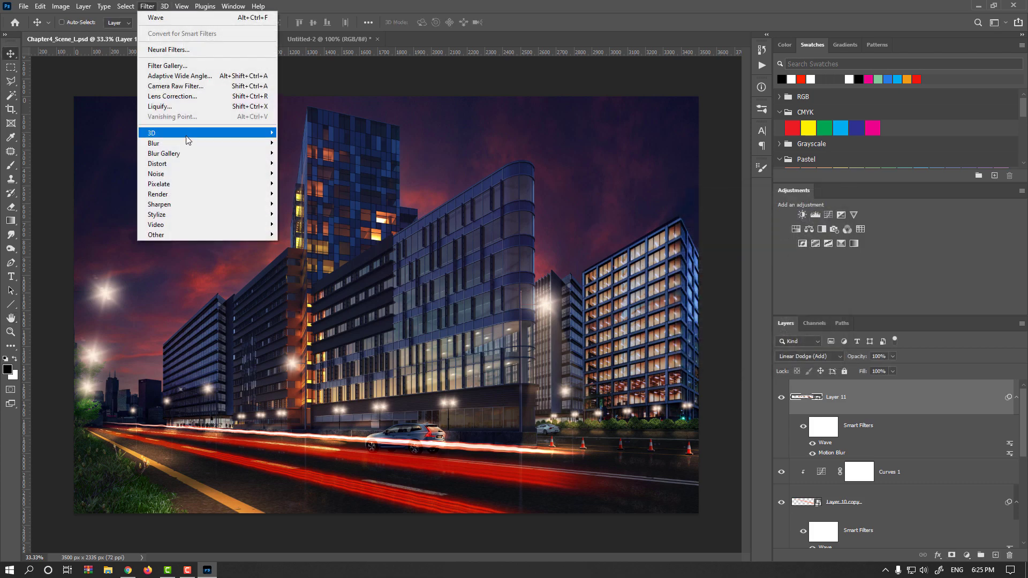
{"action": "mouse_move", "coordinate": [190, 144]}
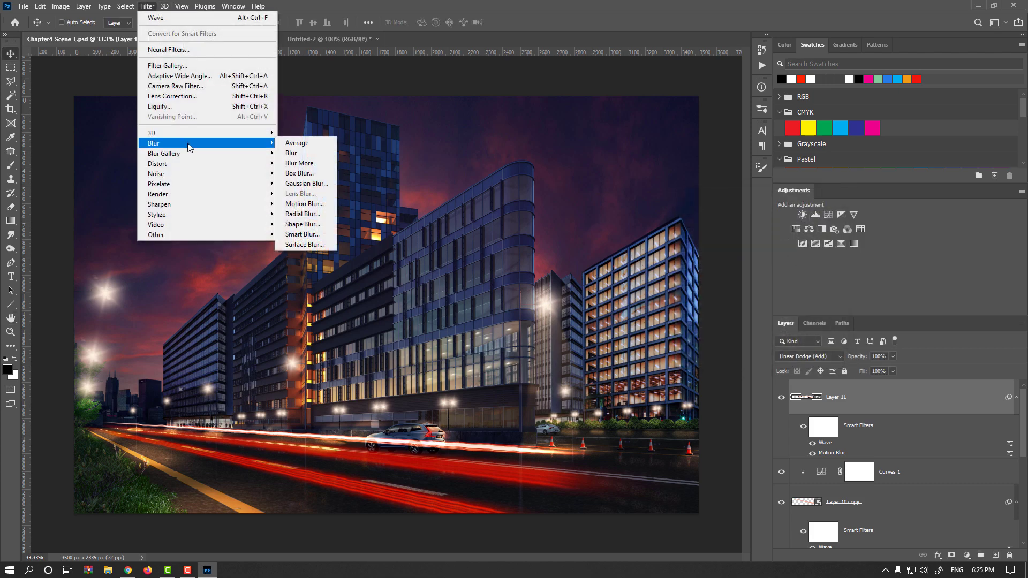
{"action": "left_click", "coordinate": [319, 184]}
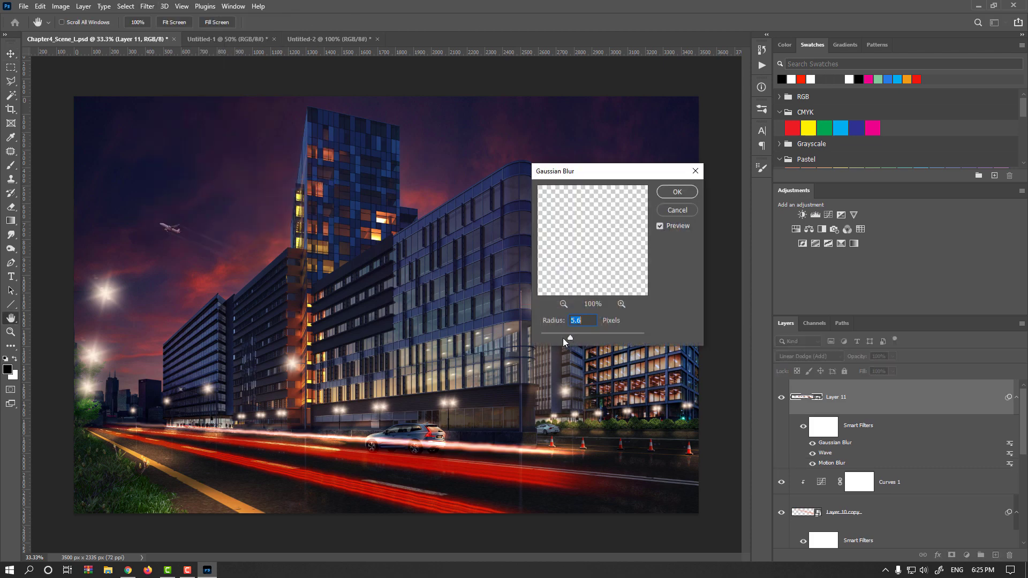
{"action": "left_click_drag", "start_coordinate": [564, 338], "coordinate": [546, 337]}
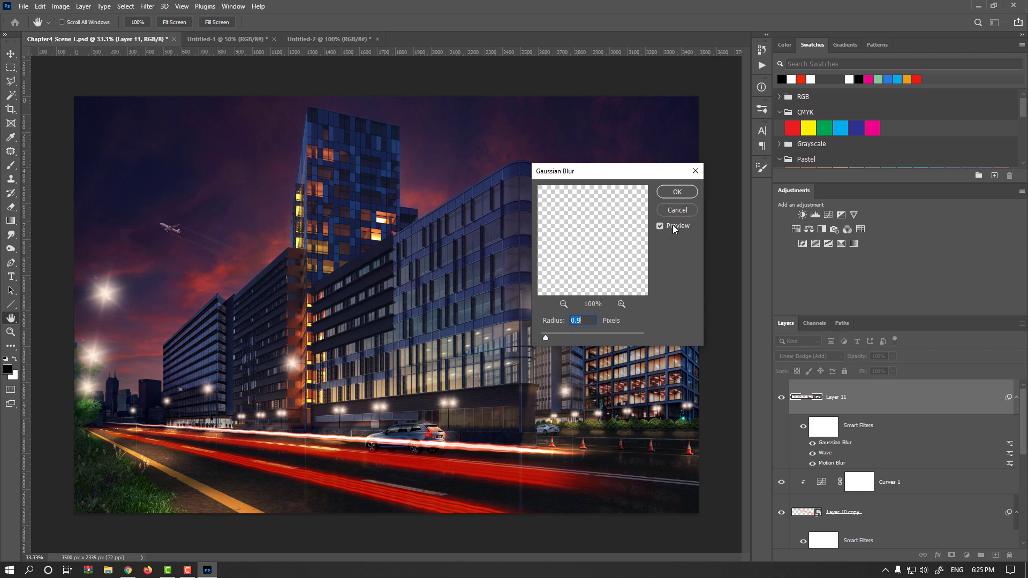
{"action": "key", "text": "Return"}
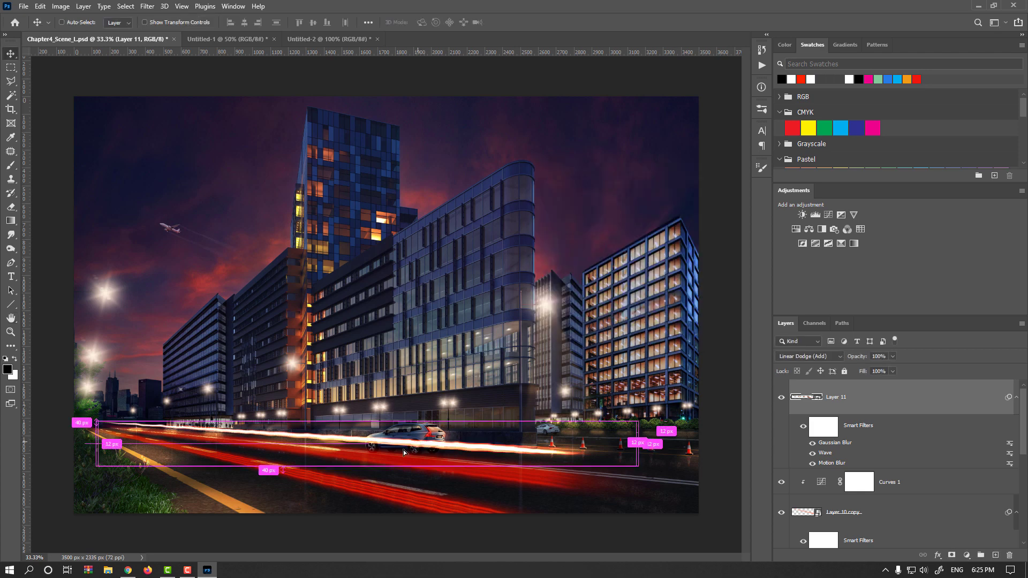
Step: Duplicate the trail layer and transform the copy to run along the near road edge beside the grass
{"action": "left_click_drag", "start_coordinate": [404, 453], "coordinate": [371, 471]}
{"action": "key", "text": "ctrl+t"}
{"action": "key", "text": "Return"}
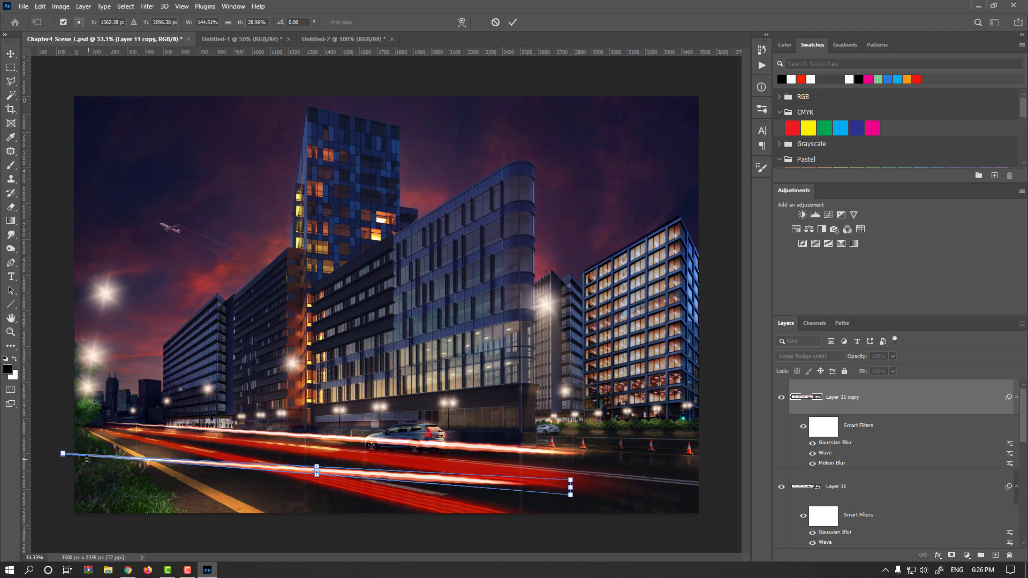
{"action": "scroll", "coordinate": [61, 458], "scroll_direction": "up", "scroll_amount": 5}
{"action": "left_click_drag", "start_coordinate": [82, 434], "coordinate": [358, 191]}
{"action": "scroll", "coordinate": [453, 281], "scroll_direction": "down", "scroll_amount": 3}
{"action": "left_click_drag", "start_coordinate": [512, 298], "coordinate": [250, 390]}
{"action": "key", "text": "Return"}
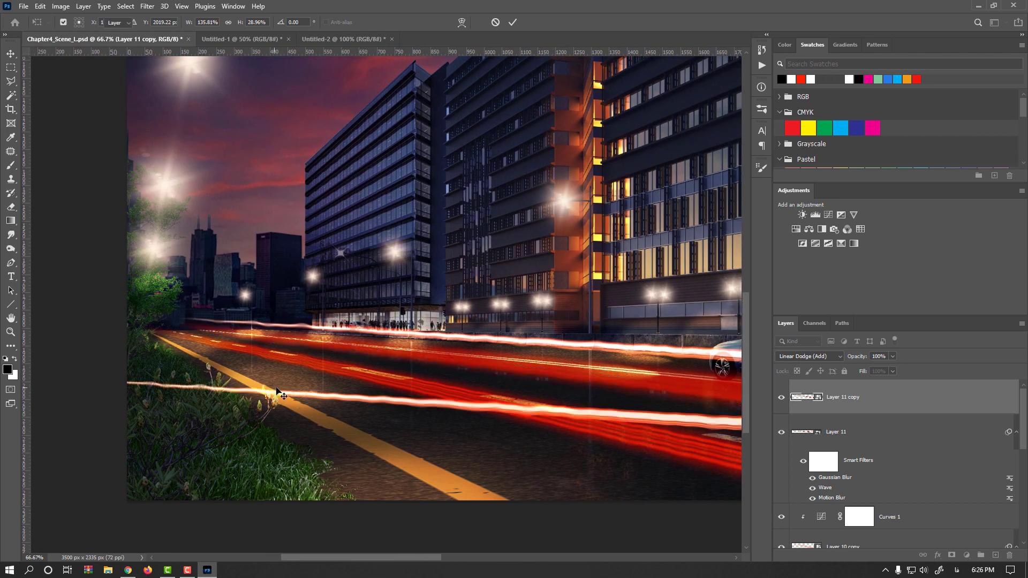
{"action": "key", "text": "ctrl+minus"}
{"action": "key", "text": "ctrl+minus"}
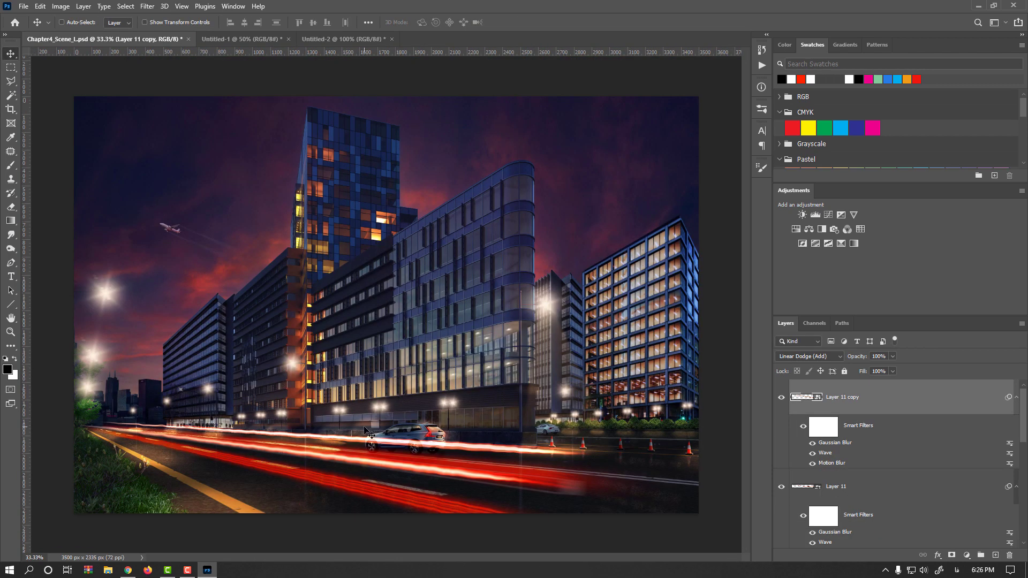
Step: Free transform the trail copy again, stretching its right end slightly outward along the road
{"action": "key", "text": "ctrl"}
{"action": "key", "text": "ctrl+t"}
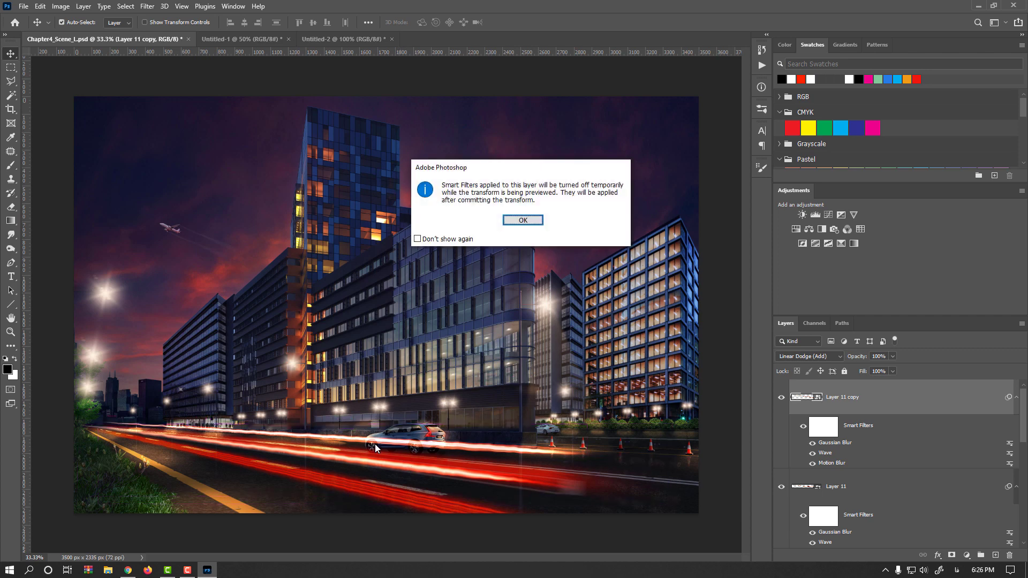
{"action": "key", "text": "Return"}
{"action": "left_click_drag", "start_coordinate": [332, 459], "coordinate": [332, 461]}
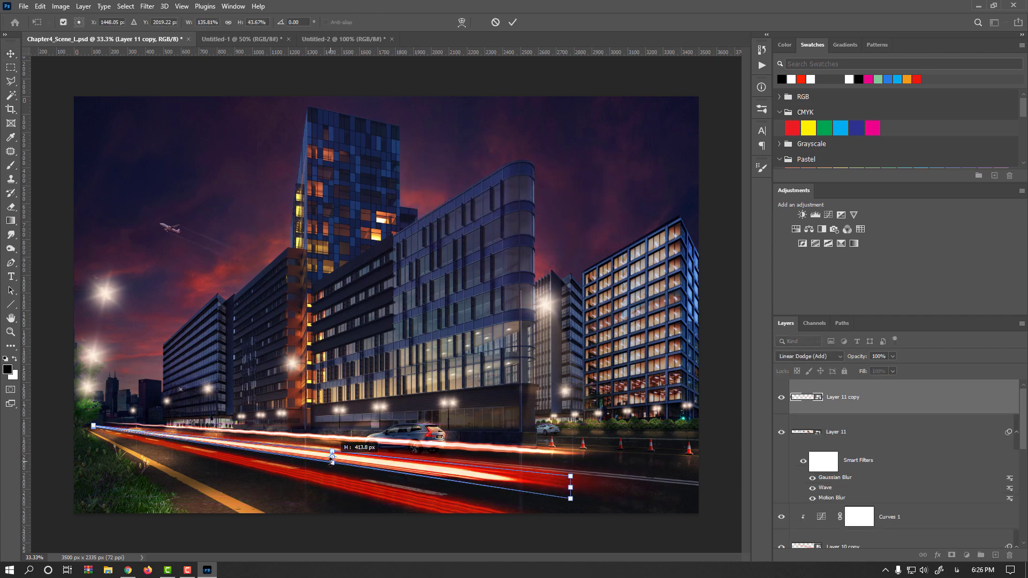
{"action": "mouse_move", "coordinate": [574, 488]}
{"action": "left_mouse_down"}
{"action": "mouse_move", "coordinate": [572, 500]}
{"action": "mouse_move", "coordinate": [586, 492]}
{"action": "left_mouse_up"}
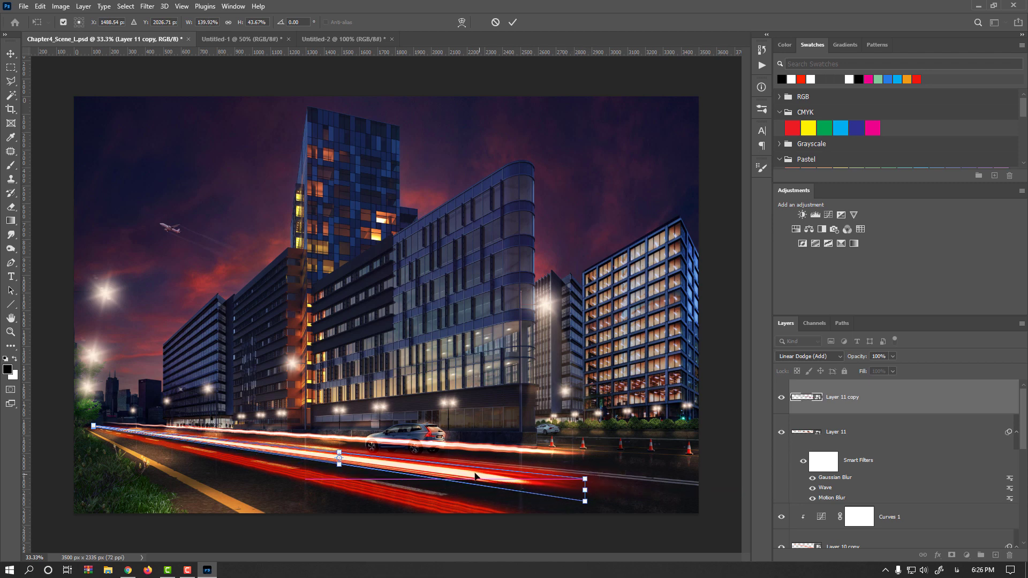
{"action": "key", "text": "Return"}
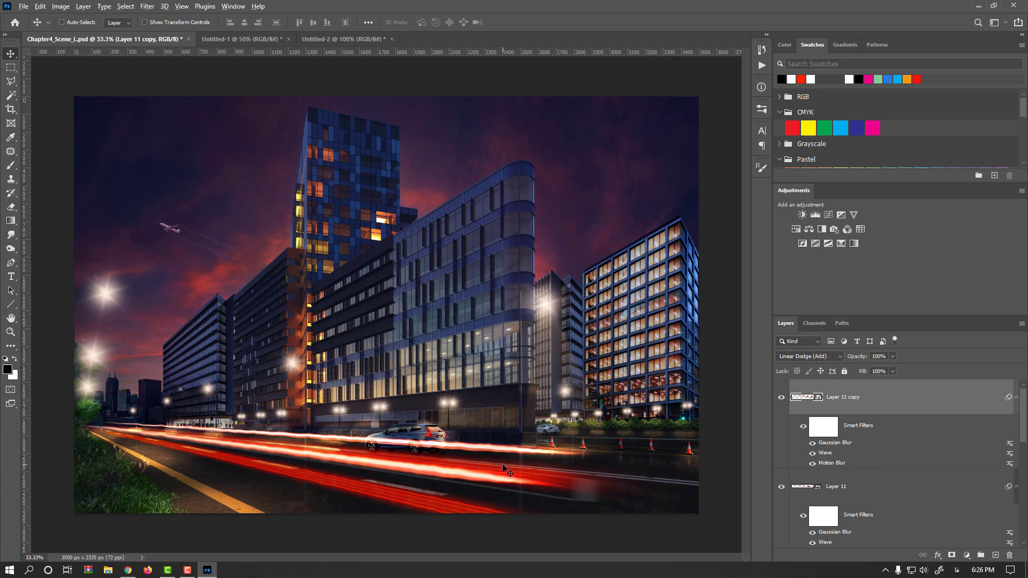
{"action": "key", "text": "ctrl+minus"}
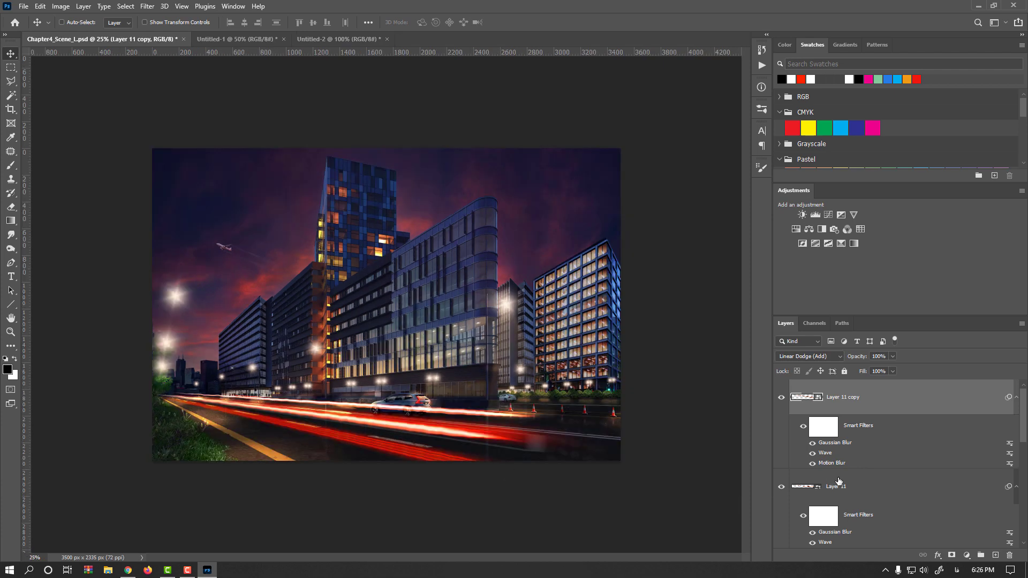
{"action": "scroll", "coordinate": [843, 485], "scroll_direction": "down", "scroll_amount": 3}
{"action": "scroll", "coordinate": [864, 499], "scroll_direction": "down", "scroll_amount": 3}
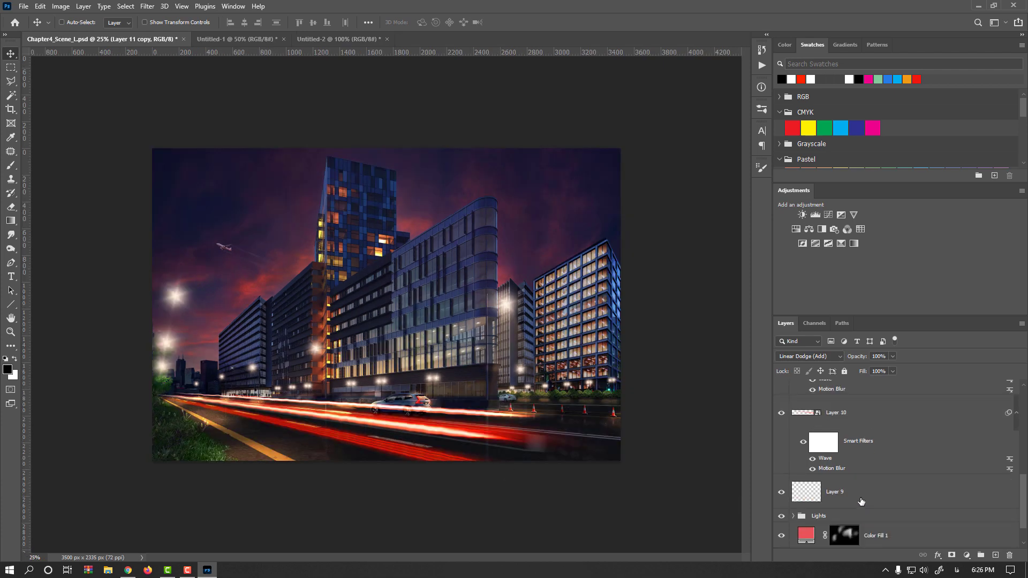
Step: Group the selected light trail layers together and toggle the new group's visibility off and on to compare
{"action": "left_click", "coordinate": [872, 458]}
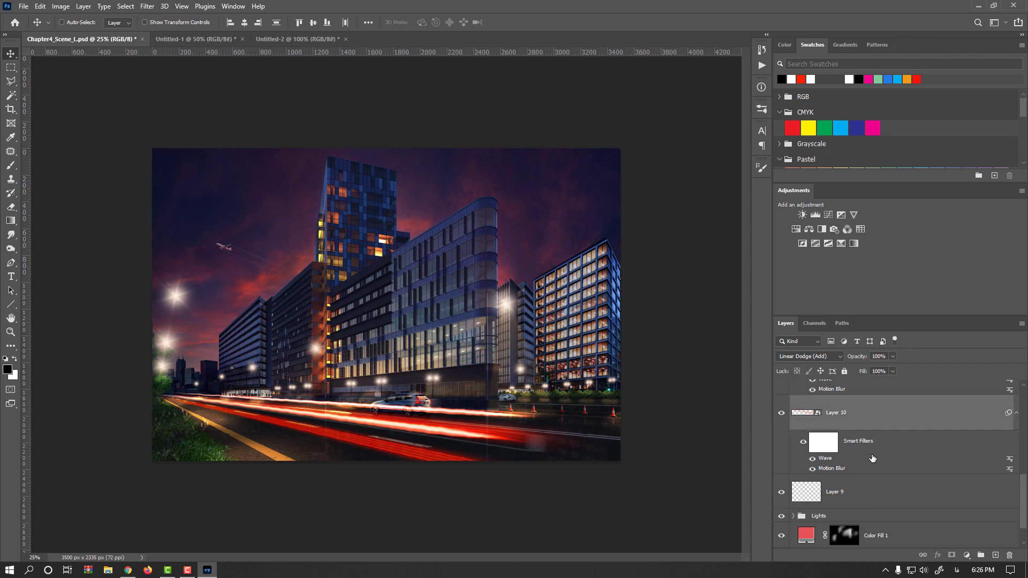
{"action": "key", "text": "ctrl+g"}
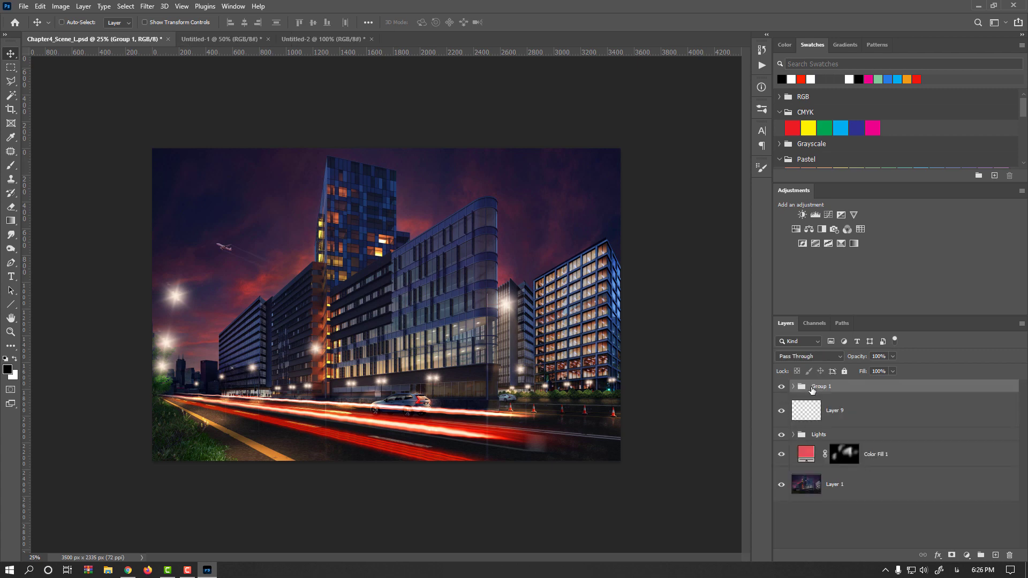
{"action": "left_click", "coordinate": [782, 389]}
{"action": "left_click", "coordinate": [782, 389]}
Step: Rename the group LightTrails and lower its opacity to 84%
{"action": "double_click", "coordinate": [821, 387]}
{"action": "key", "text": "alt+shift"}
{"action": "type", "text": "Light"}
{"action": "key", "text": "Return"}
{"action": "left_click_drag", "start_coordinate": [862, 359], "coordinate": [855, 360]}
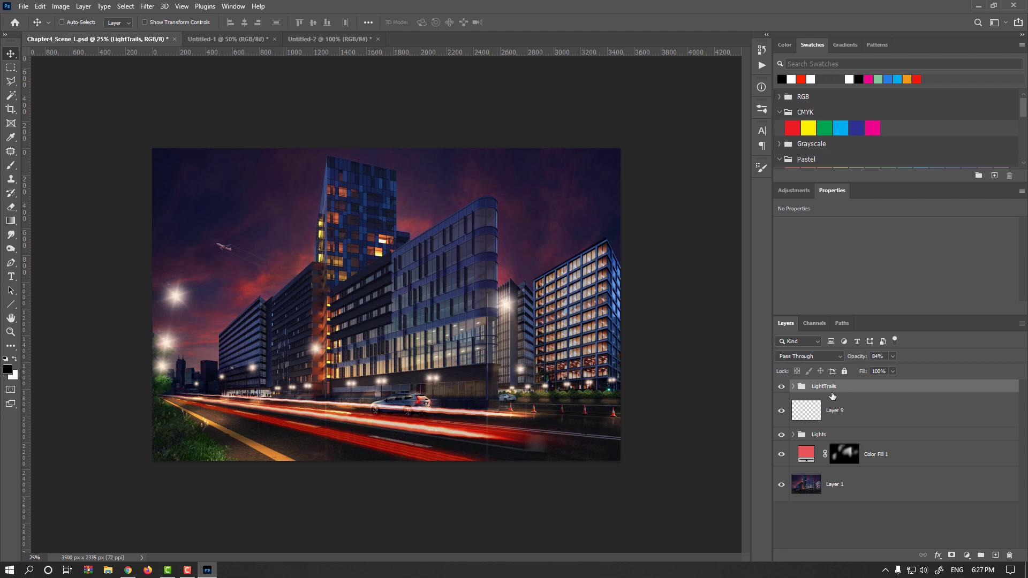
Step: Duplicate the LightTrails group and convert the copy to a smart object
{"action": "left_click_drag", "start_coordinate": [831, 389], "coordinate": [995, 556]}
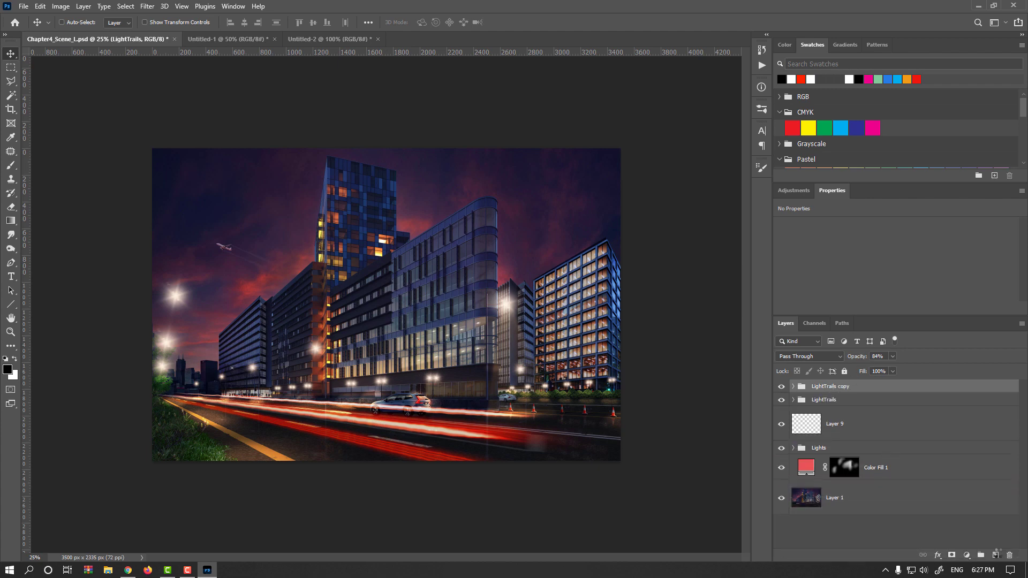
{"action": "right_click", "coordinate": [869, 387]}
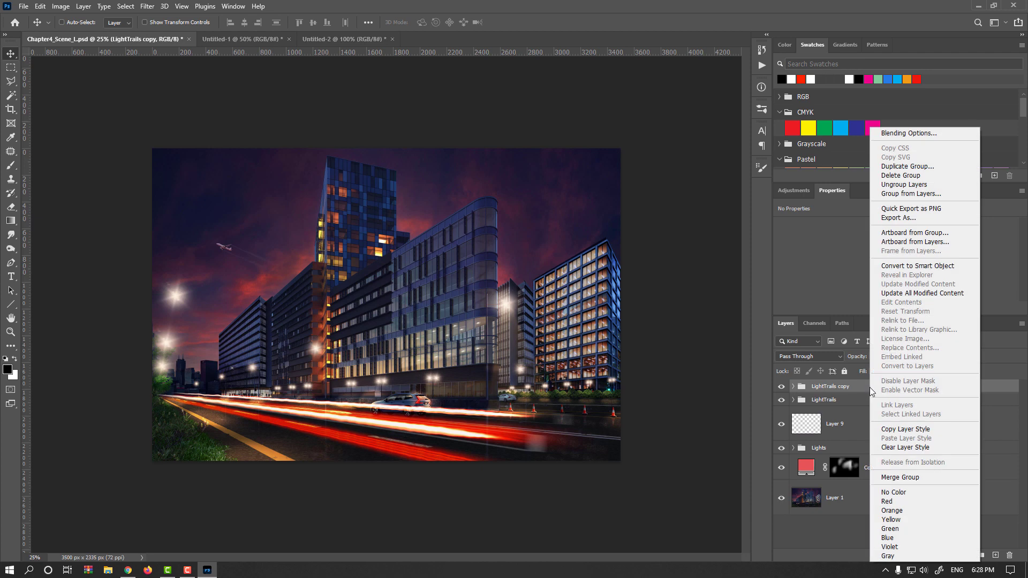
{"action": "left_click", "coordinate": [904, 266]}
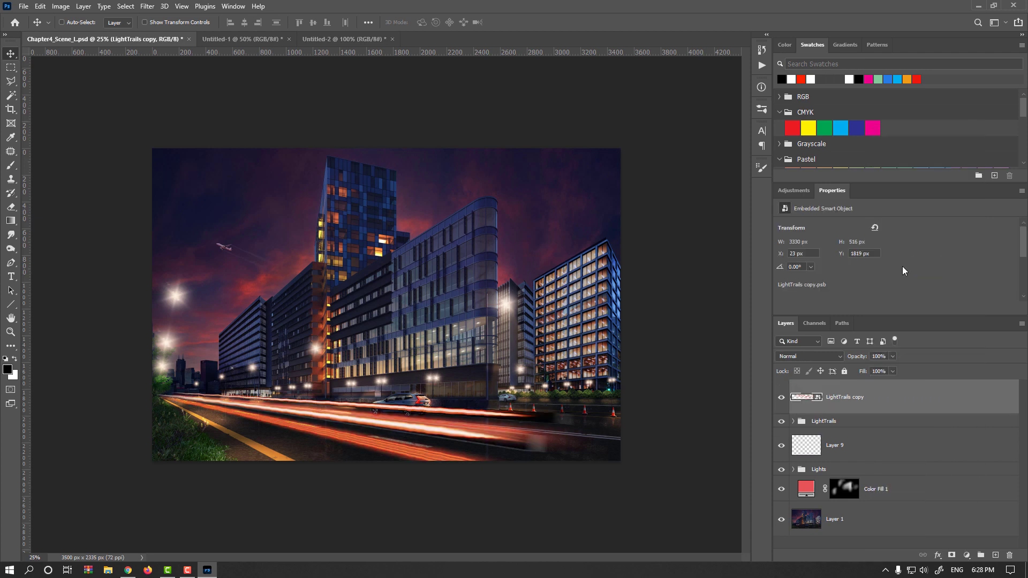
Step: Set the smart object's blend mode to Color Dodge and apply a Gaussian Blur with a 101.4 pixel radius
{"action": "left_click", "coordinate": [814, 357]}
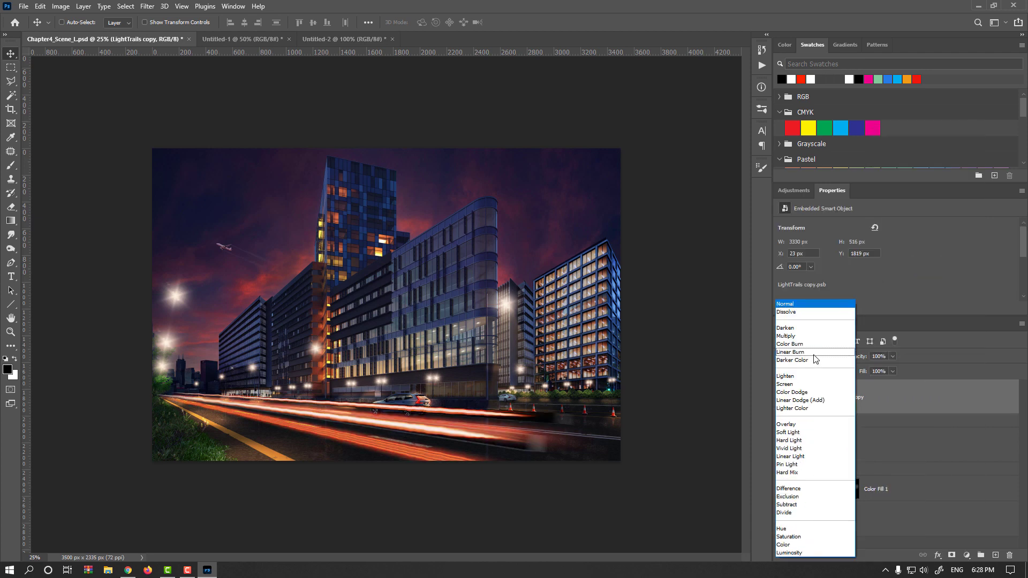
{"action": "left_click", "coordinate": [798, 393]}
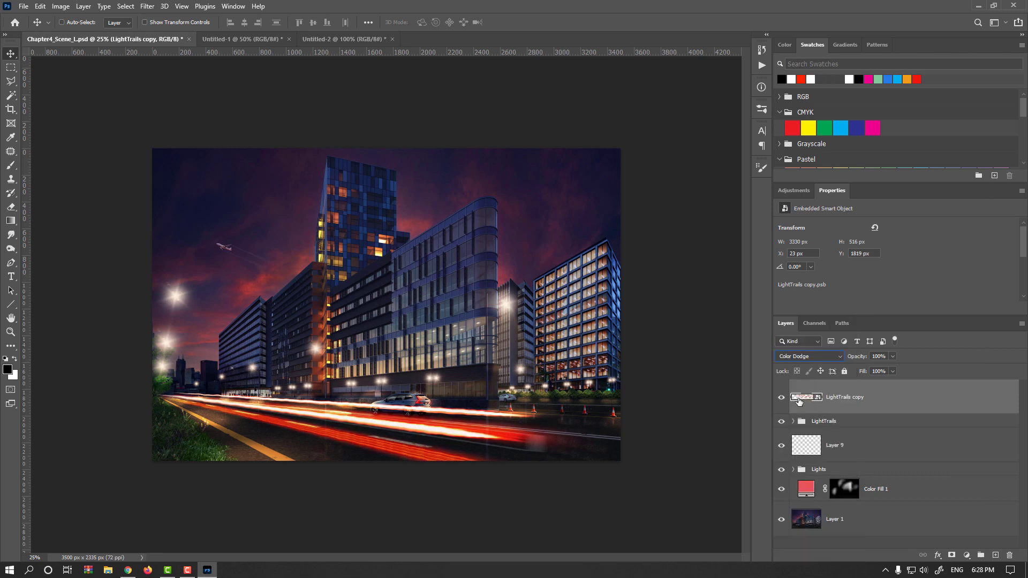
{"action": "left_click", "coordinate": [147, 6]}
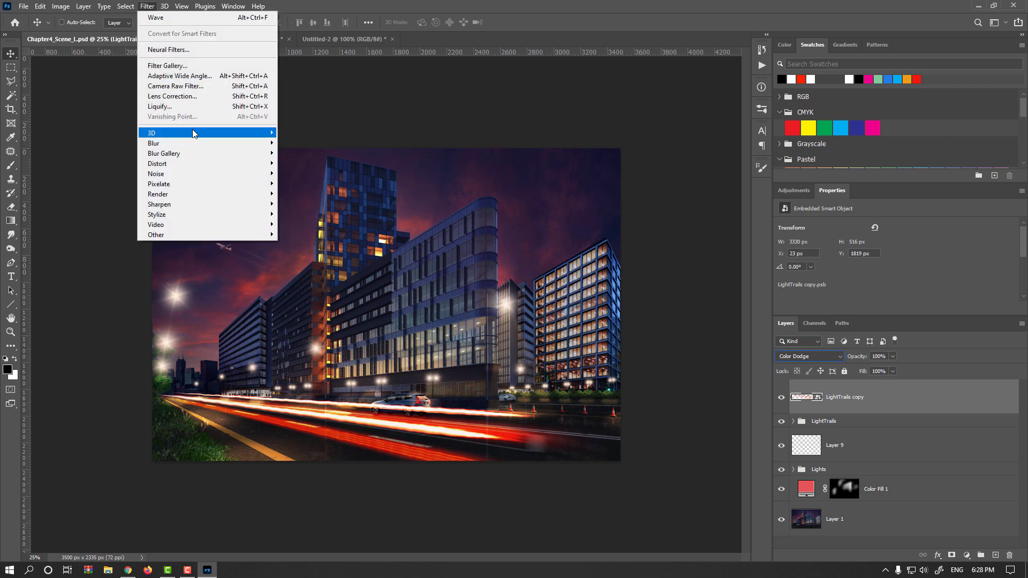
{"action": "mouse_move", "coordinate": [195, 148]}
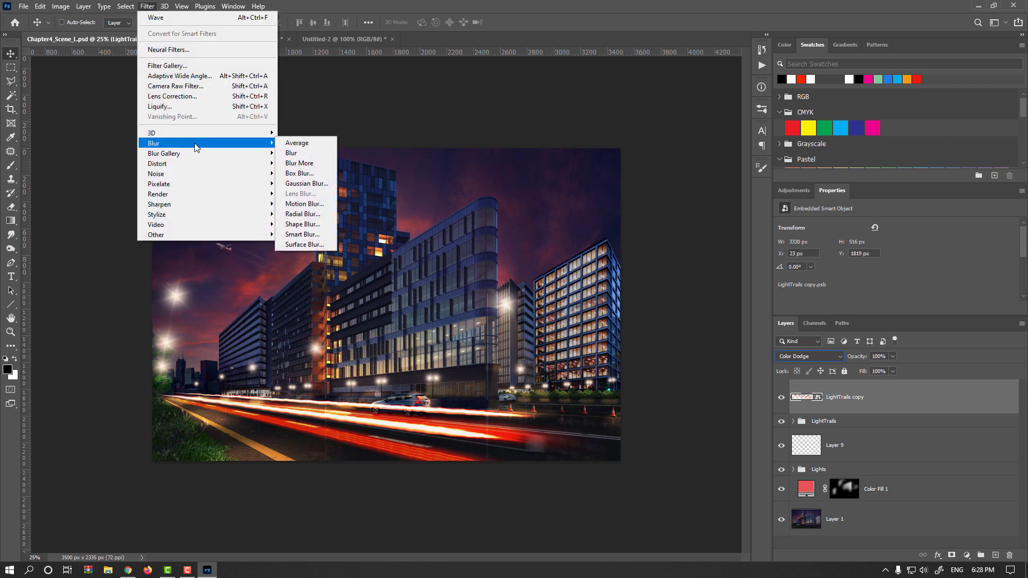
{"action": "left_click", "coordinate": [305, 183]}
{"action": "left_click_drag", "start_coordinate": [545, 337], "coordinate": [607, 336]}
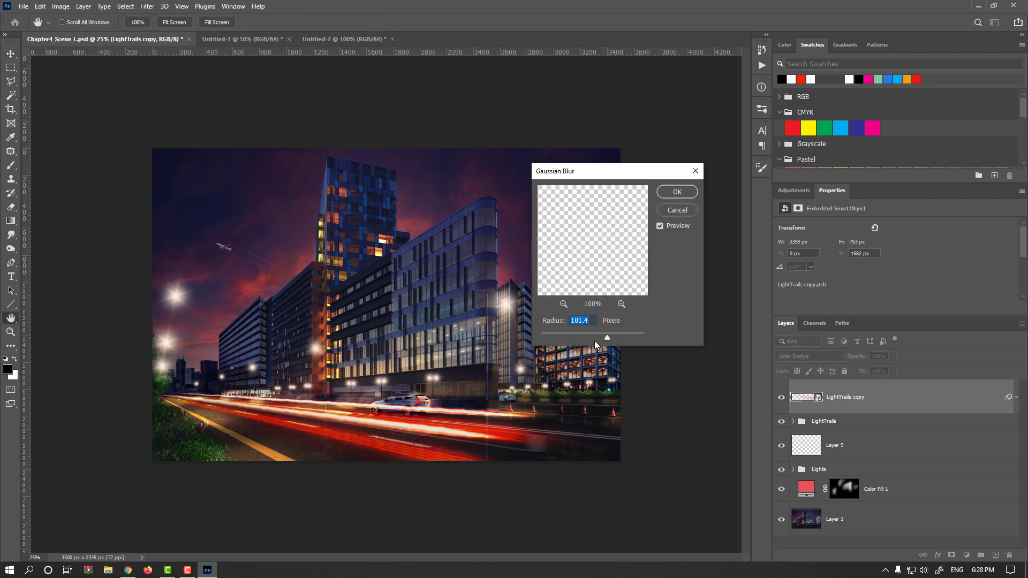
{"action": "left_click", "coordinate": [675, 193]}
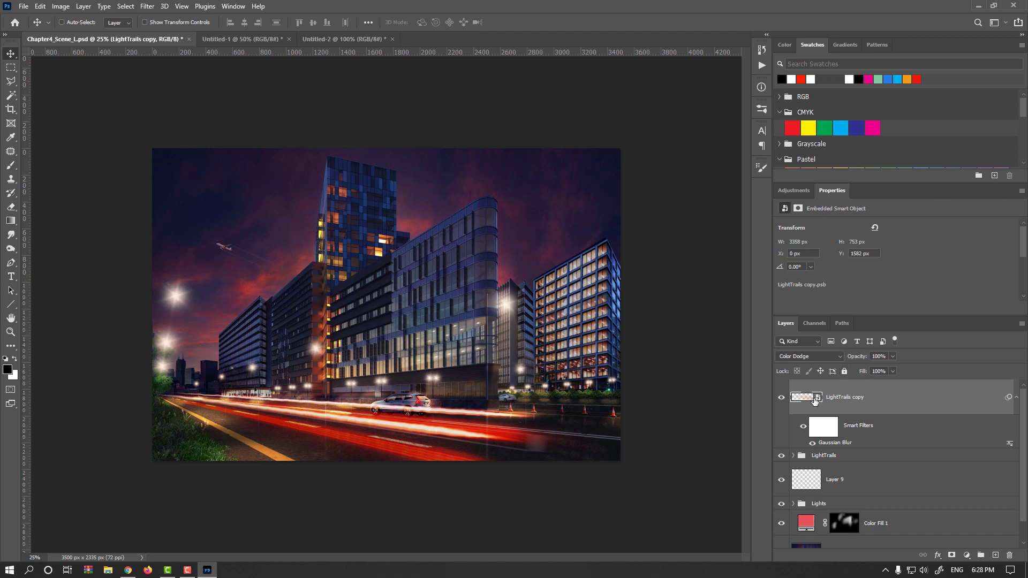
Step: Set the blurred glow layer's opacity to 40% and toggle its visibility to compare the effect
{"action": "left_click_drag", "start_coordinate": [861, 357], "coordinate": [831, 358]}
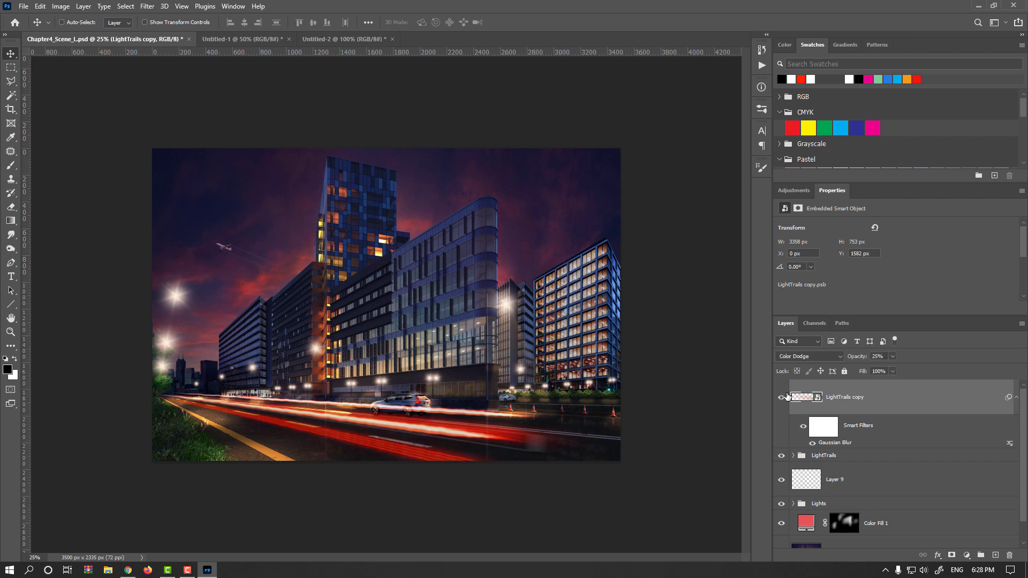
{"action": "left_click", "coordinate": [858, 360]}
{"action": "left_click", "coordinate": [781, 397]}
{"action": "left_click", "coordinate": [781, 398]}
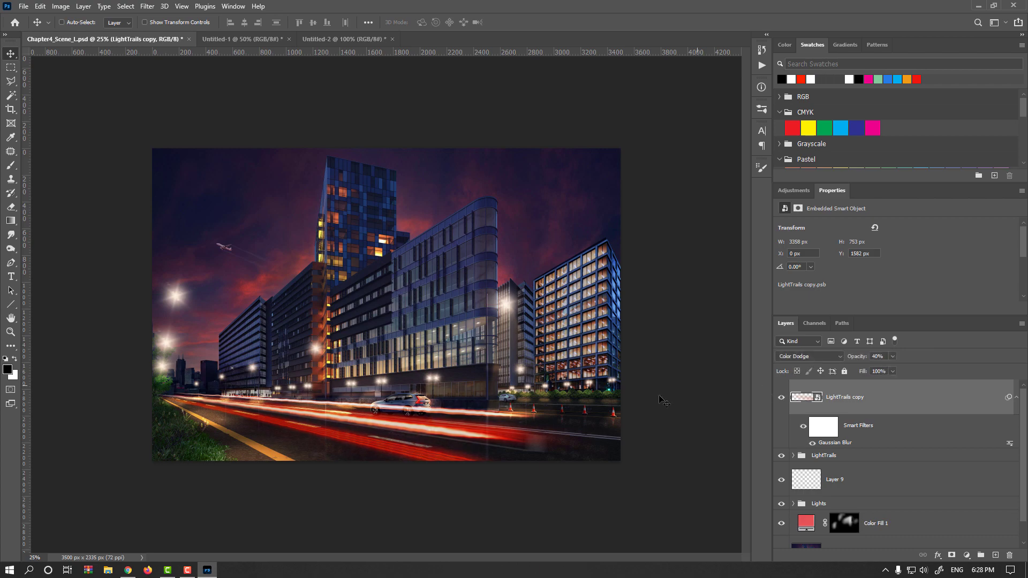